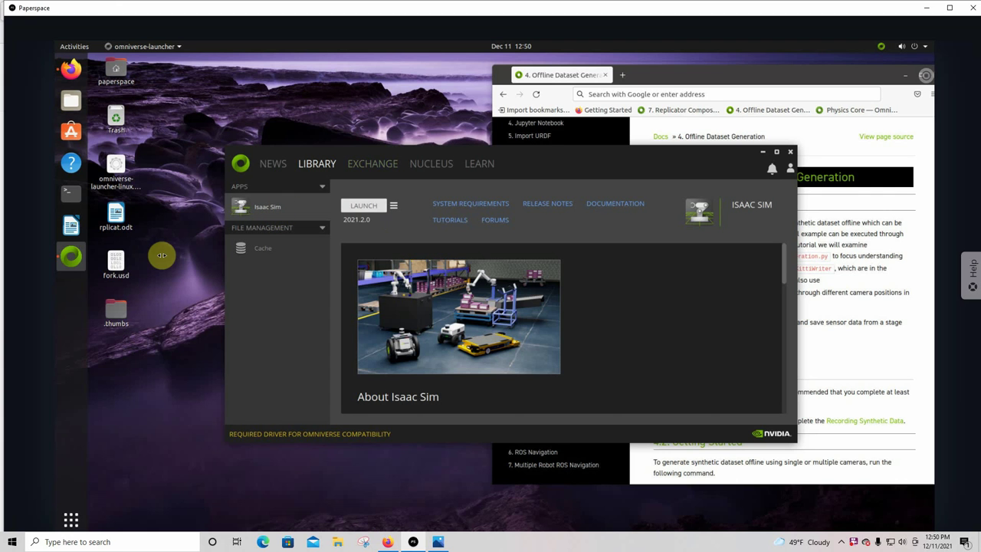
Step: Launch the main Isaac Sim application, version 2021.2.0, from the launcher library and wait for it to finish loading
left_click(115, 167)
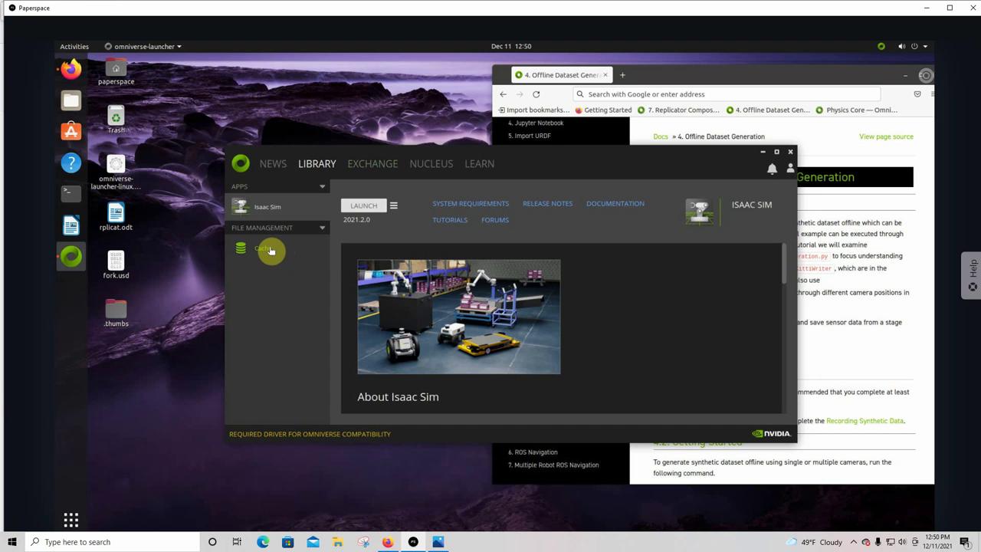
left_click(359, 209)
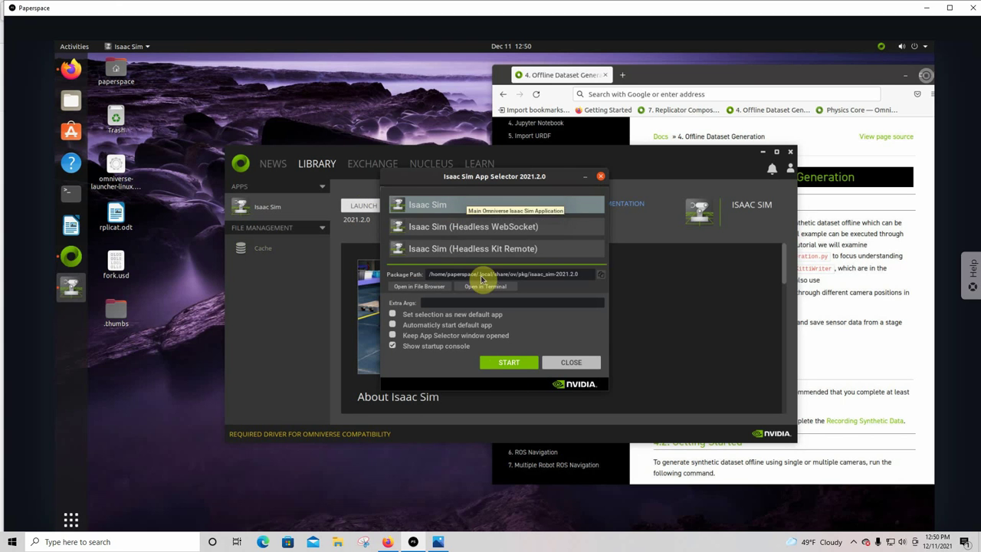
left_click(509, 365)
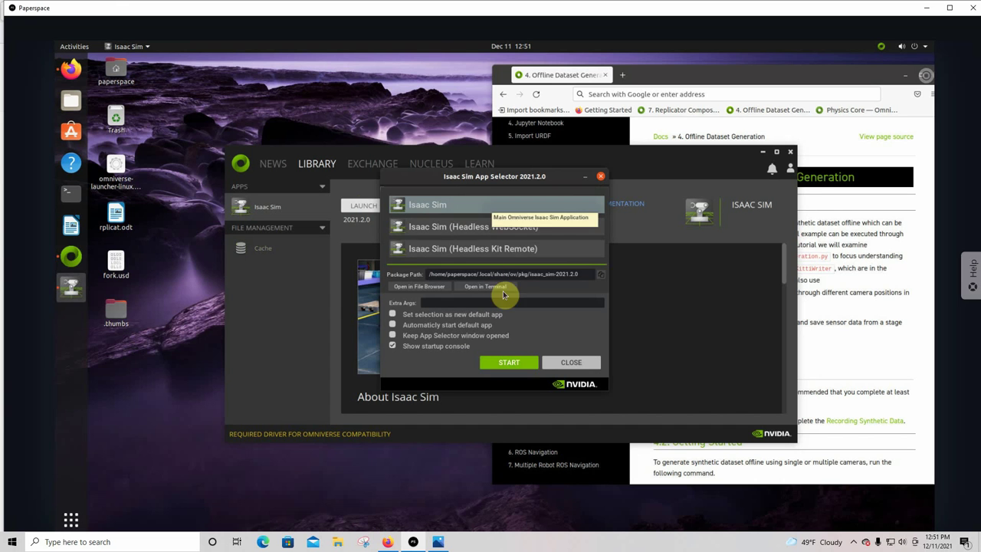
left_click(519, 367)
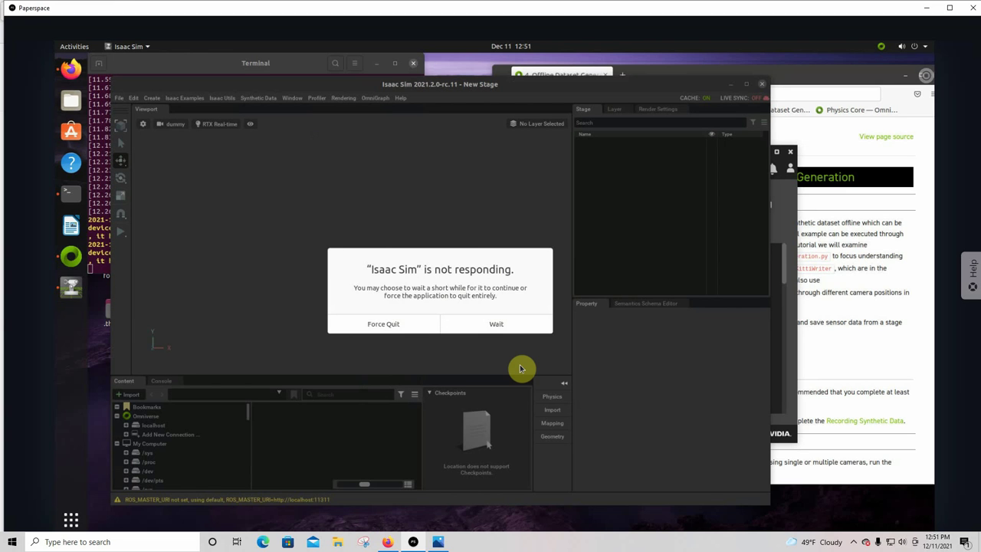
left_click(510, 328)
left_click(494, 325)
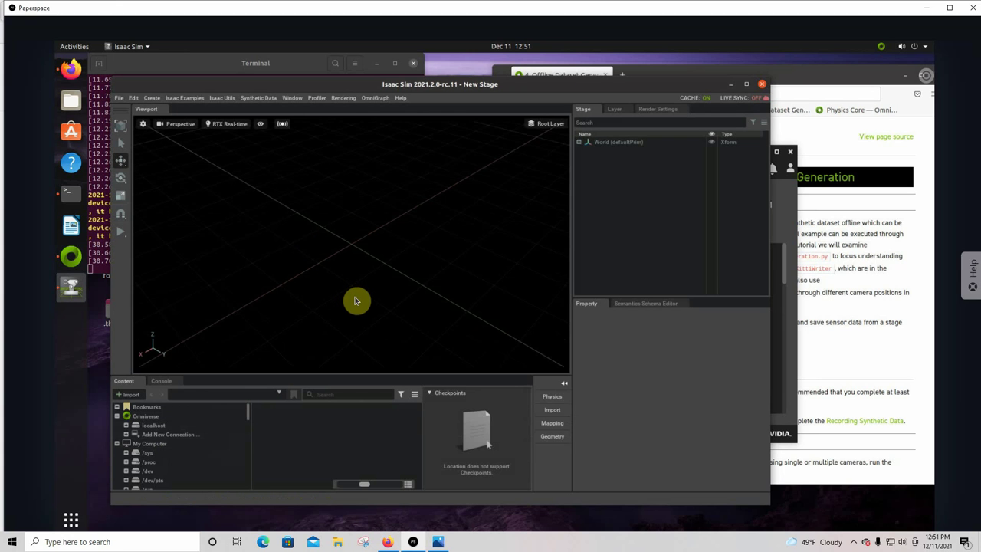
Step: Maximize the Isaac Sim window and open the Isaac/Props/Forklift folder on localhost in the content browser
left_click(127, 425)
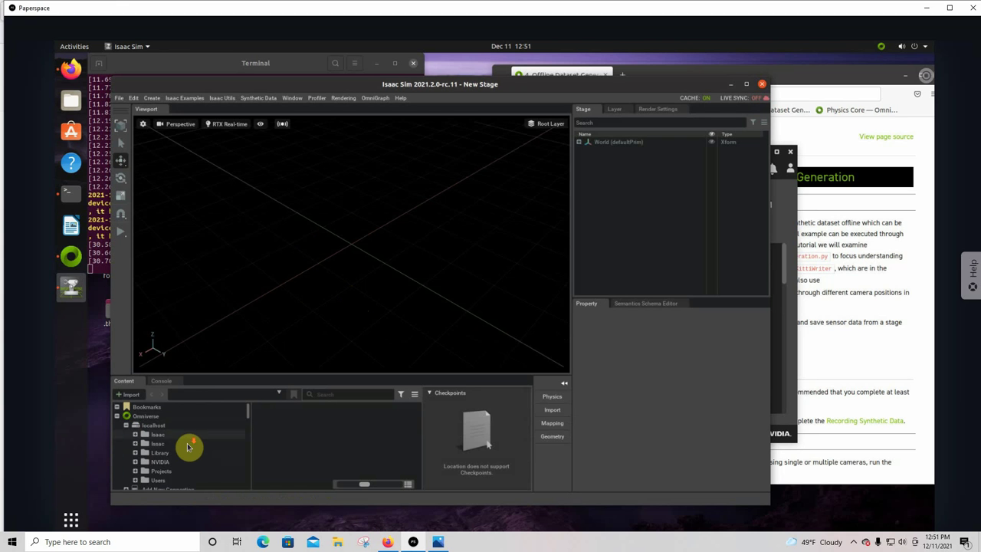
scroll(191, 448, "down", 2)
scroll(216, 449, "up", 2)
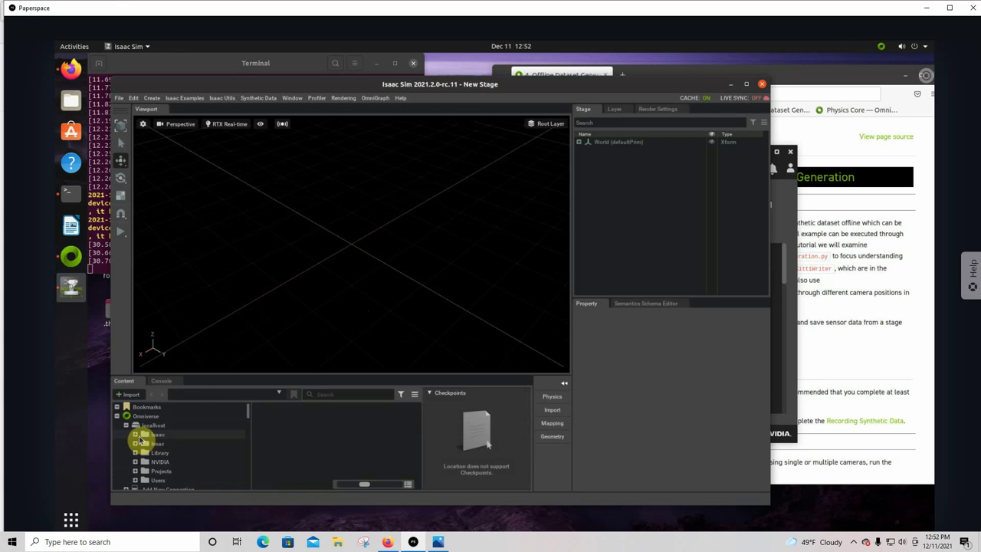
left_click(134, 435)
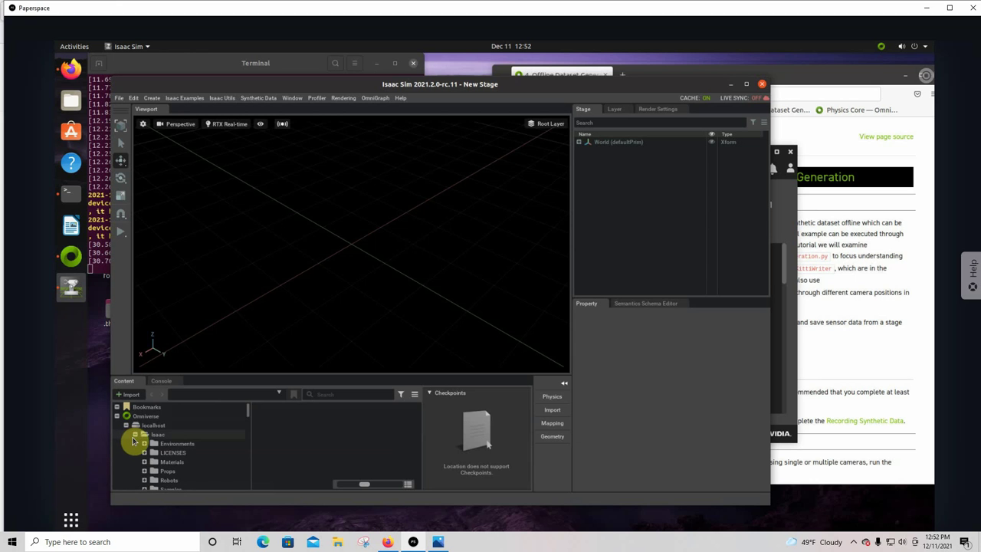
left_click(168, 470)
scroll(386, 464, "down", 1)
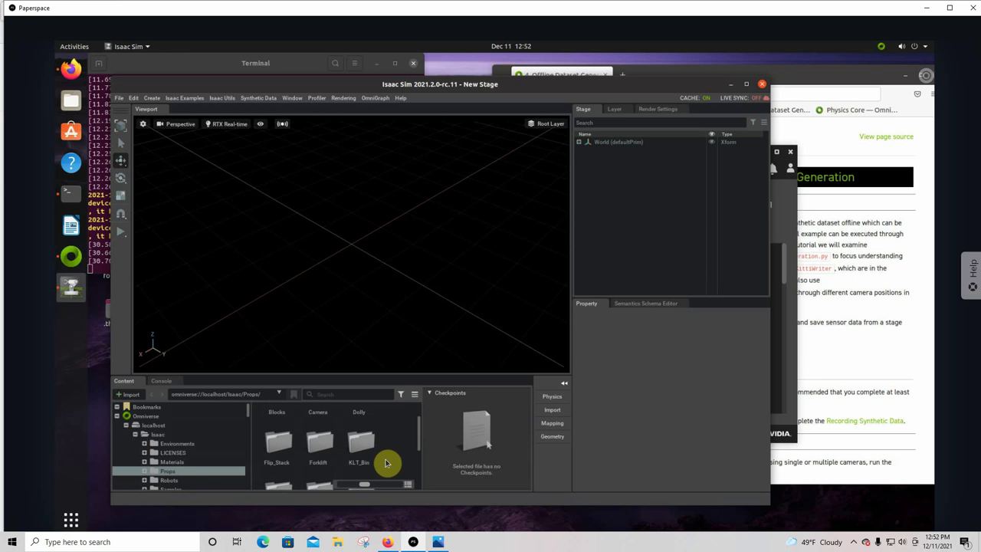
scroll(350, 444, "down", 1)
left_click(318, 414)
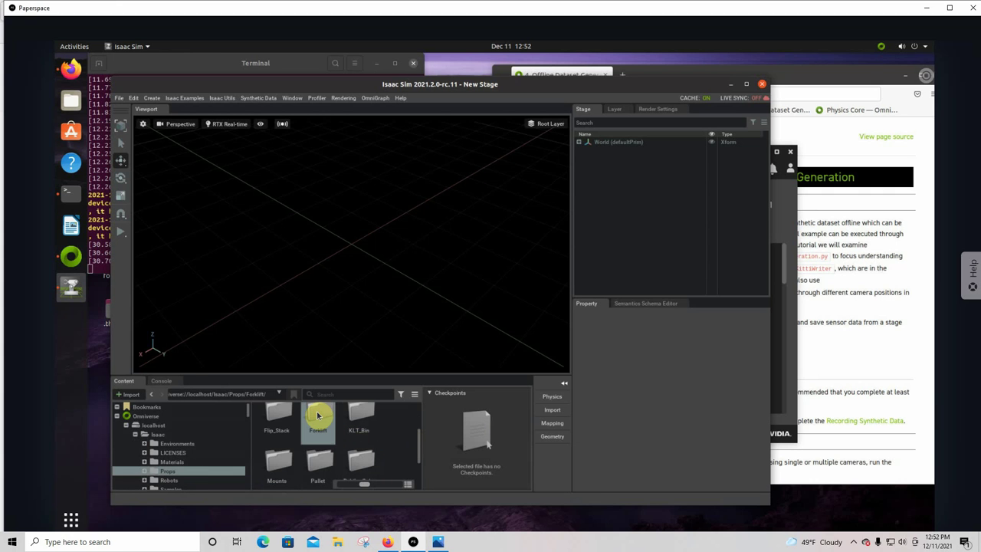
double_click(166, 475)
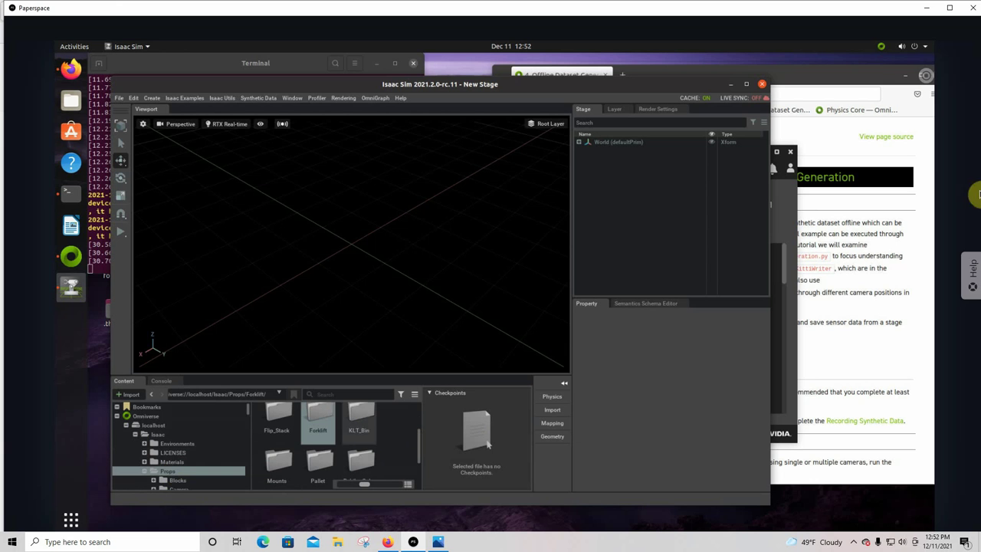
left_click(745, 85)
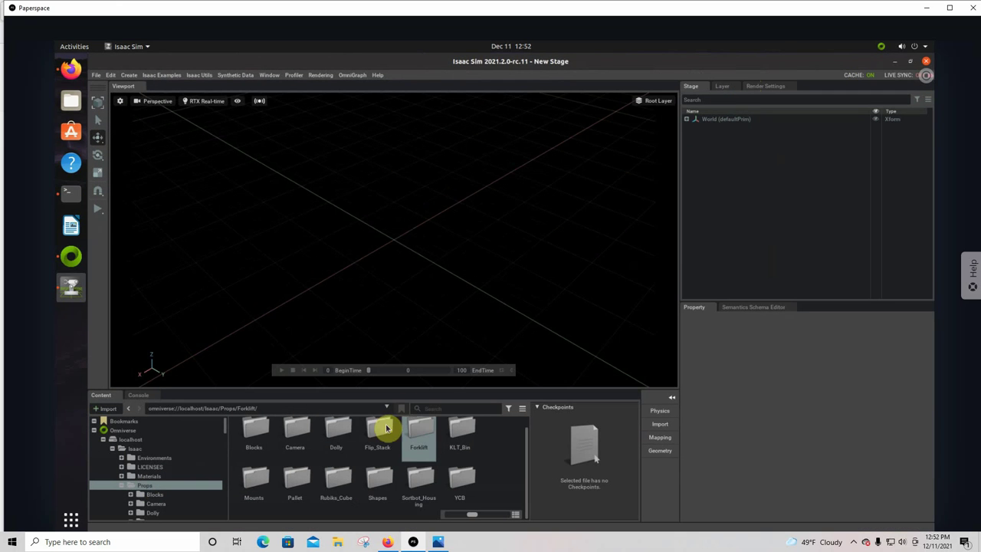
double_click(422, 431)
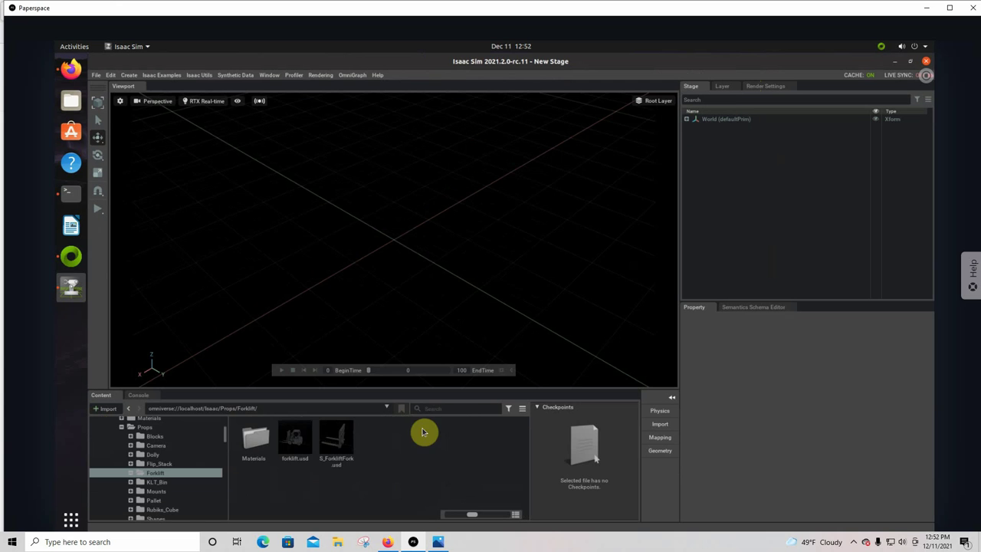
Step: Place two copies of forklift.usd in the viewport, one on each side of the grid's center
left_click(291, 433)
left_click_drag(304, 406, 452, 370)
left_click_drag(282, 449, 483, 258)
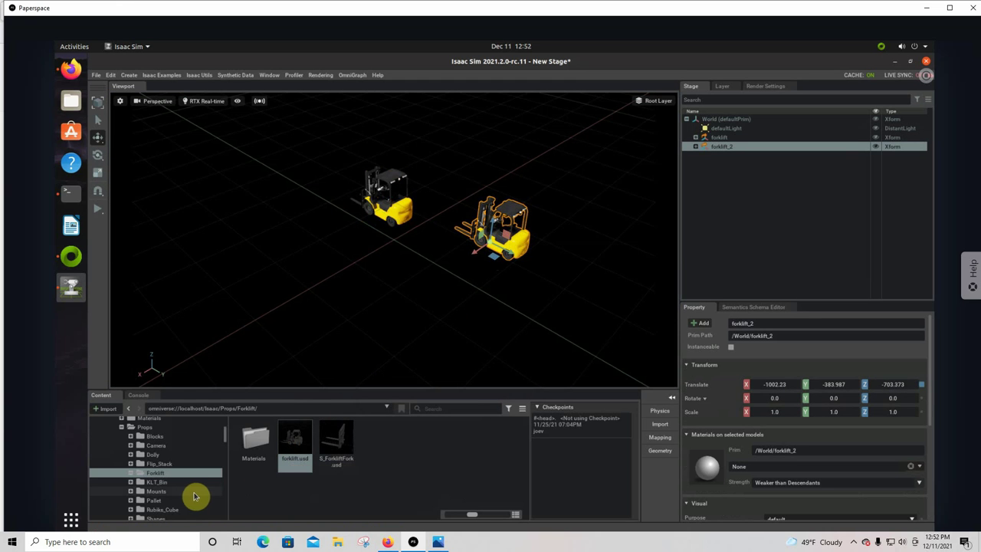
Step: Look through the other folders under Isaac/Props and view the contents of the Dolly folder
scroll(197, 501, "down", 2)
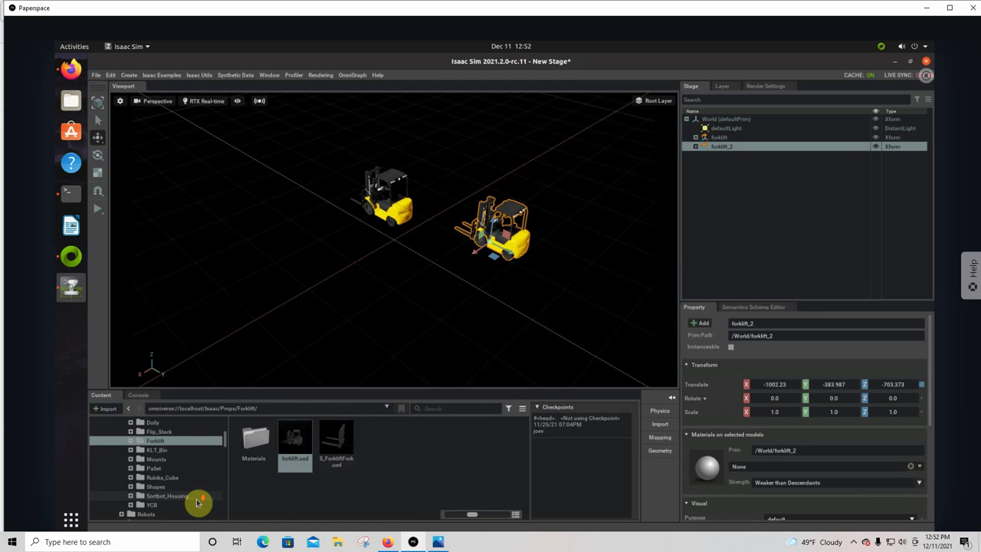
scroll(197, 501, "down", 4)
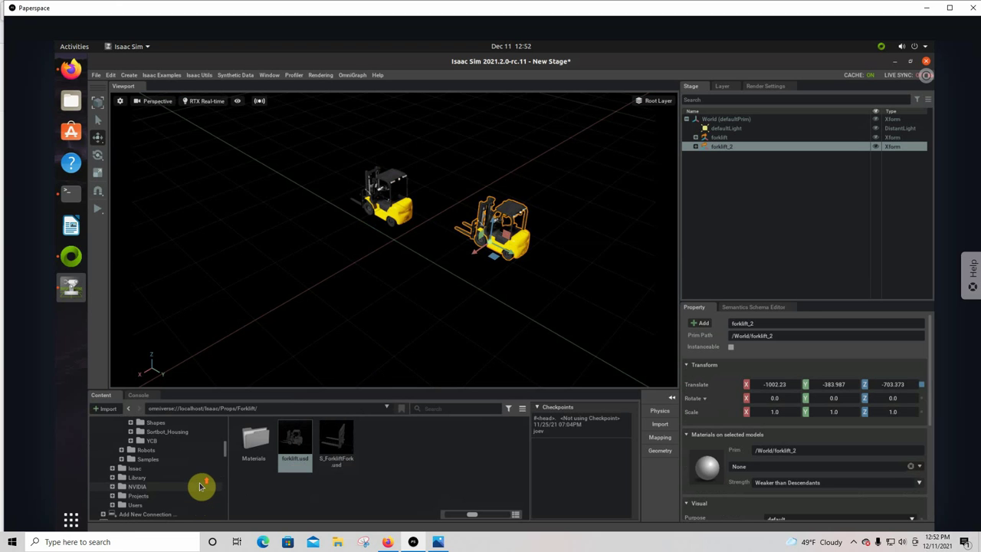
scroll(199, 490, "up", 2)
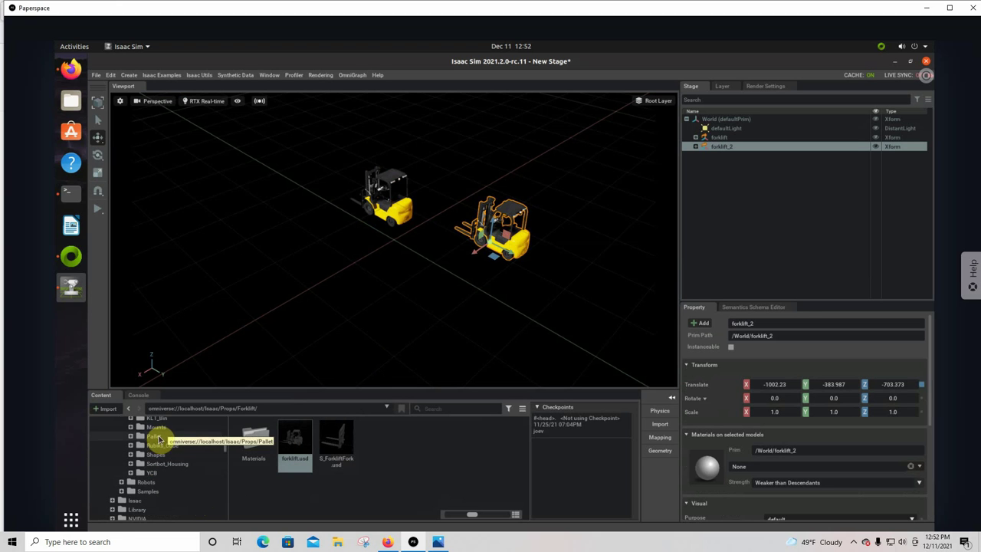
scroll(183, 439, "up", 2)
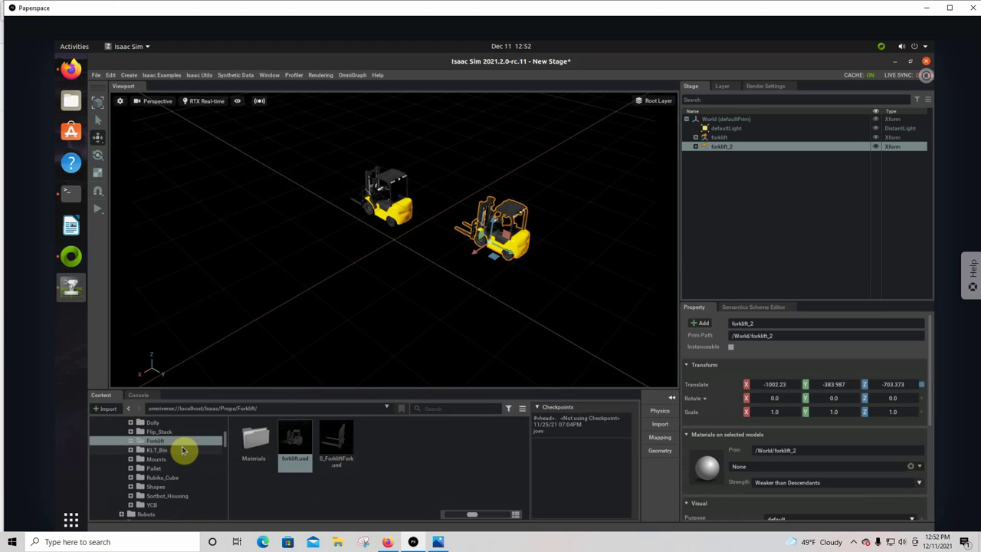
left_click(140, 422)
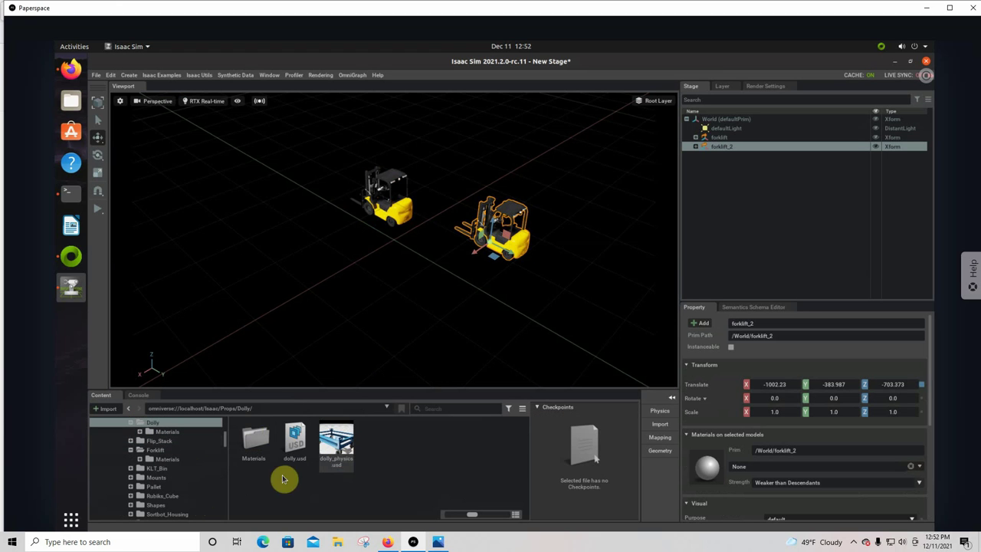
Step: Open the NVIDIA/Assets/Characters/Reallusion/Worker folder on localhost
scroll(203, 488, "down", 5)
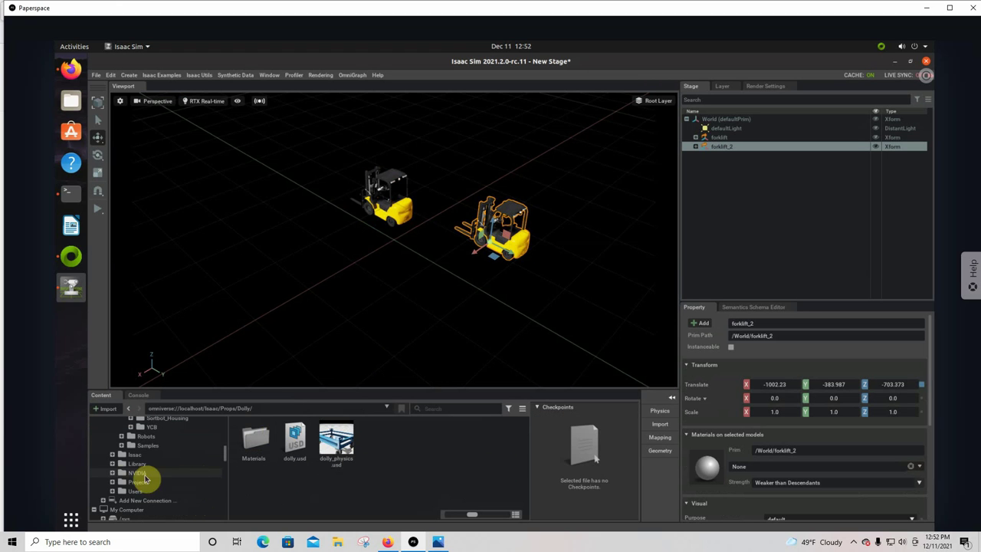
left_click(114, 475)
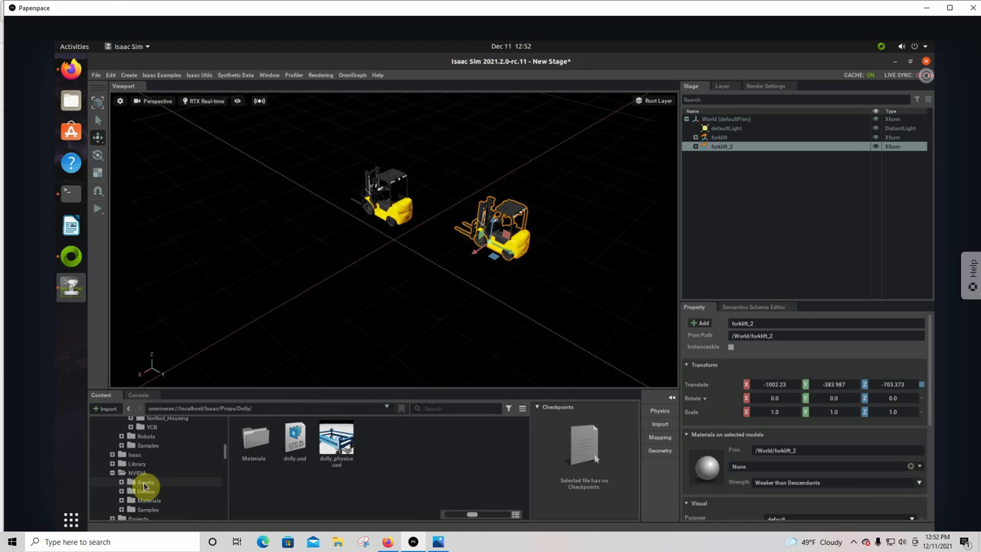
left_click(138, 482)
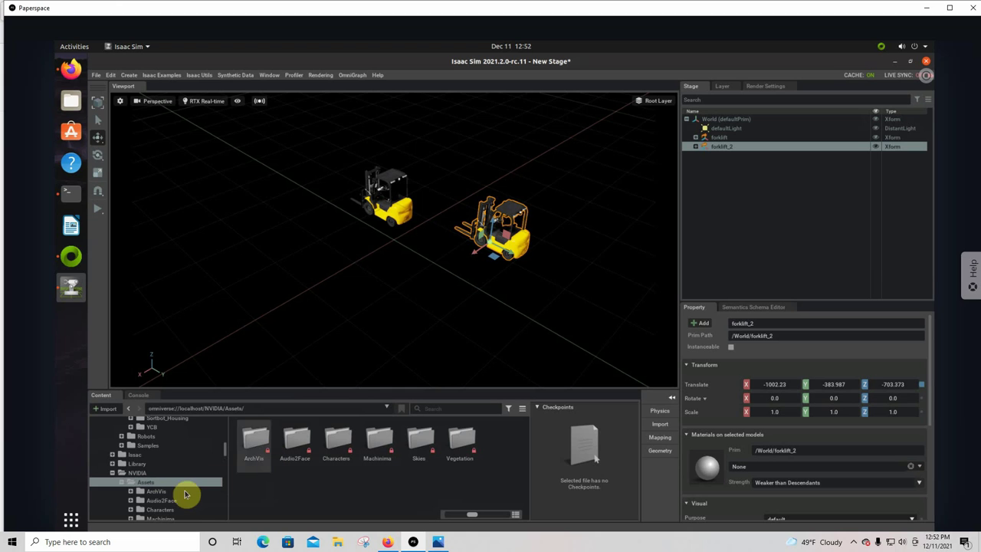
scroll(188, 497, "down", 2)
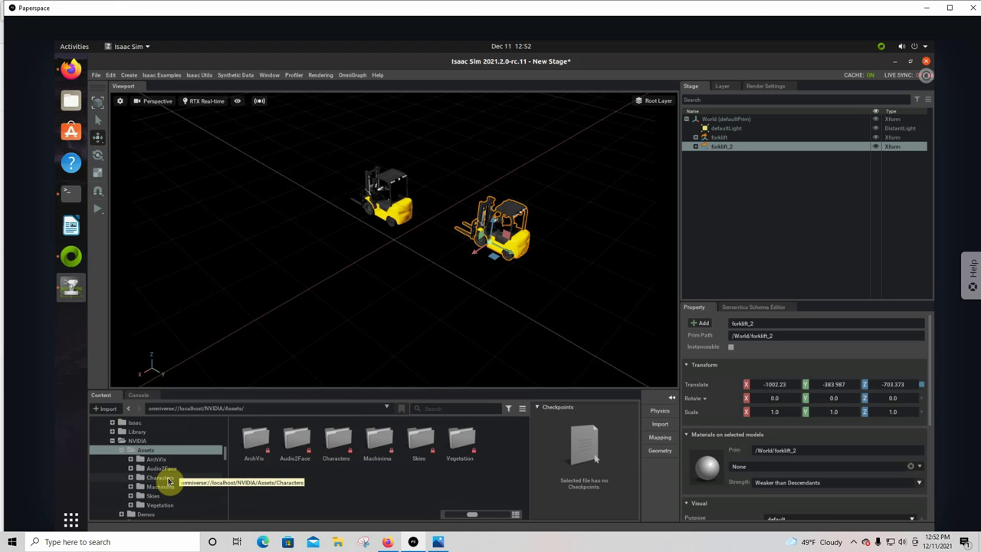
left_click(169, 480)
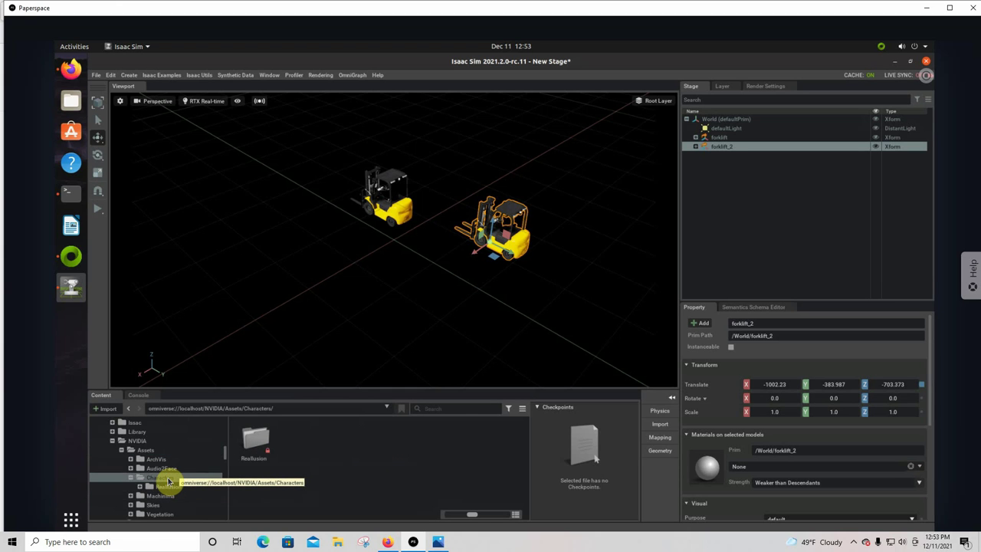
double_click(253, 444)
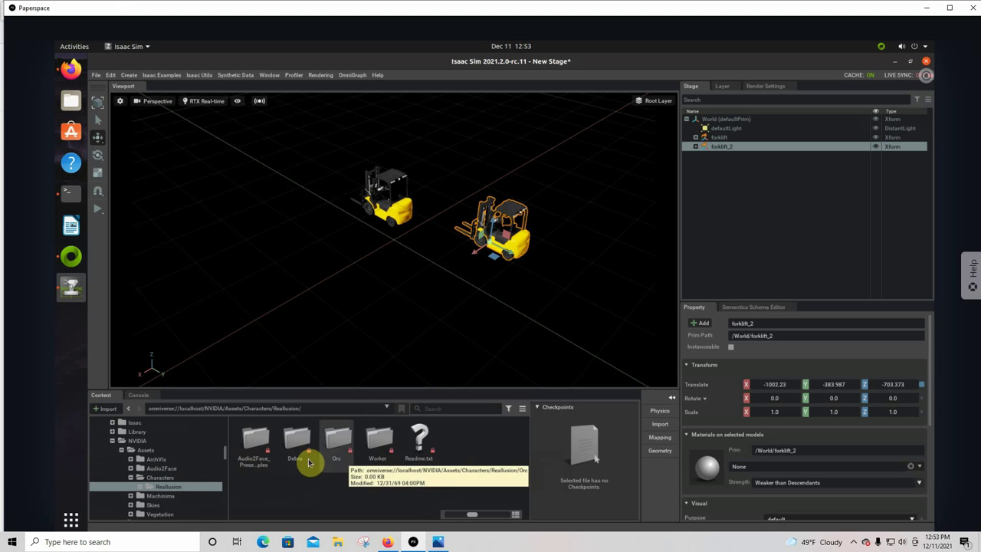
double_click(380, 442)
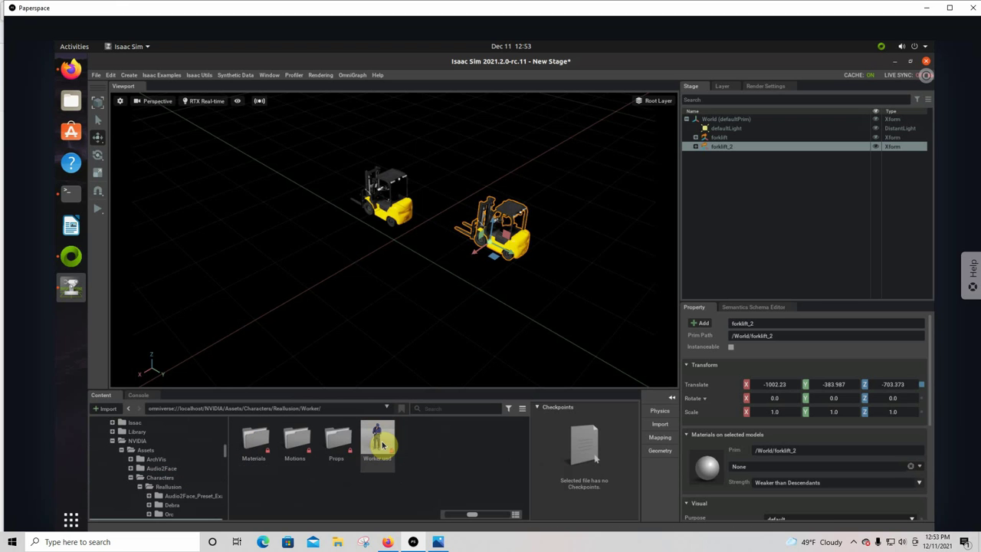
Step: Place Worker.usd and, from the neighbouring Orc folder, Orc.usd in the scene in front of the forklifts
left_click_drag(378, 444, 295, 277)
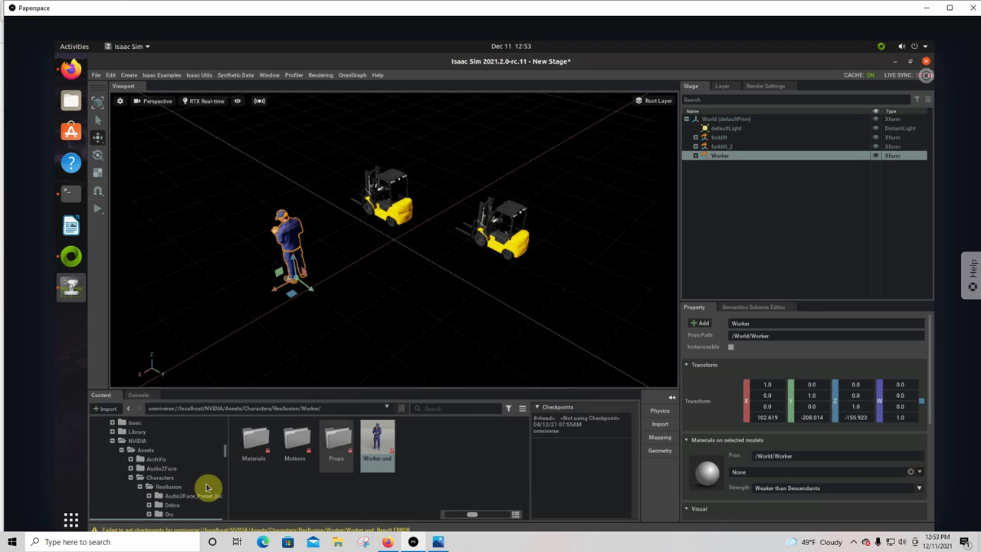
left_click(162, 515)
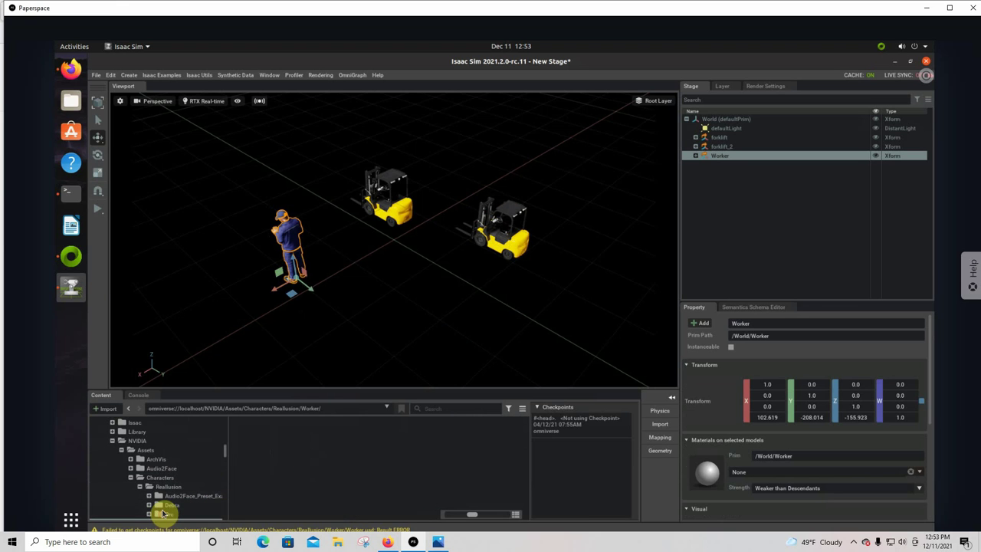
left_click_drag(377, 355, 379, 291)
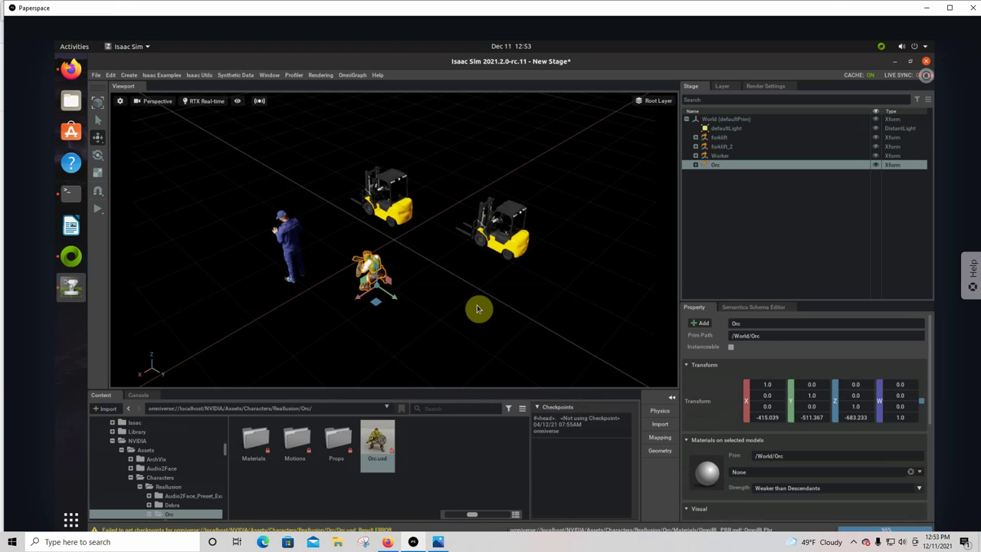
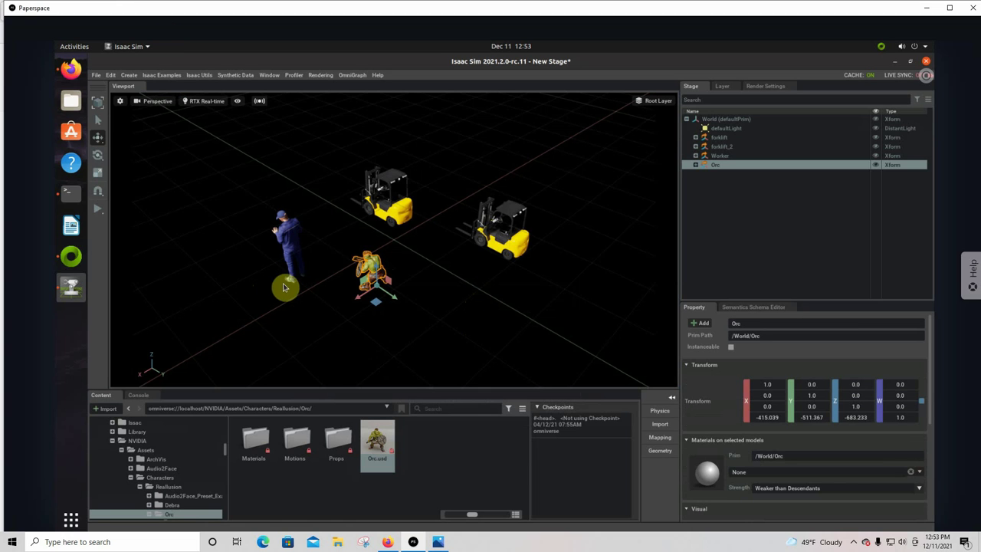
Step: Examine the semantic data of the second forklift's S_ForkliftBody mesh and of the Orc character in the Semantics Schema Editor
left_click(504, 237)
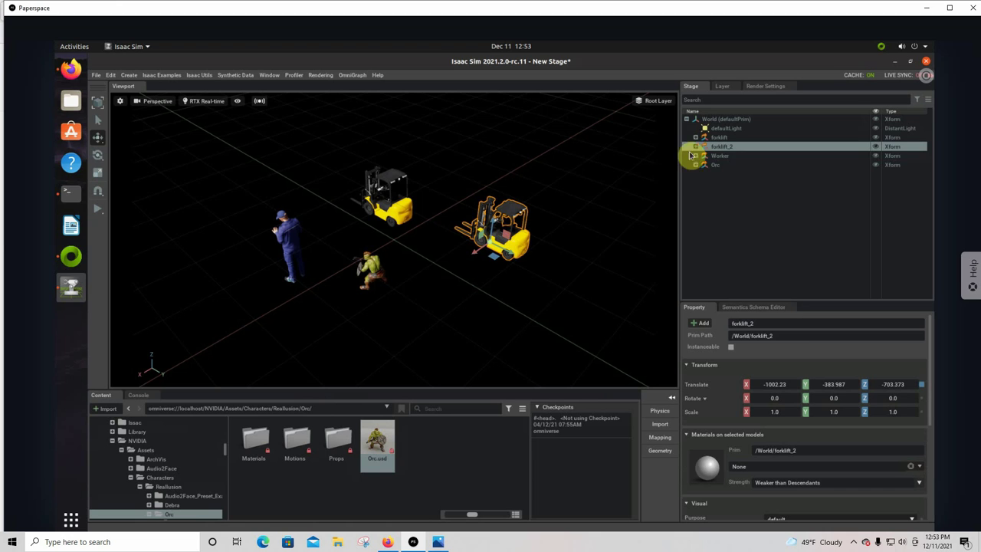
left_click(695, 147)
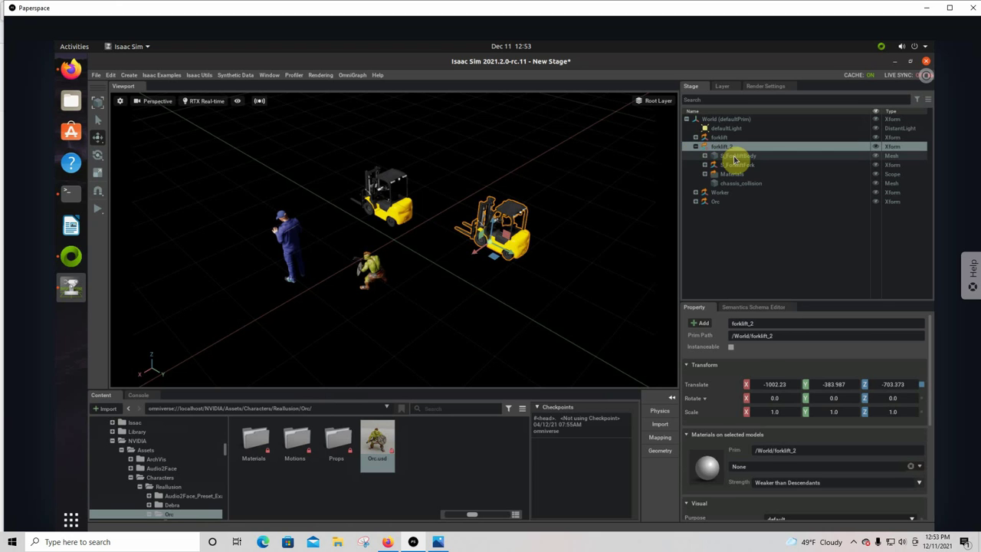
left_click(736, 156)
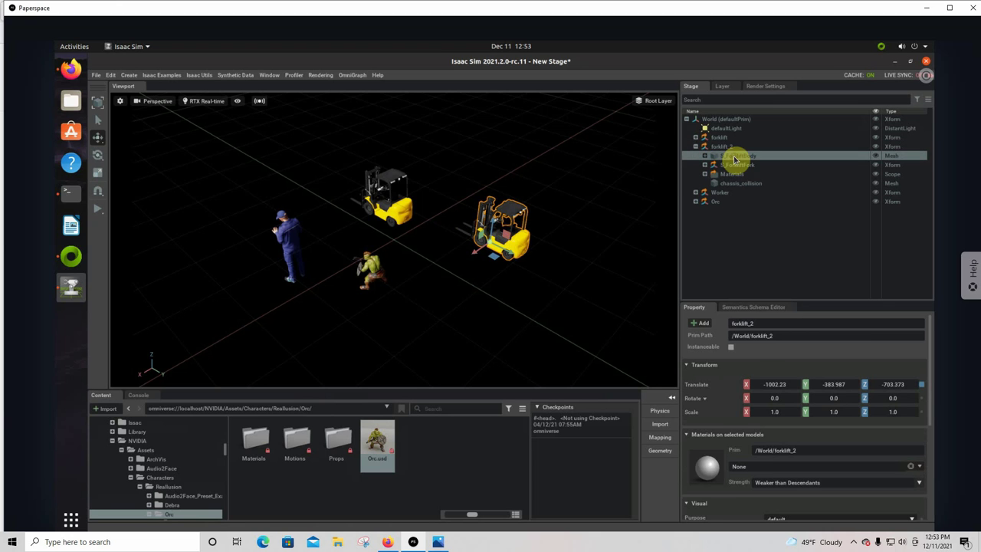
left_click(760, 309)
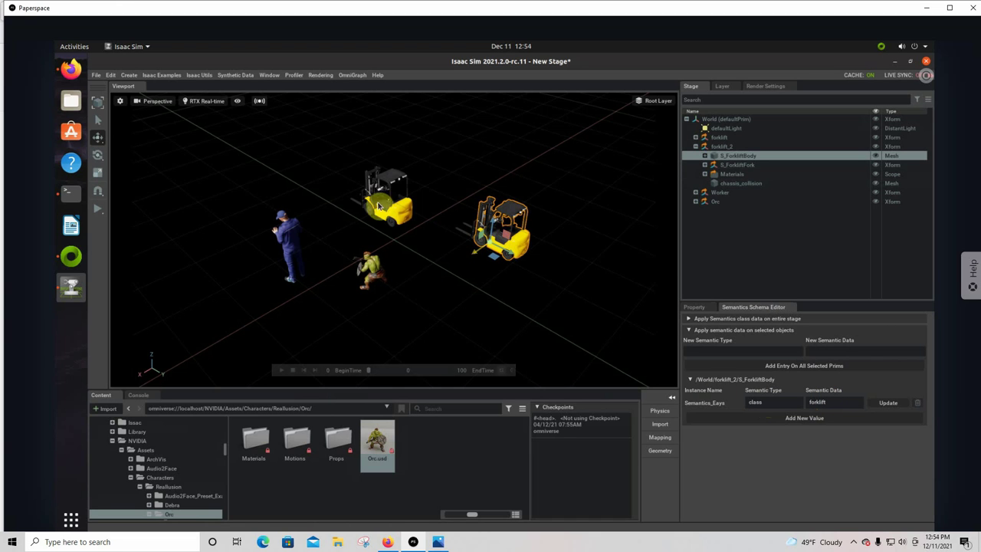
left_click(373, 272)
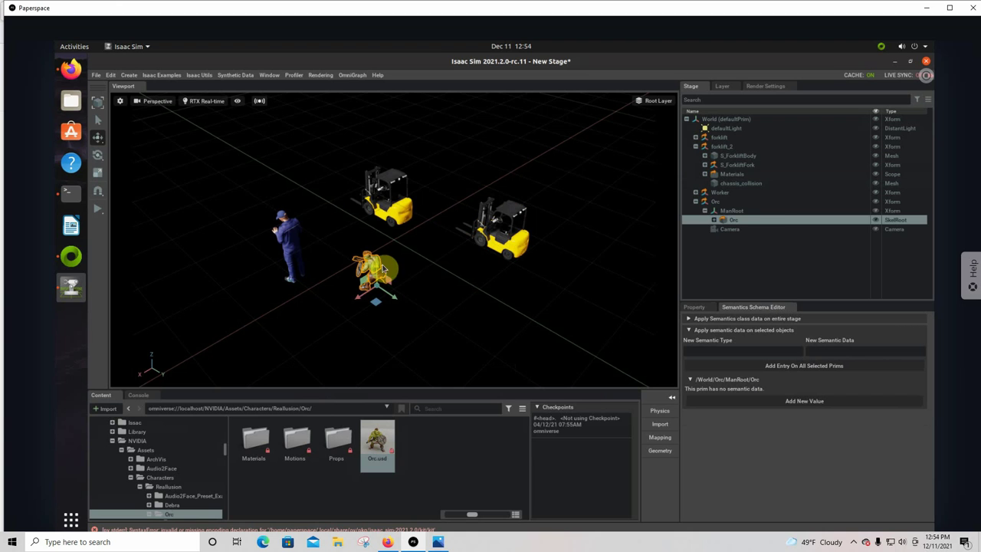
Step: Add a semantic entry with type class and data orc to the Orc character's Skeleton prim
left_click(714, 220)
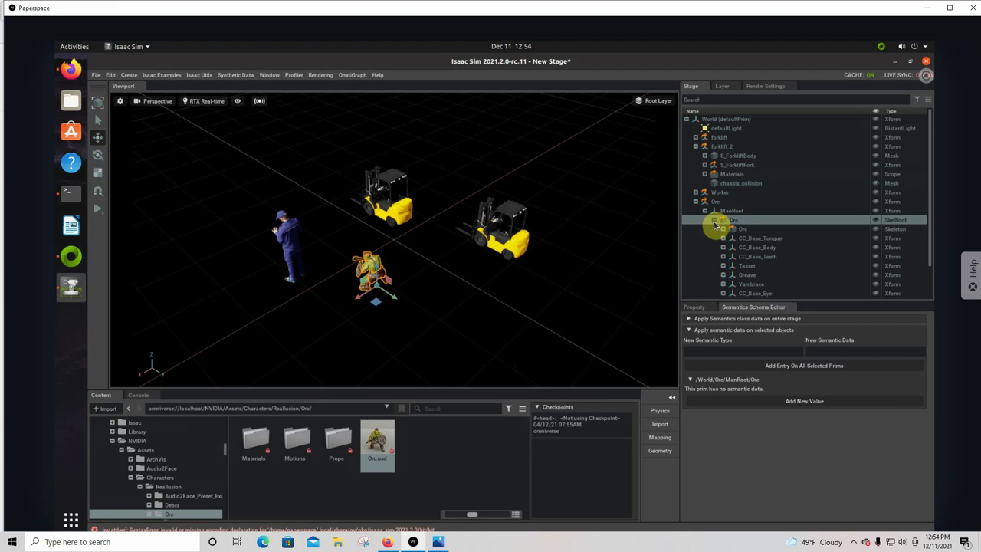
left_click(730, 229)
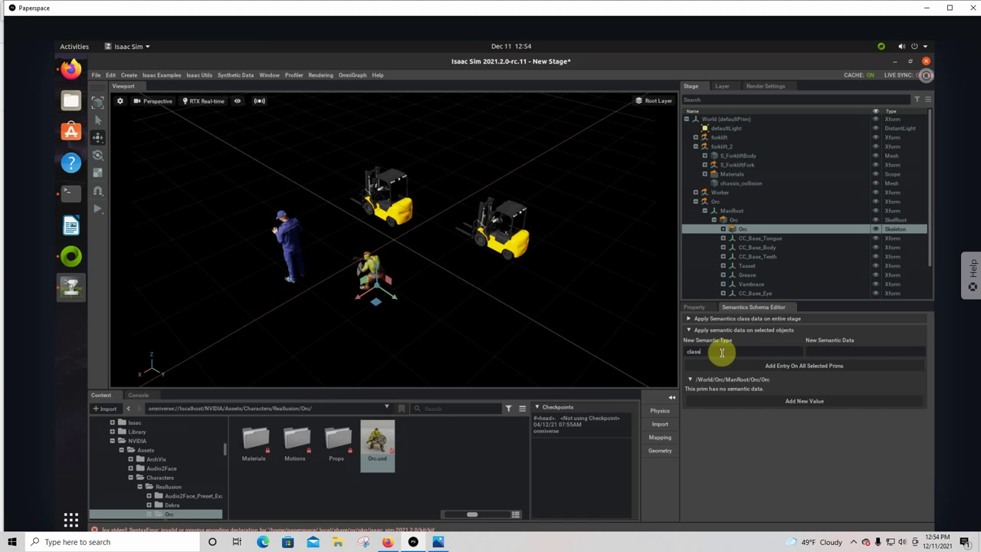
left_click(827, 351)
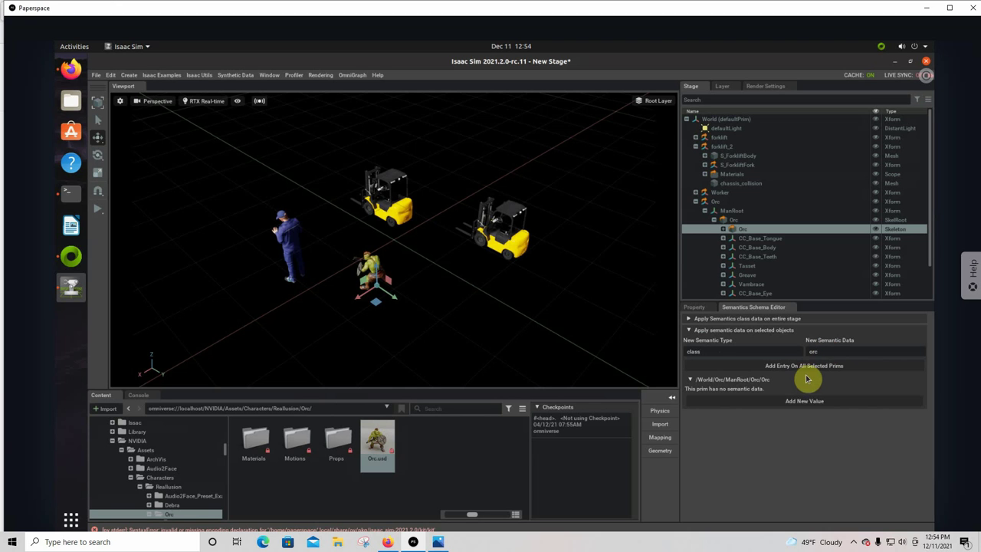
left_click(799, 366)
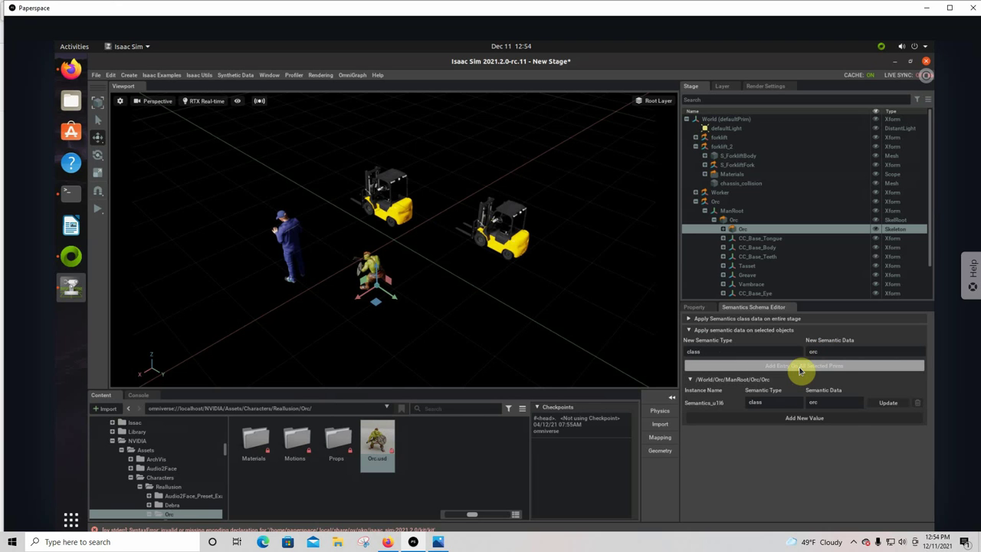
left_click(886, 406)
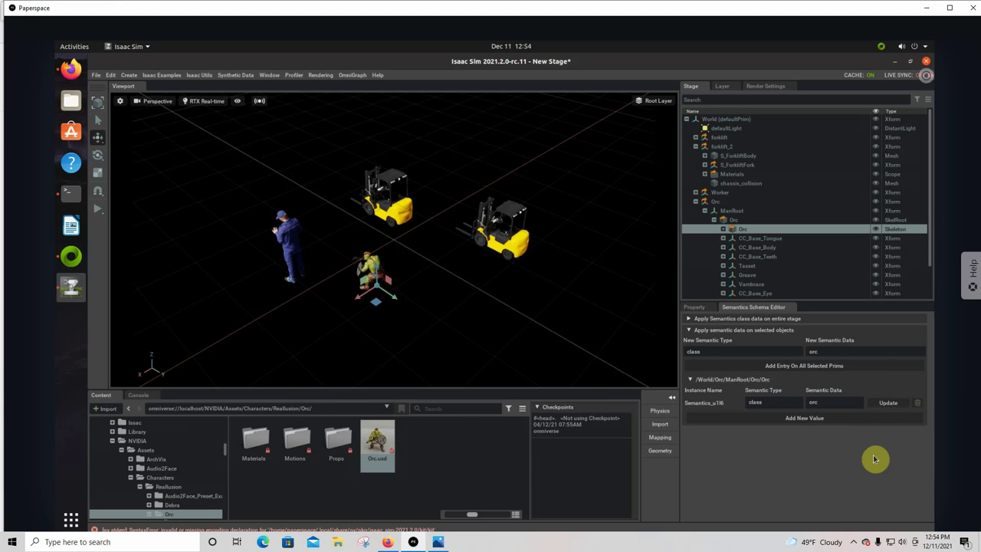
left_click(886, 406)
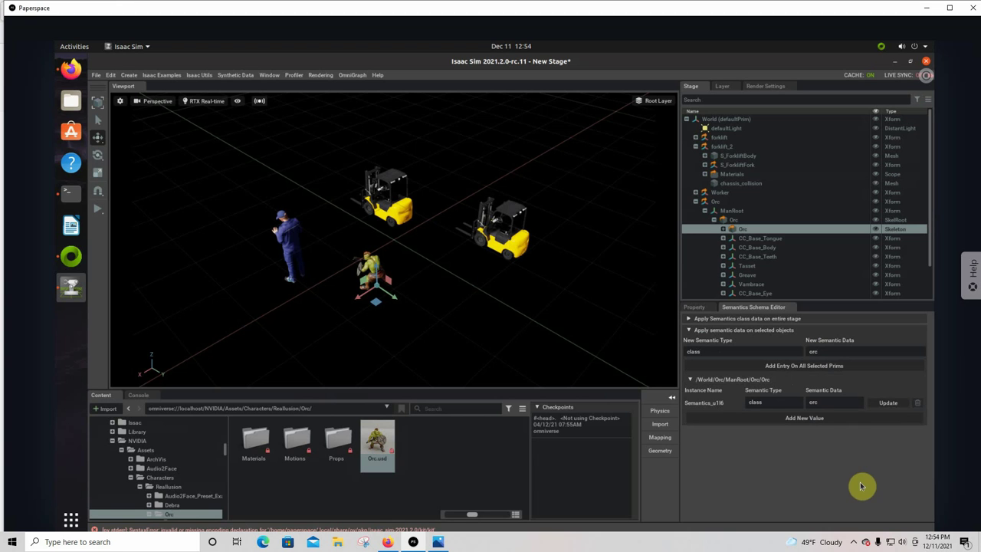
Step: Add a semantic entry with type class and data worker to the Worker character's Skeleton prim
left_click(290, 249)
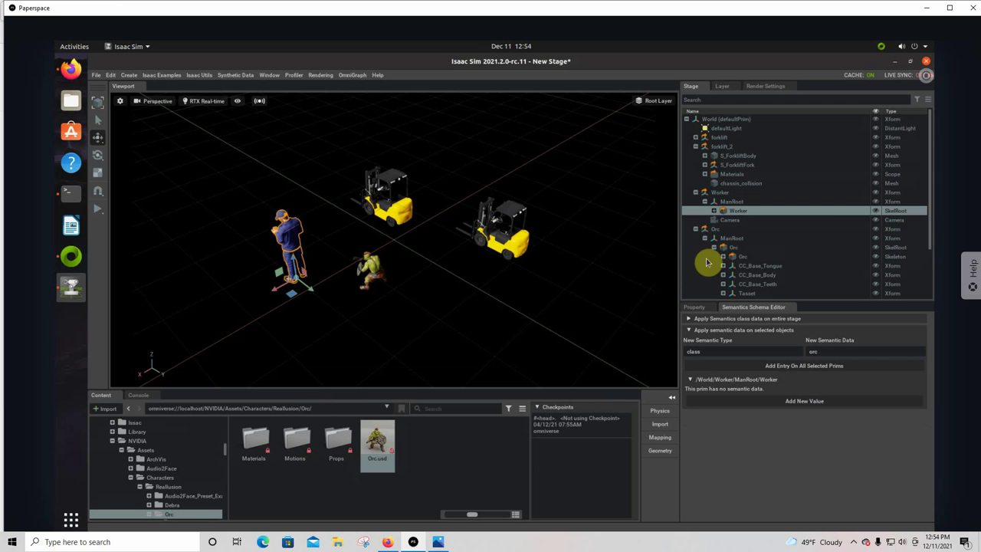
left_click(713, 210)
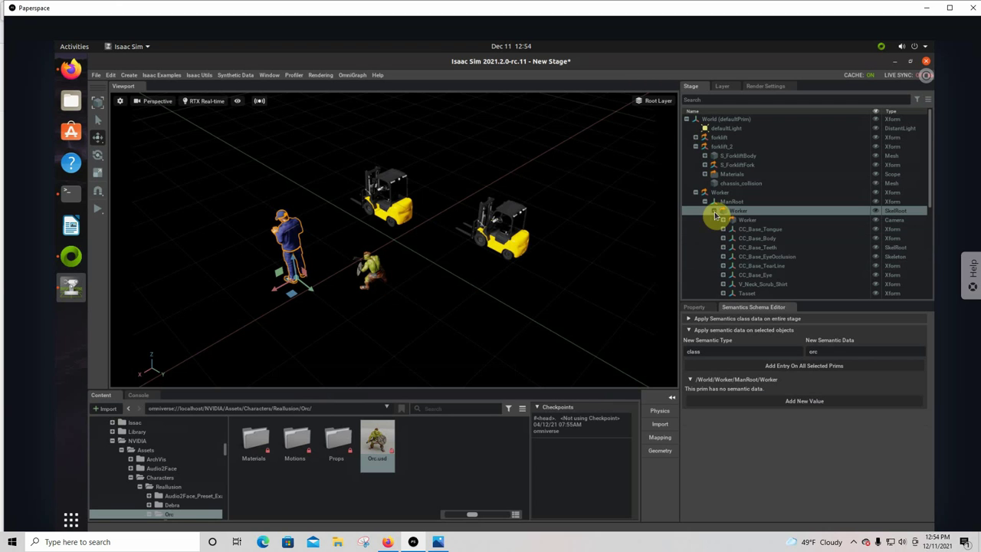
left_click(751, 220)
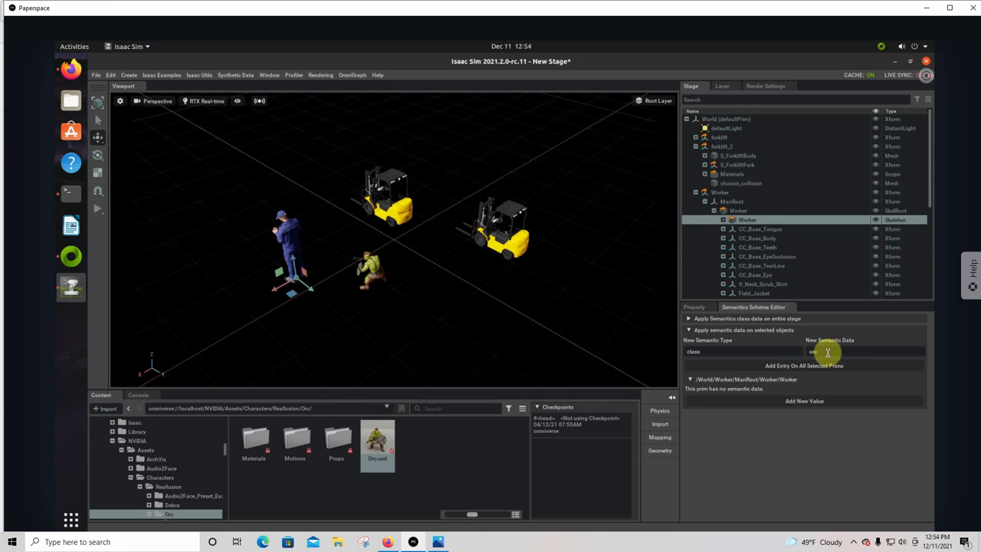
left_click(786, 365)
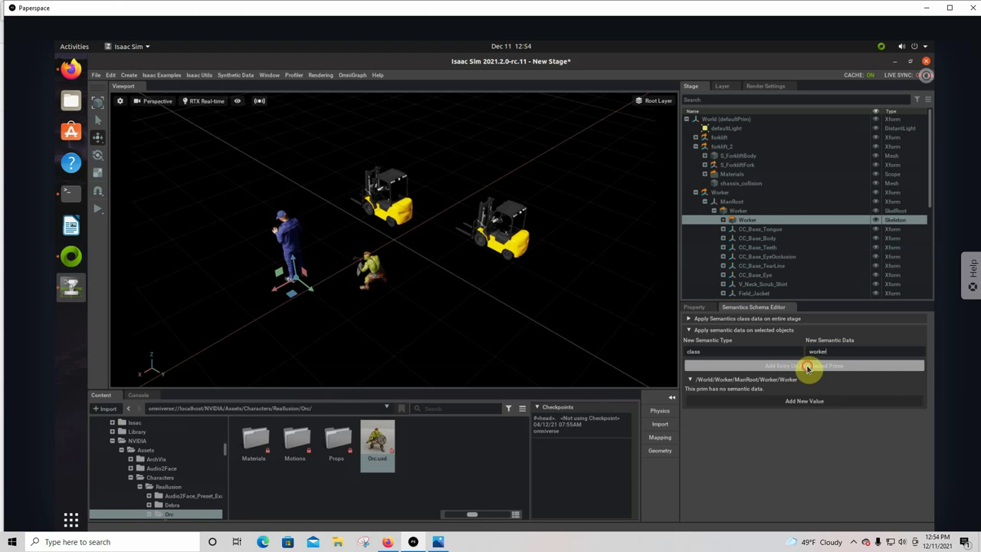
left_click(805, 368)
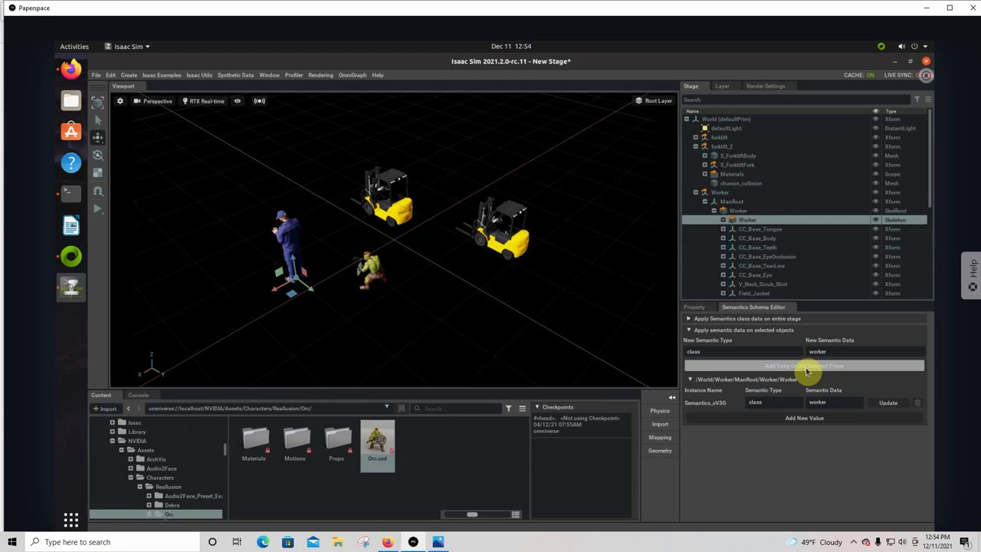
left_click(889, 406)
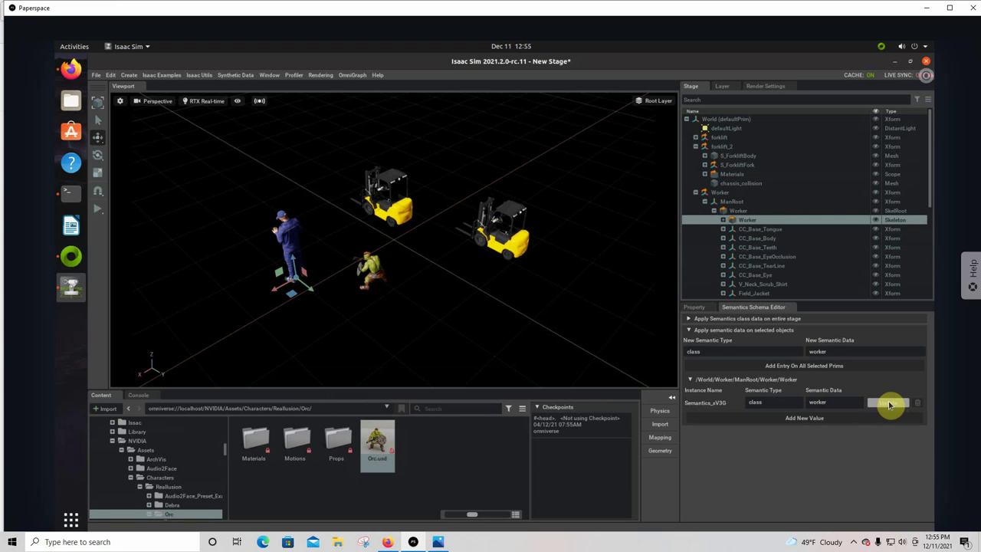
left_click(890, 405)
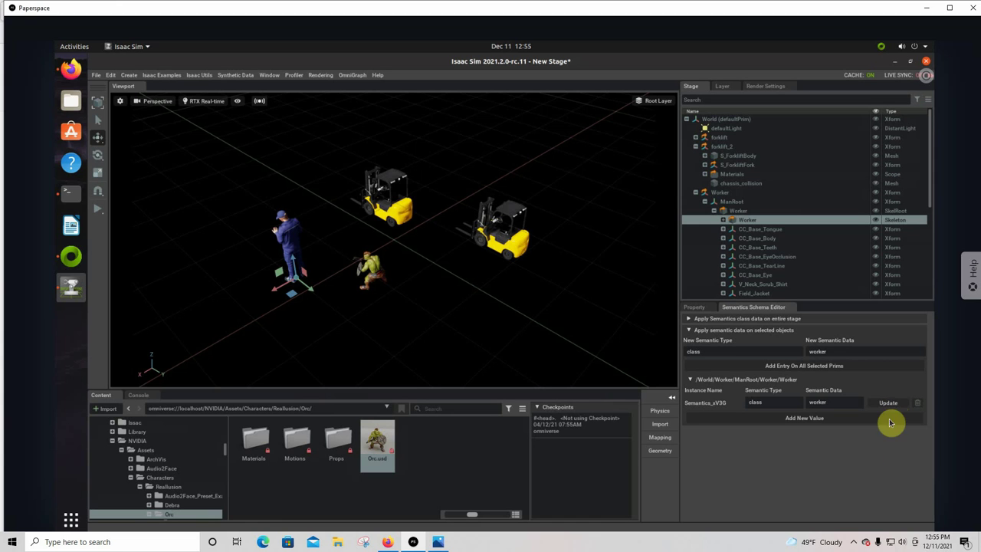
left_click(892, 406)
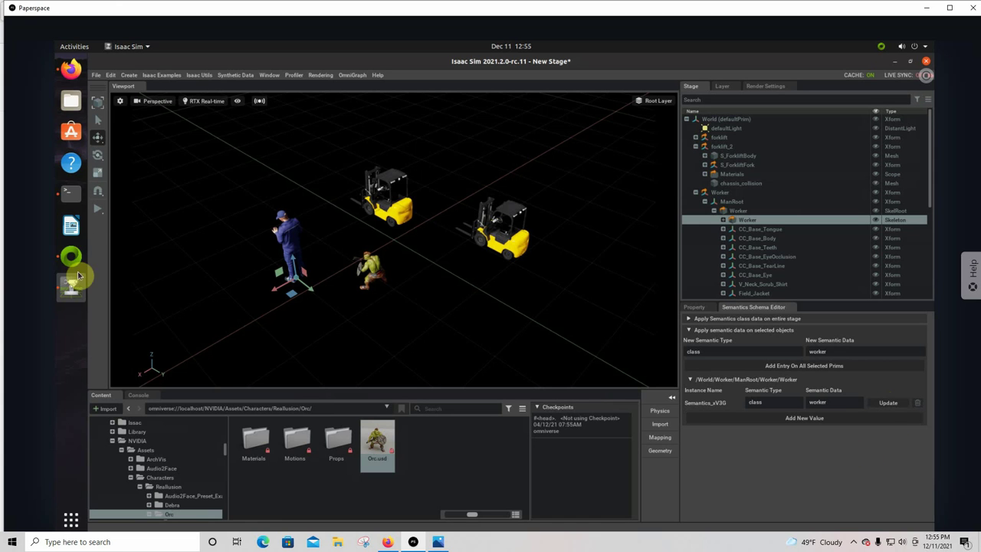
Step: Save the stage as test6 in USD format in the Projects folder on the Omniverse localhost
left_click(96, 75)
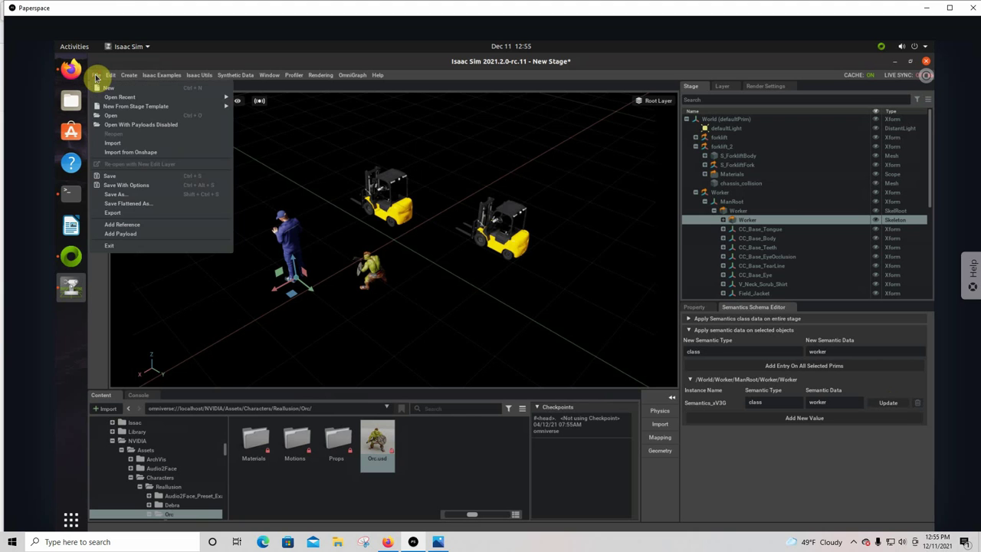
left_click(113, 194)
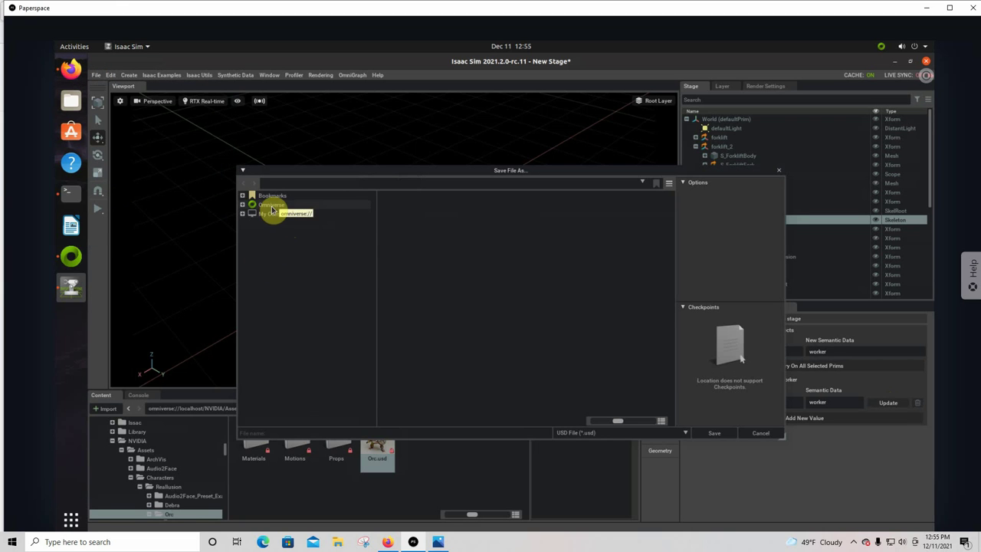
left_click(242, 206)
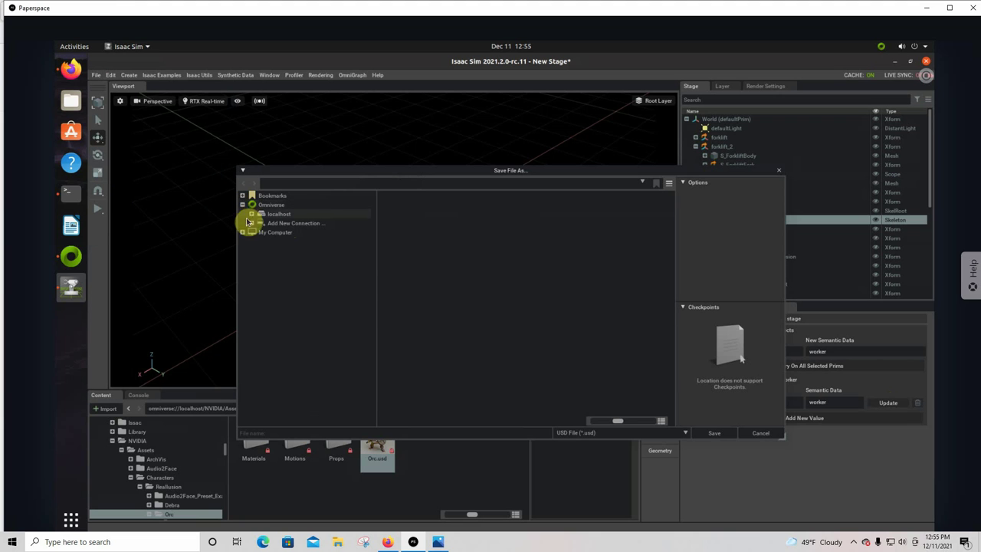
left_click(251, 215)
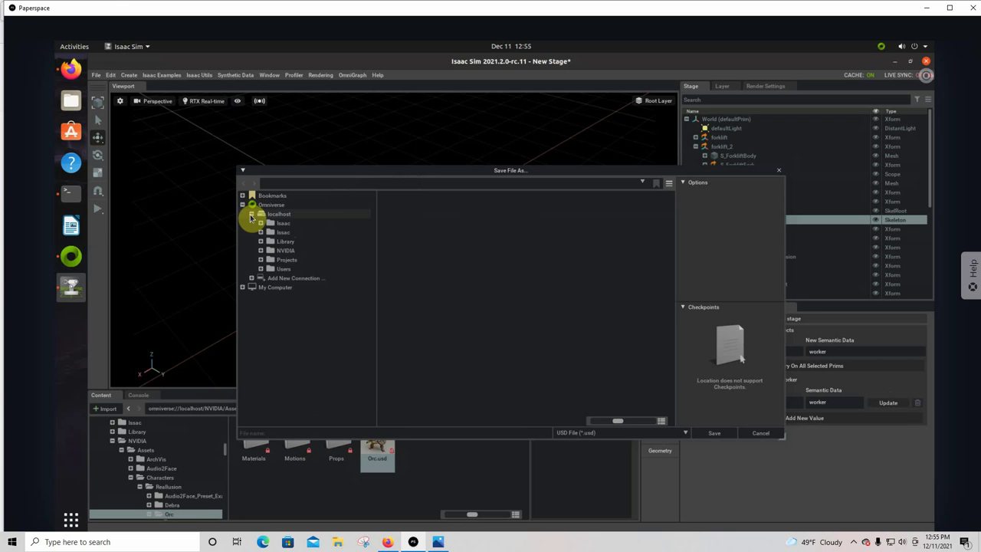
left_click(260, 260)
left_click(293, 261)
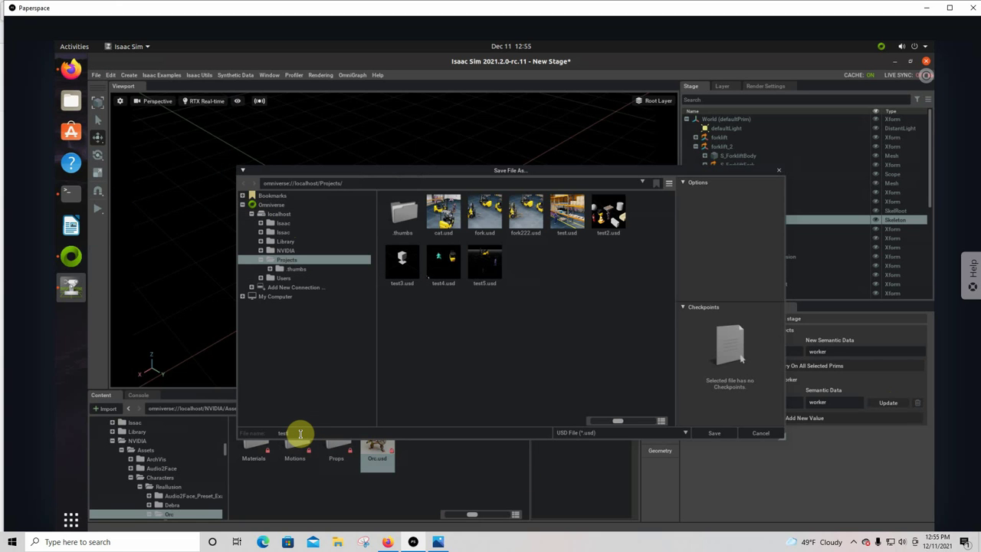
type("6")
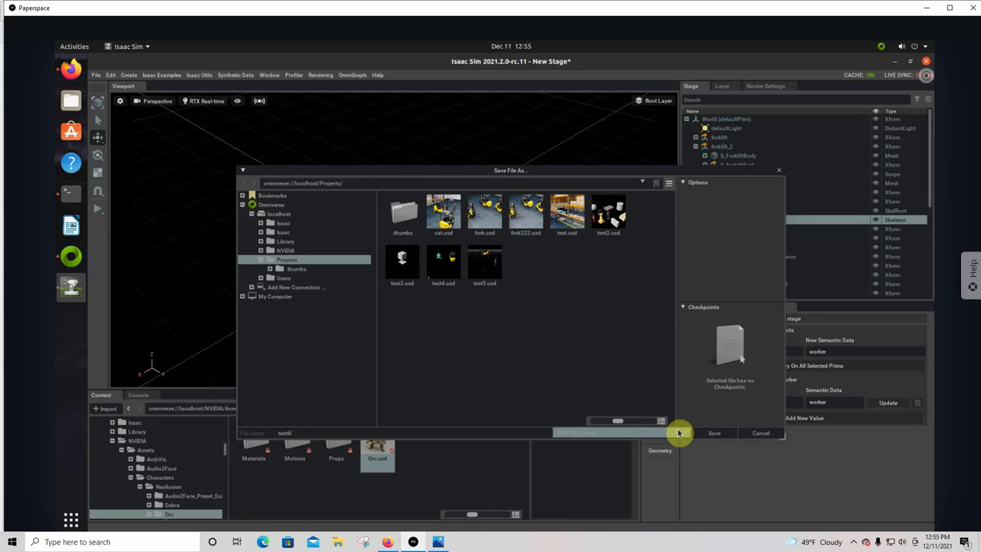
left_click(708, 433)
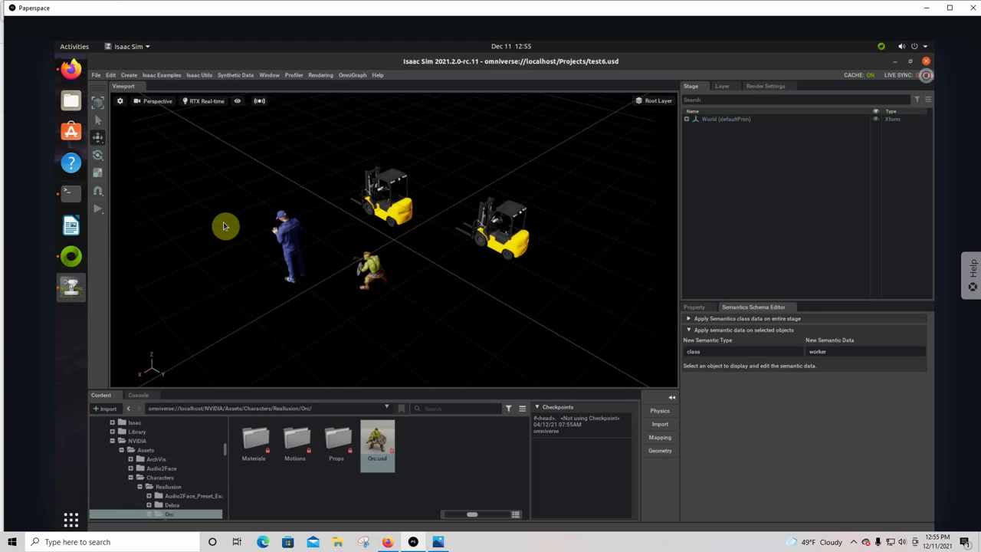
Step: Add a domain randomization Rotation component to the first forklift
left_click(387, 203)
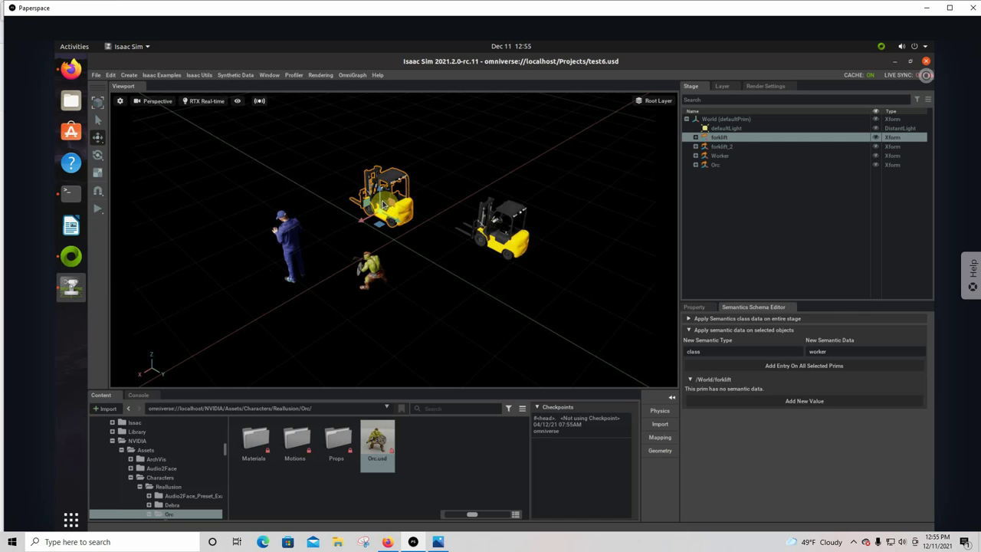
left_click(229, 76)
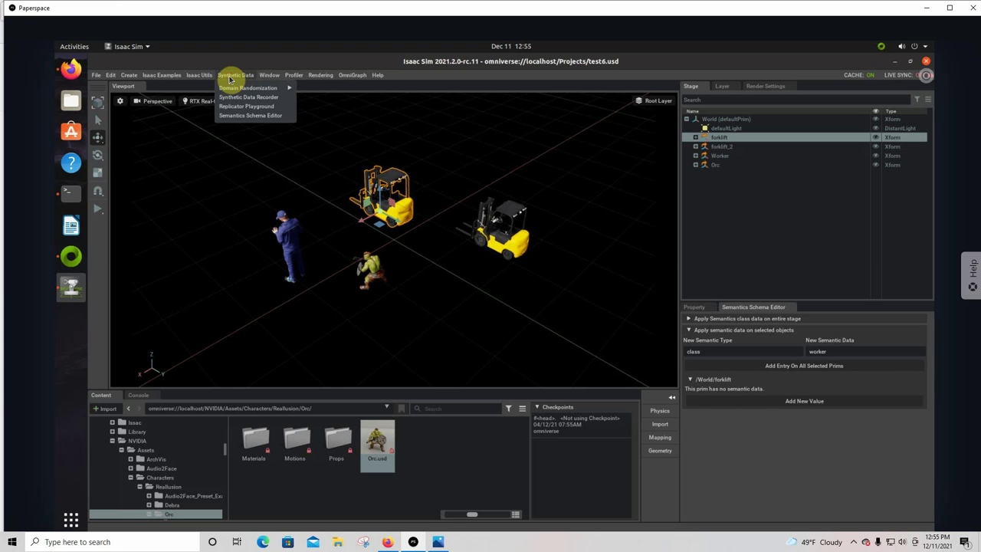
mouse_move(251, 91)
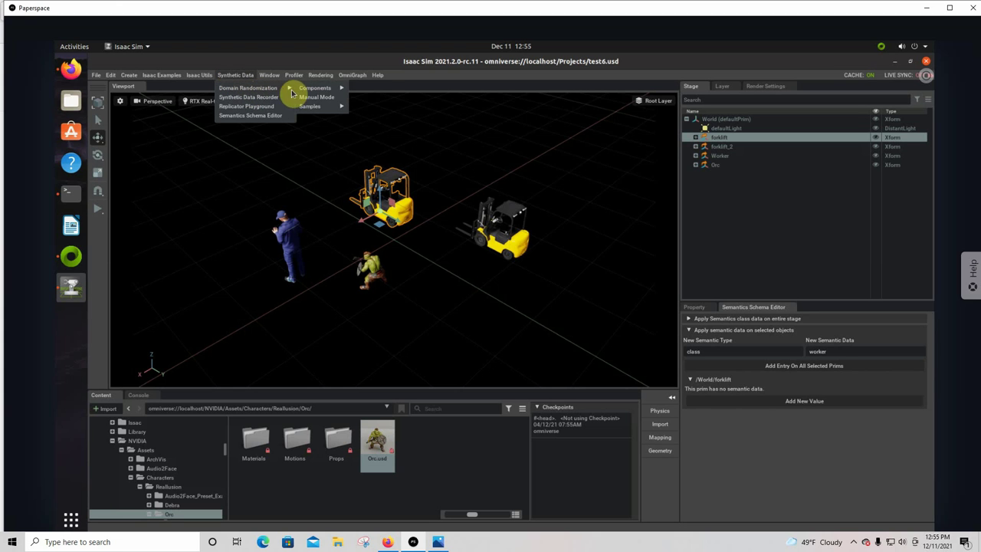
mouse_move(314, 88)
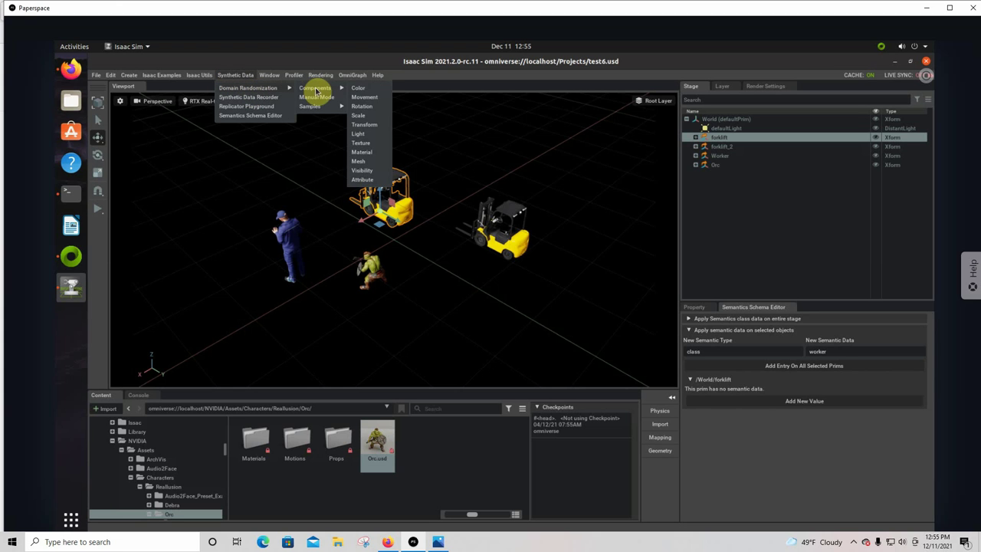
left_click(370, 108)
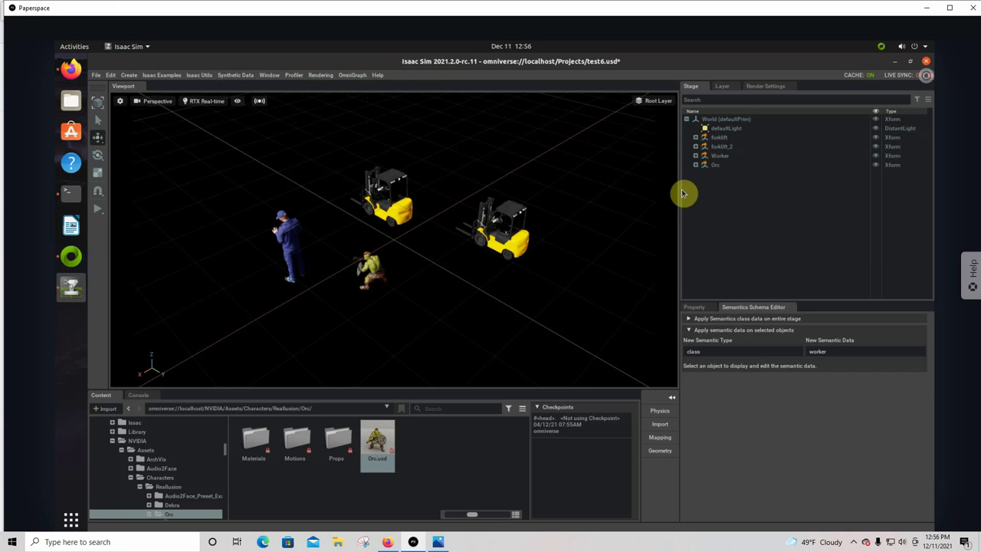
Step: Select the rotation component under the first forklift and show its properties in a taller area
left_click(694, 137)
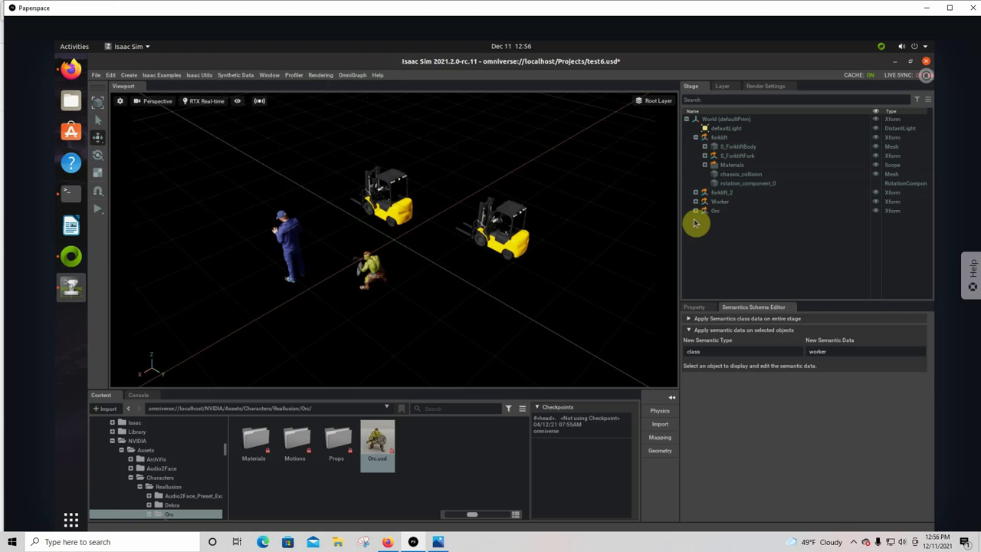
double_click(737, 186)
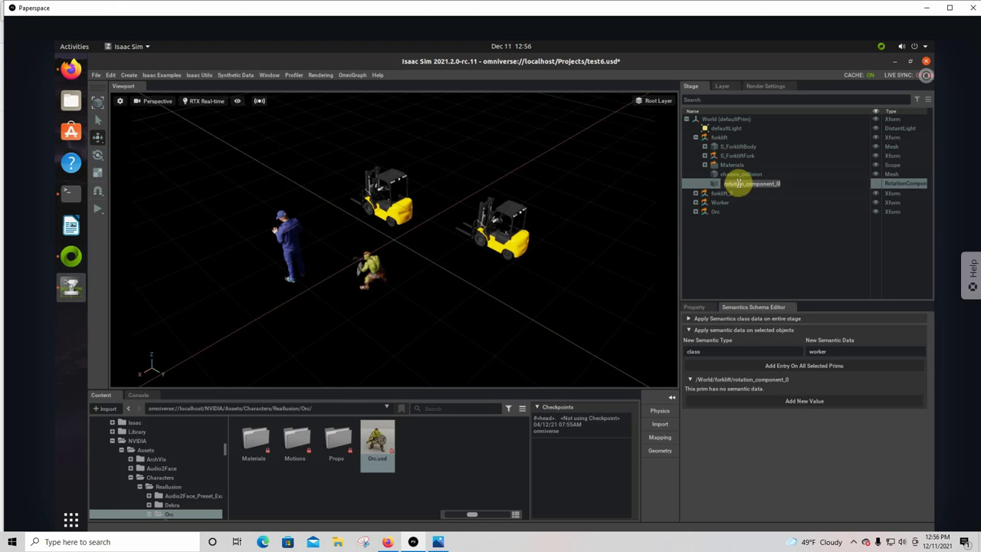
left_click(695, 308)
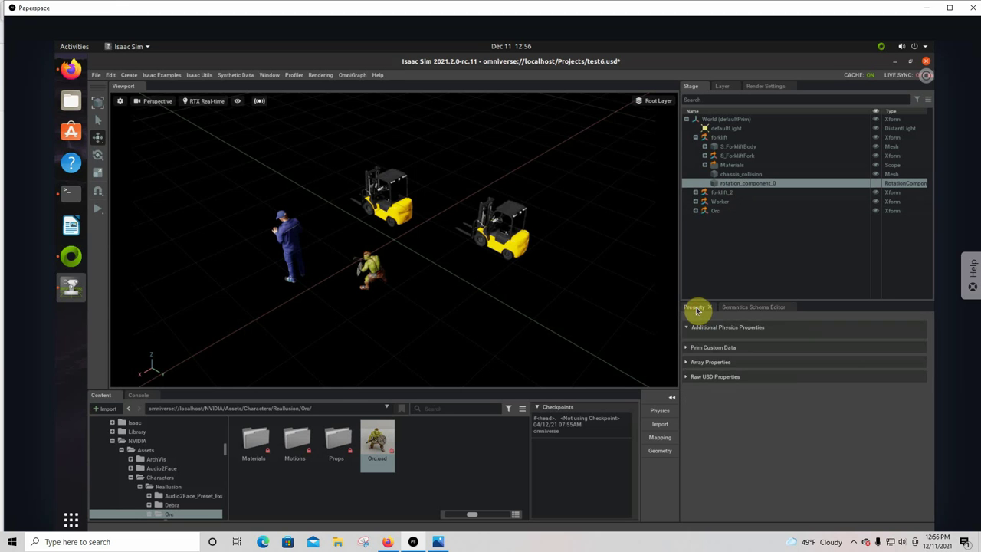
left_click(805, 298)
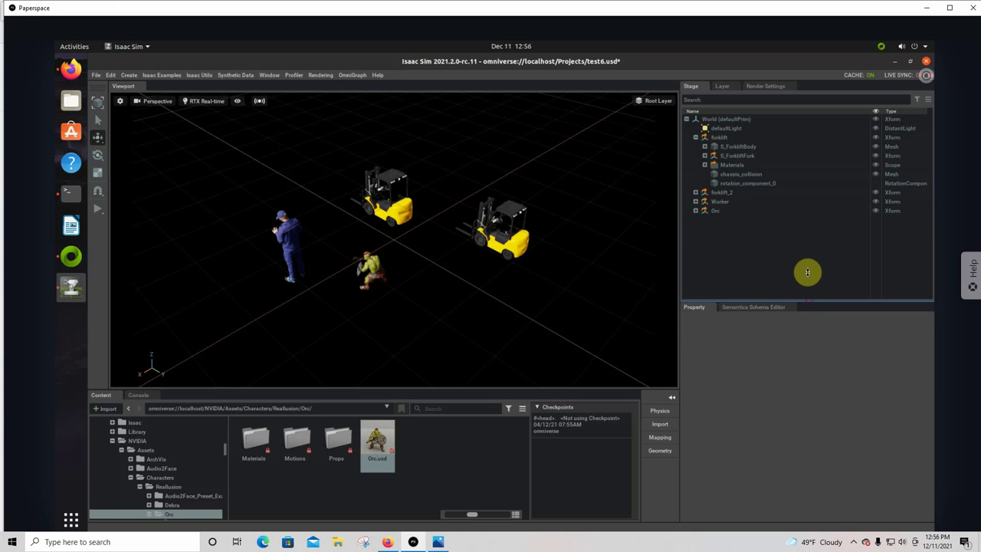
left_click_drag(807, 272, 805, 256)
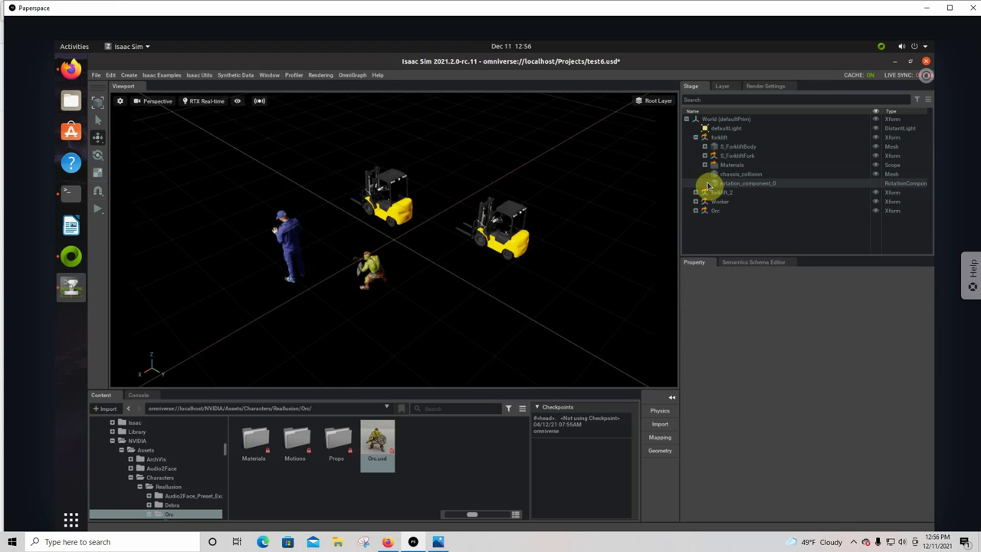
left_click(735, 186)
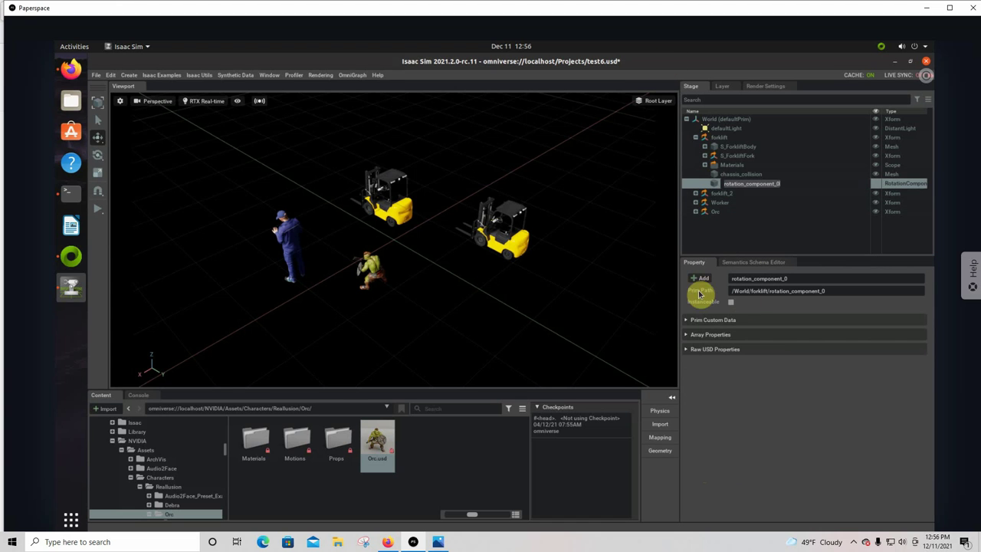
Step: Set the rotation component's X and Y ranges to 0–0 and its Z range to 0–180
left_click(686, 351)
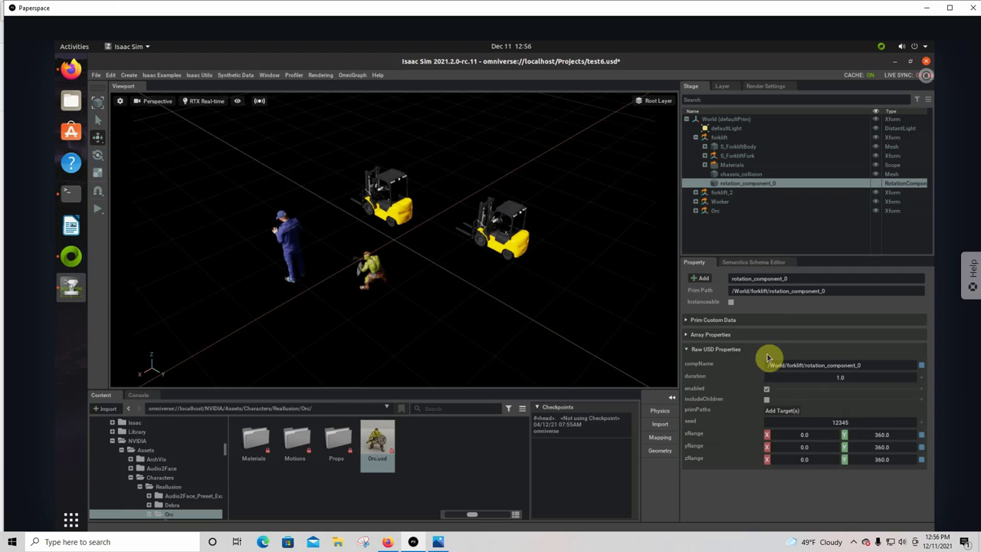
left_click(922, 448)
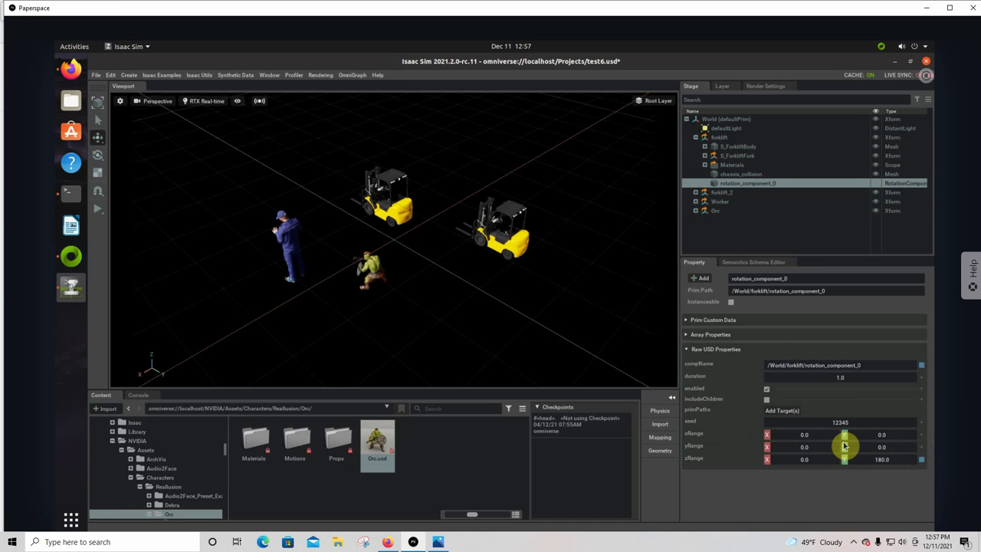
Step: Add the first forklift's prim, /World/forklift, as a target path of its rotation component
left_click(763, 421)
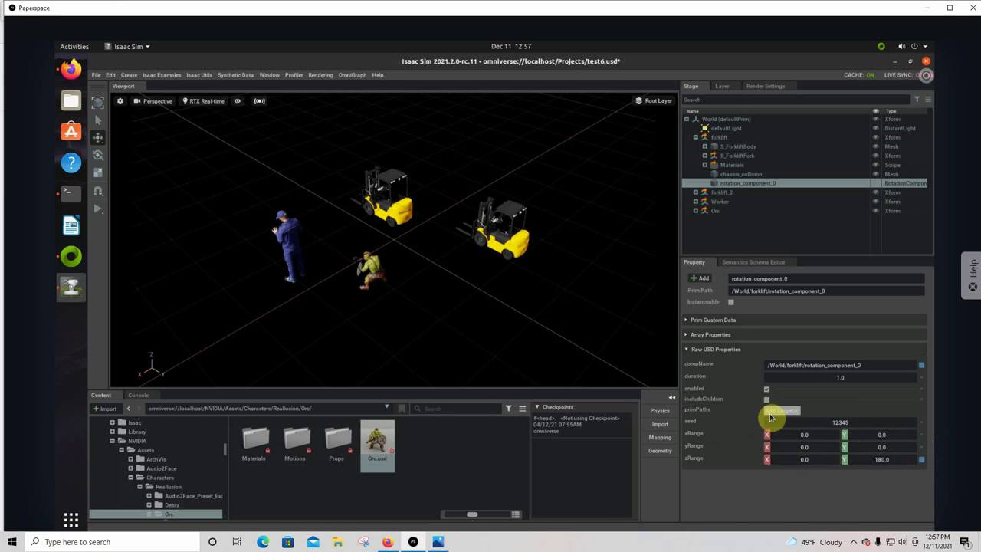
left_click(774, 412)
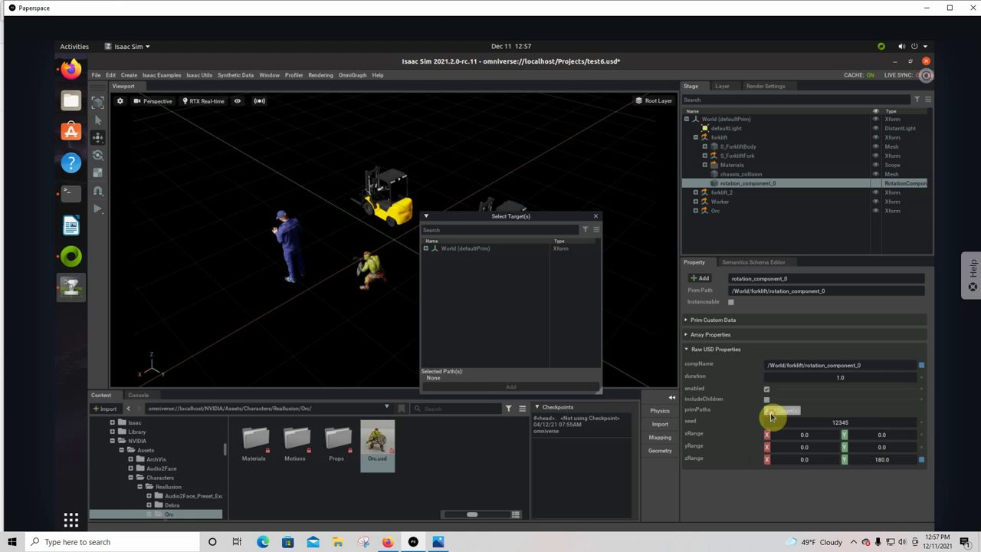
left_click(427, 252)
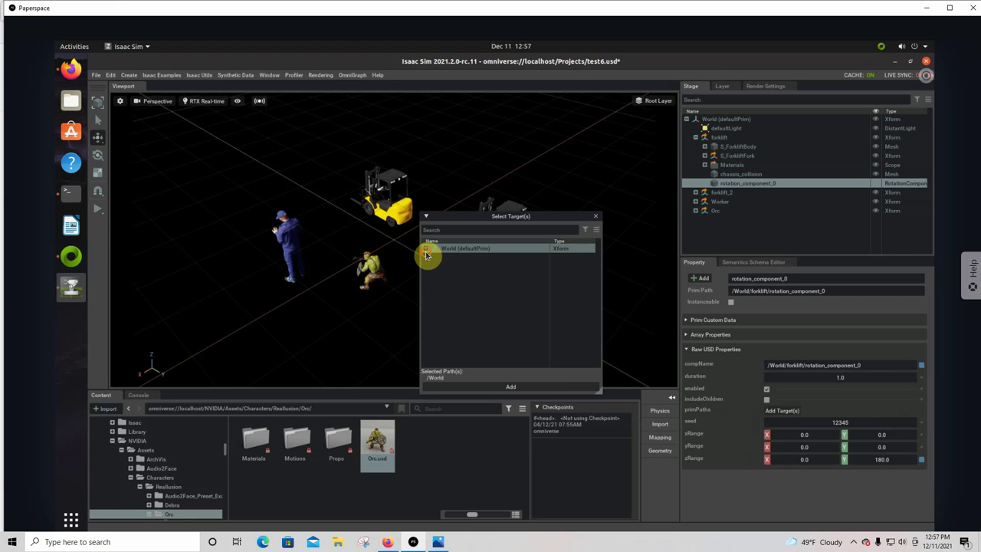
left_click(426, 249)
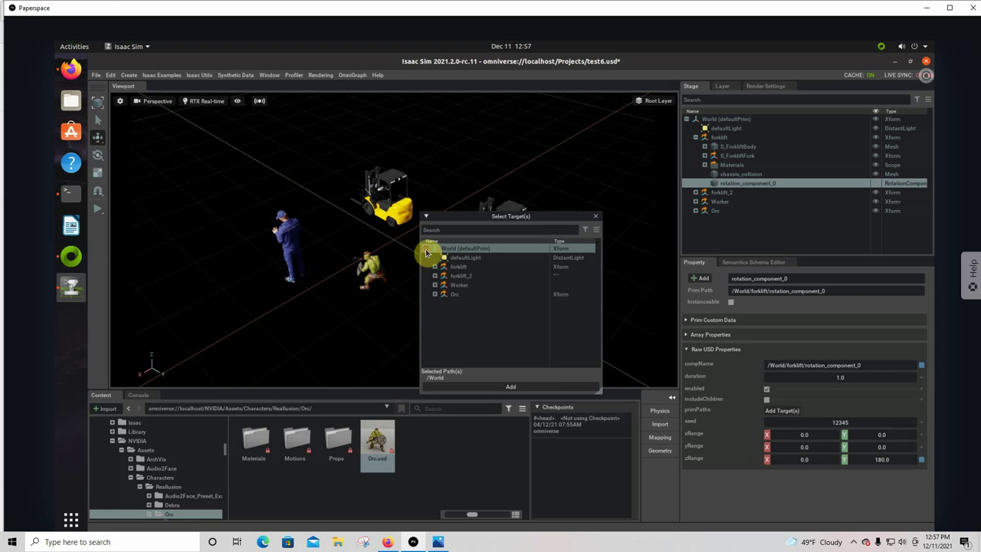
left_click(426, 249)
left_click(427, 249)
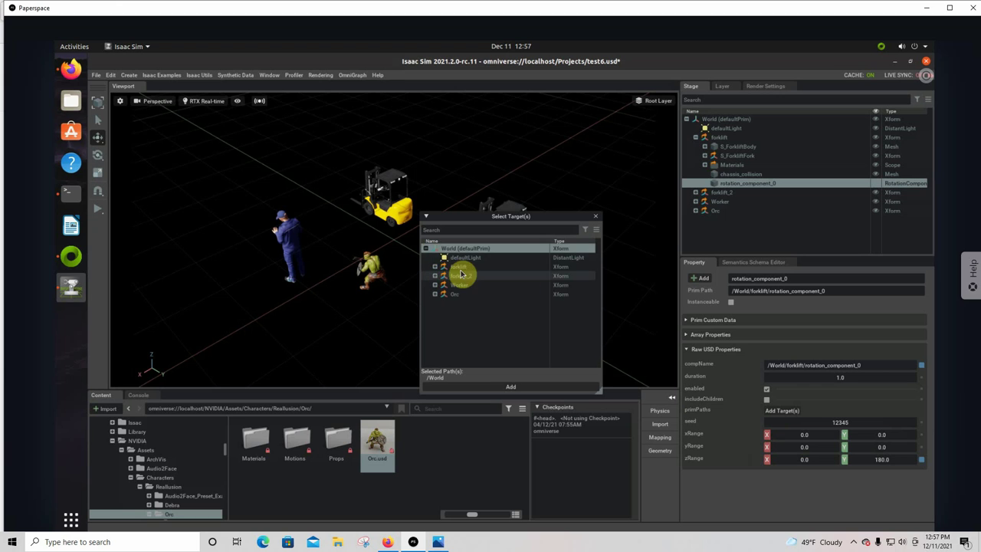
left_click(459, 268)
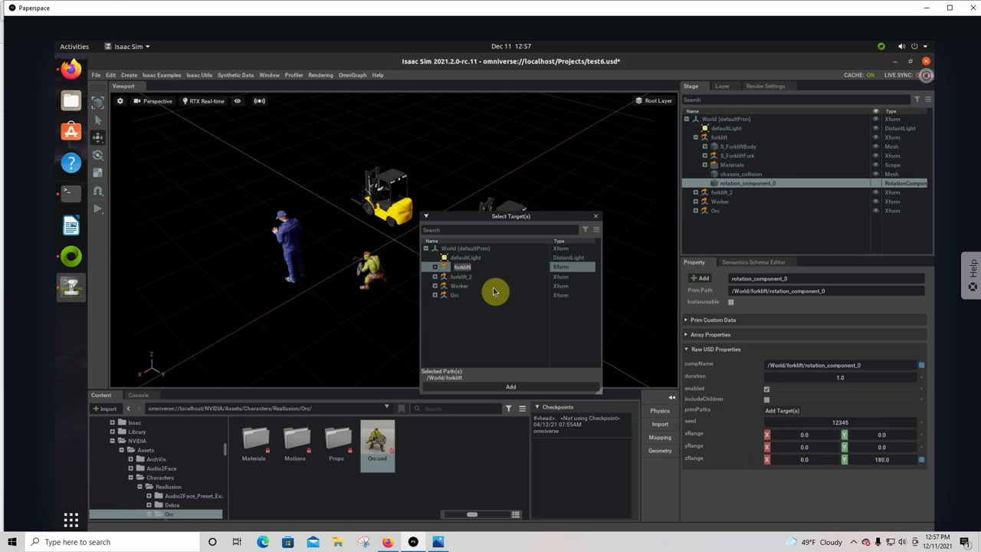
left_click(502, 389)
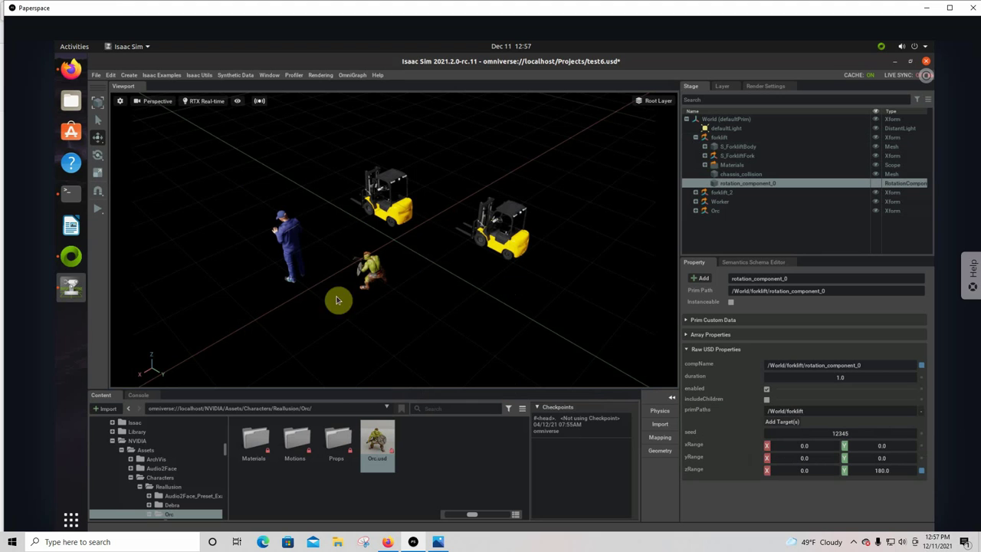
Step: Add the Orc prim, /World/Orc, as a second target path of the first forklift's rotation component
left_click(375, 282)
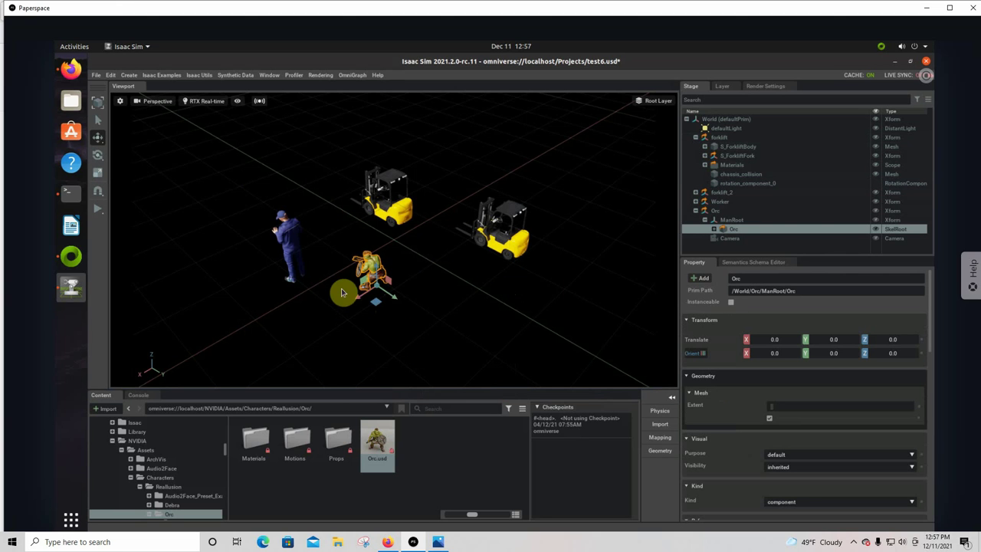
left_click(737, 184)
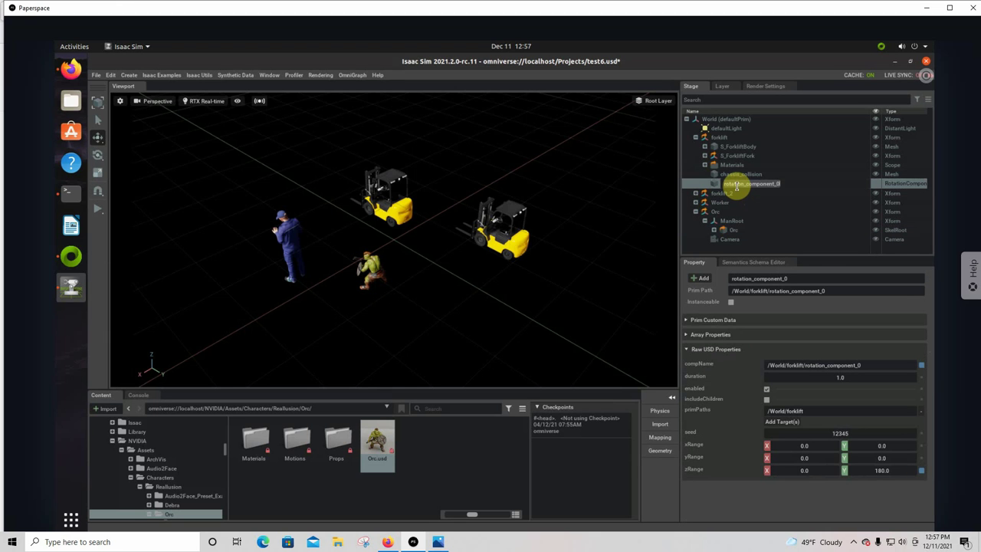
left_click(789, 423)
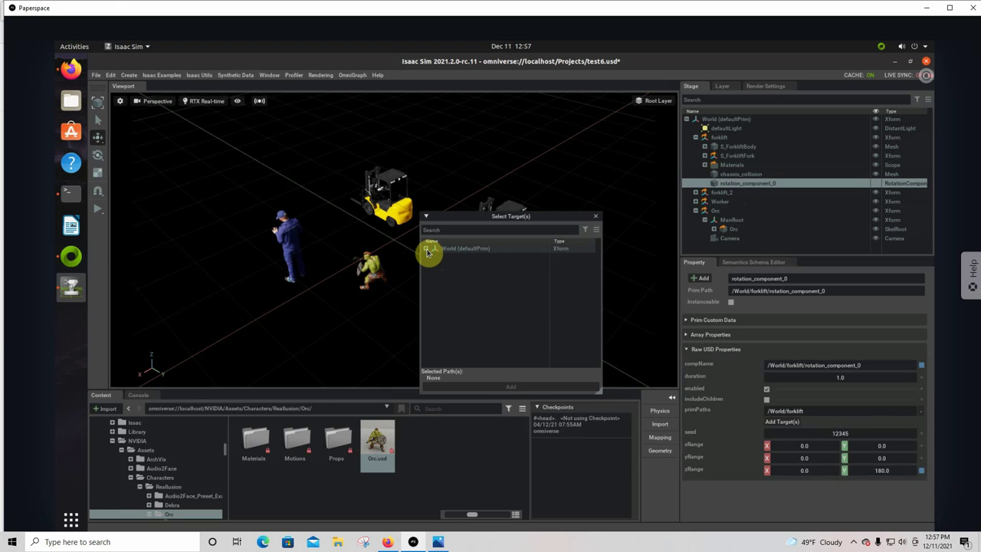
left_click(426, 249)
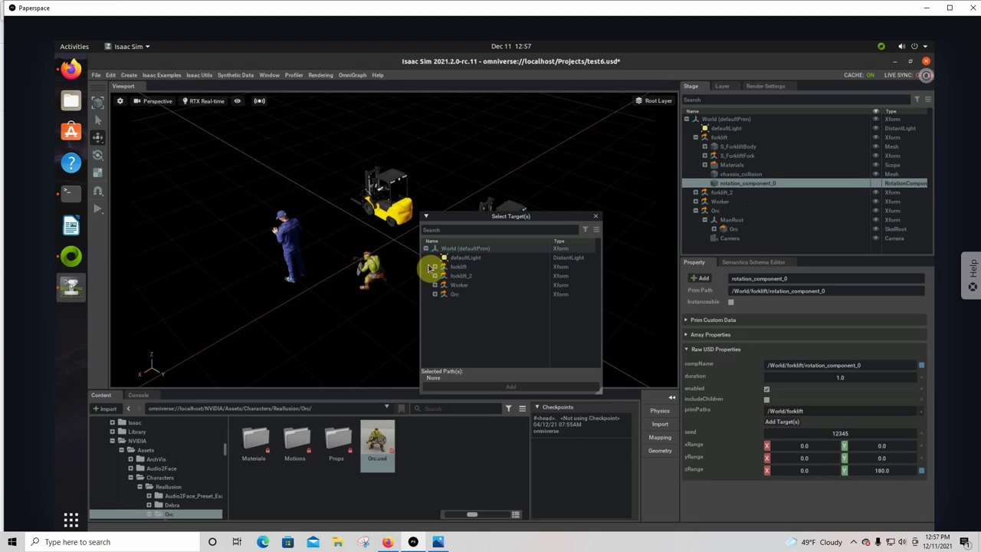
left_click(454, 295)
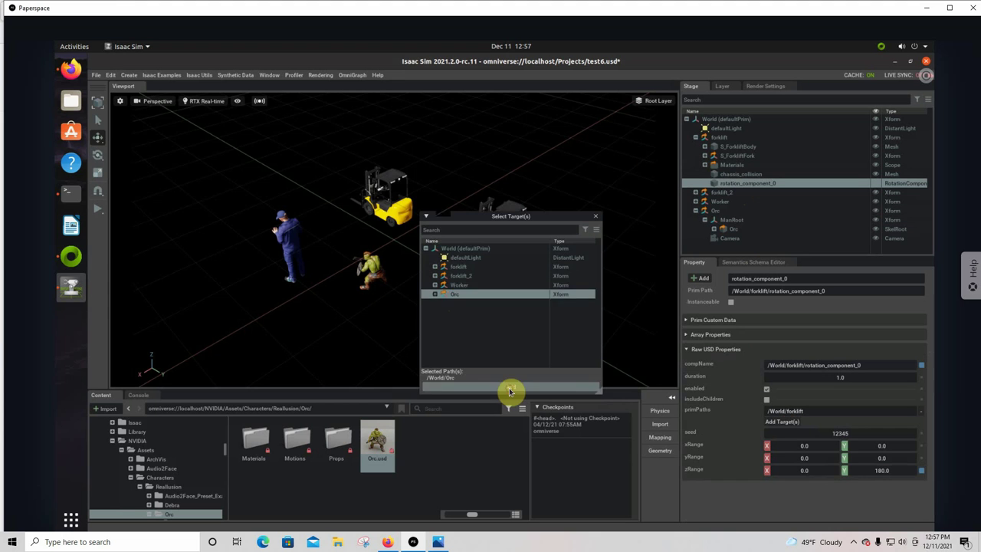
left_click(509, 387)
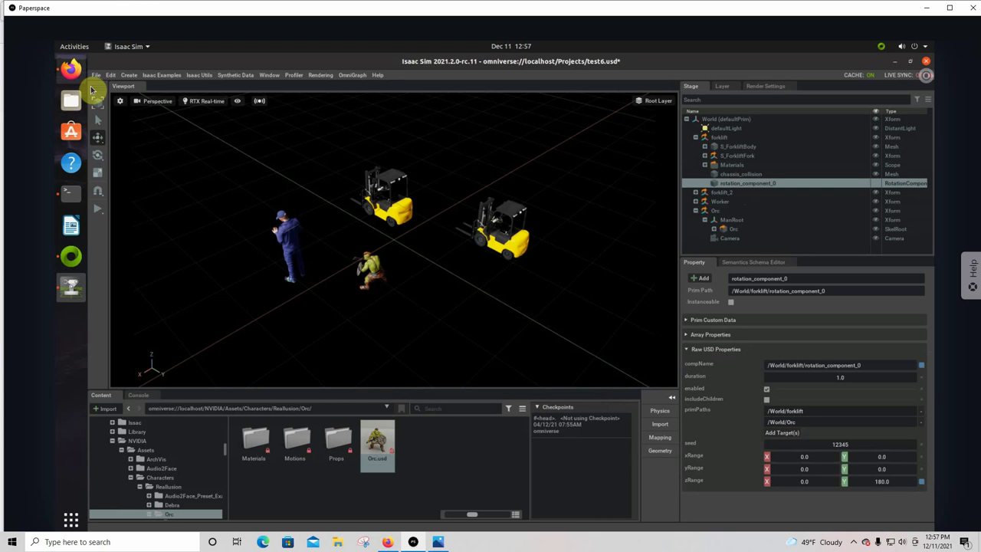
Step: Save the stage, then play and pause the simulation to check the rotation randomization of the forklift and Orc
left_click(95, 75)
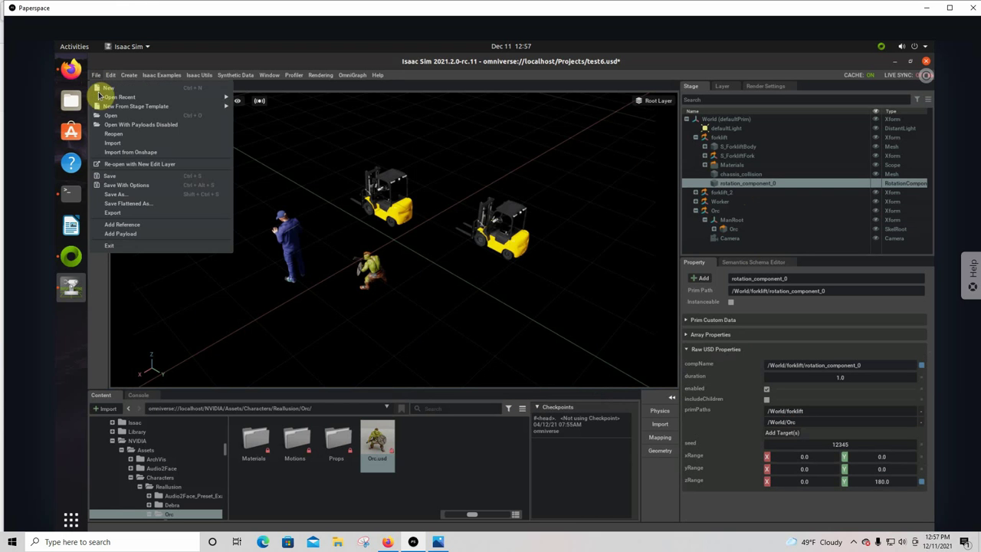
left_click(111, 180)
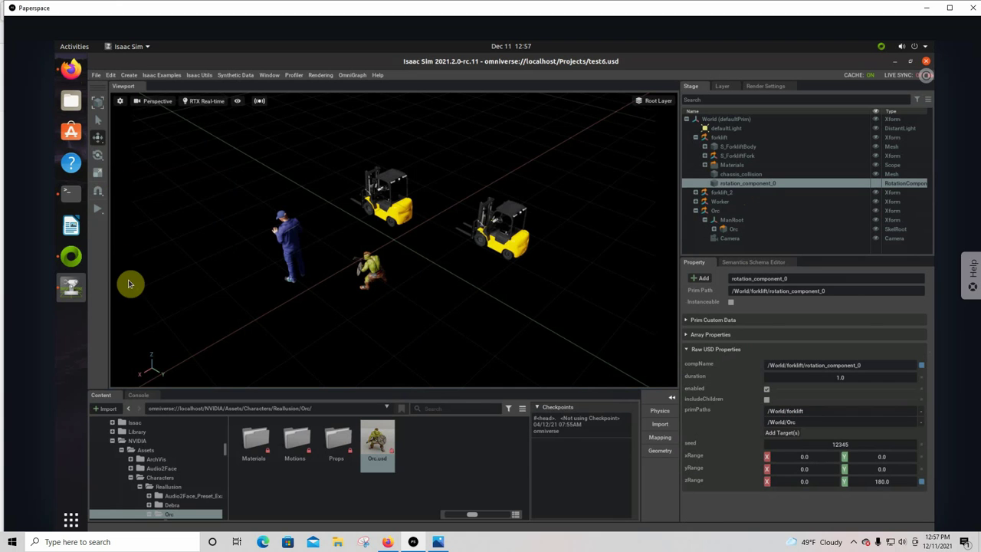
left_click(98, 210)
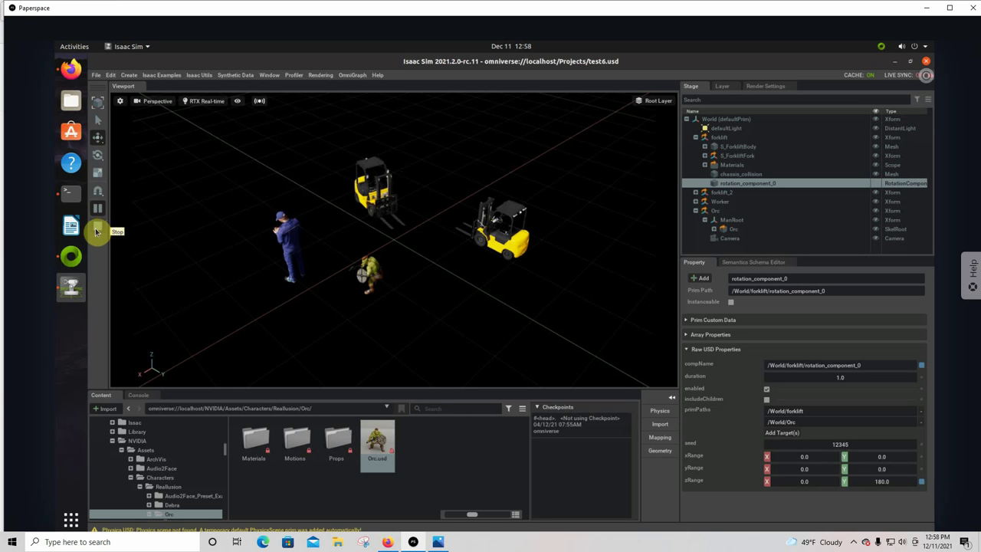
mouse_move(385, 364)
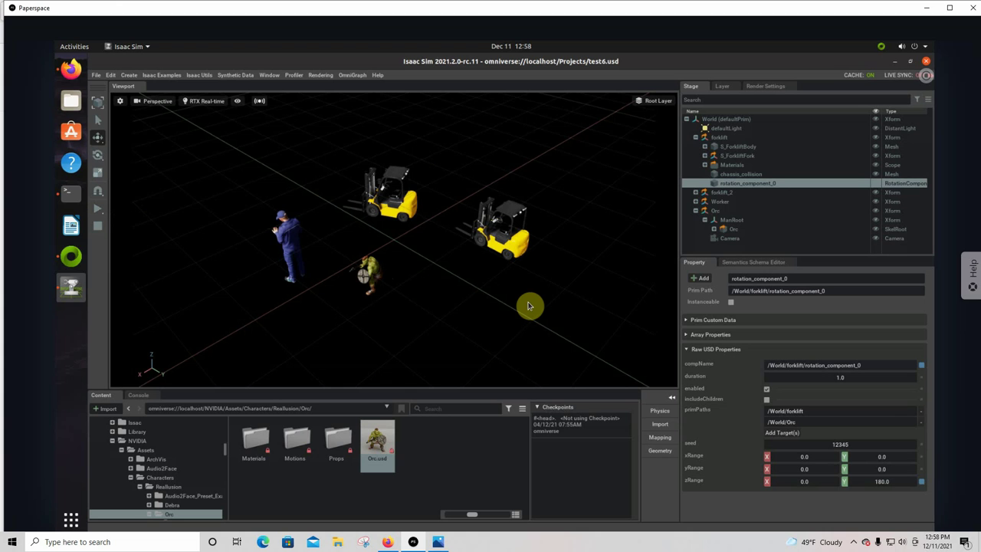
Step: Add a domain randomization Scale component to the second forklift and expand forklift_2 in the stage hierarchy
left_click(511, 239)
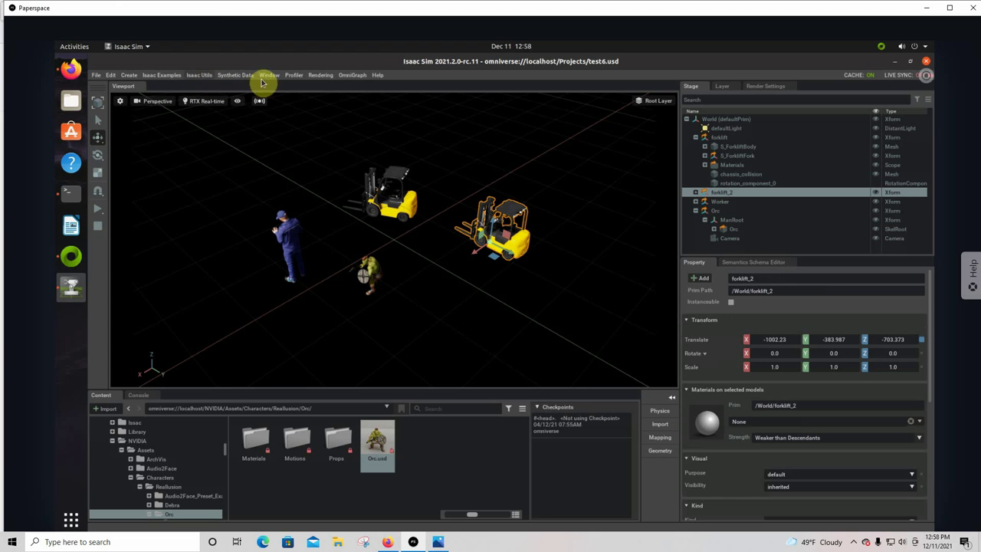
left_click(234, 75)
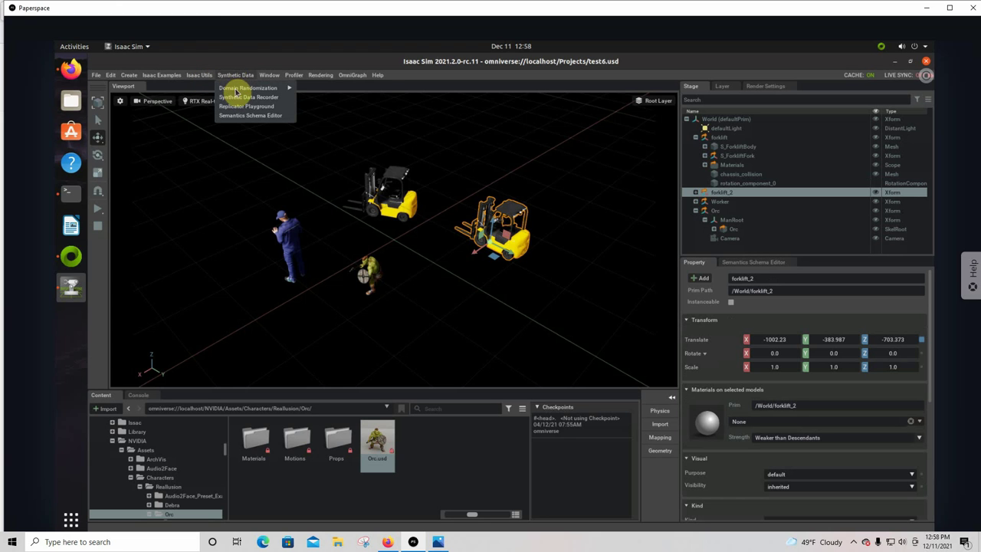
mouse_move(253, 87)
mouse_move(317, 90)
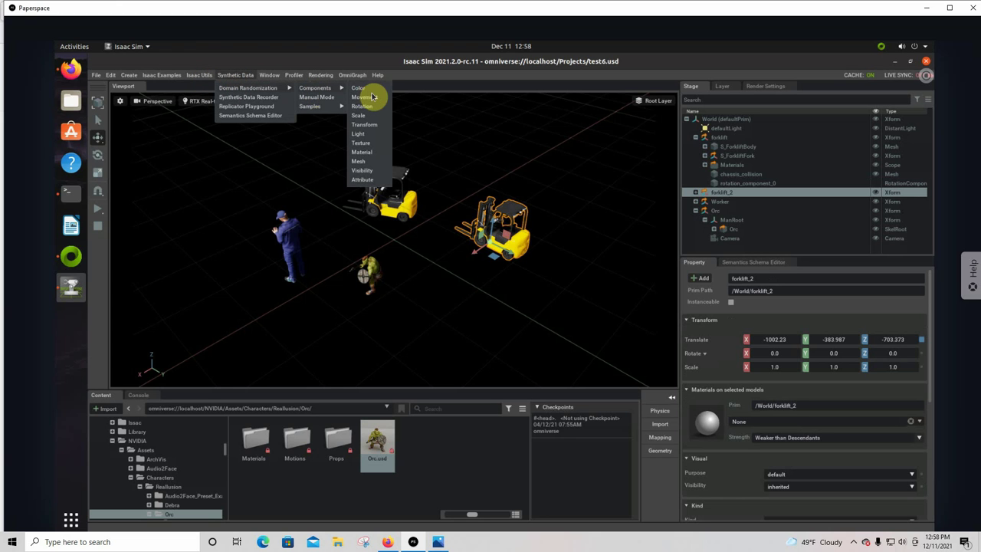
left_click(361, 116)
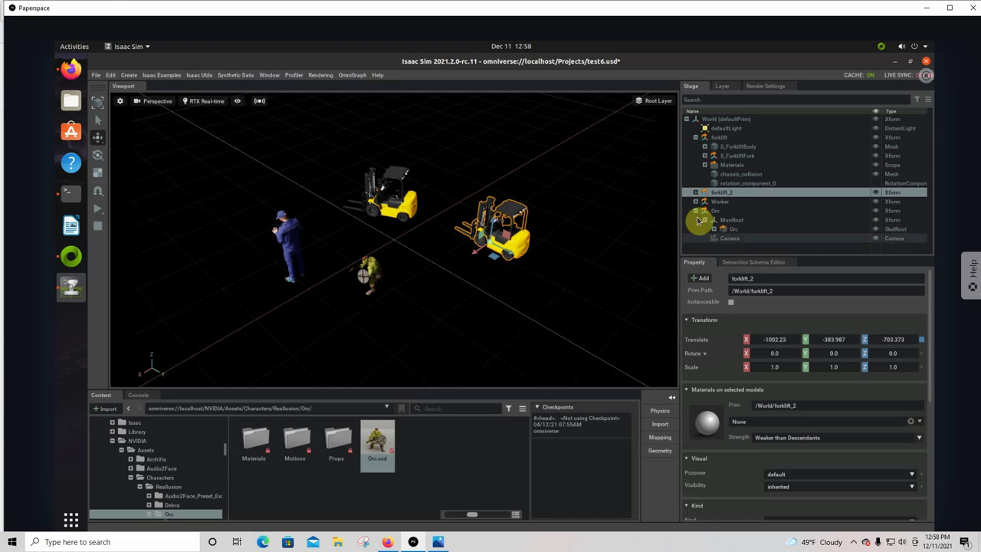
left_click(695, 193)
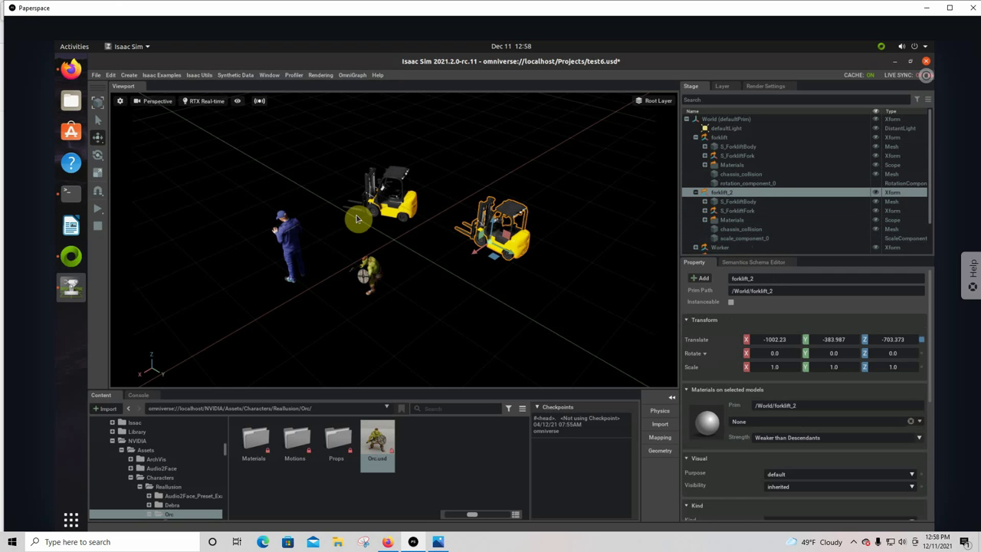
Step: Add /World/forklift_2 as the target path of the second forklift's scale component
left_click(750, 239)
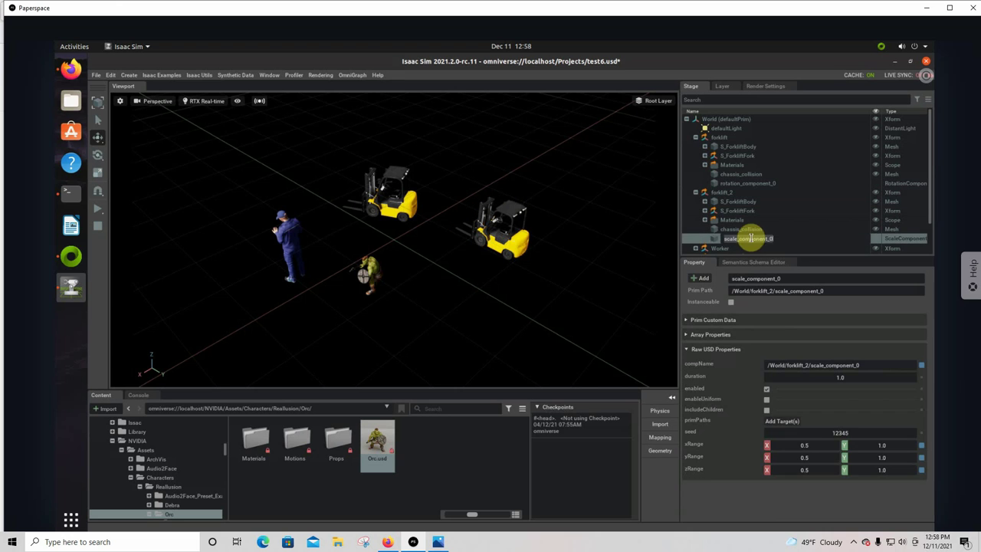
left_click(783, 420)
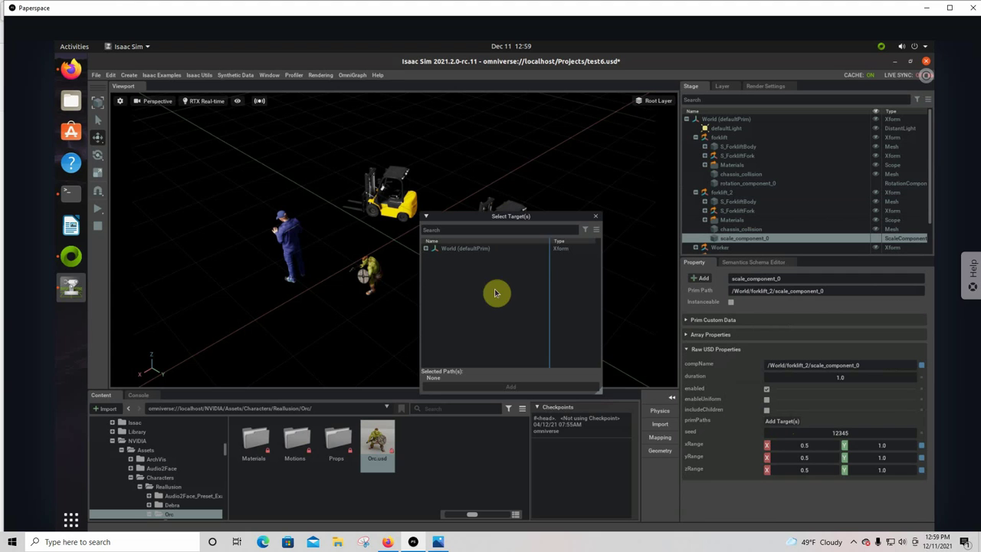
left_click(425, 249)
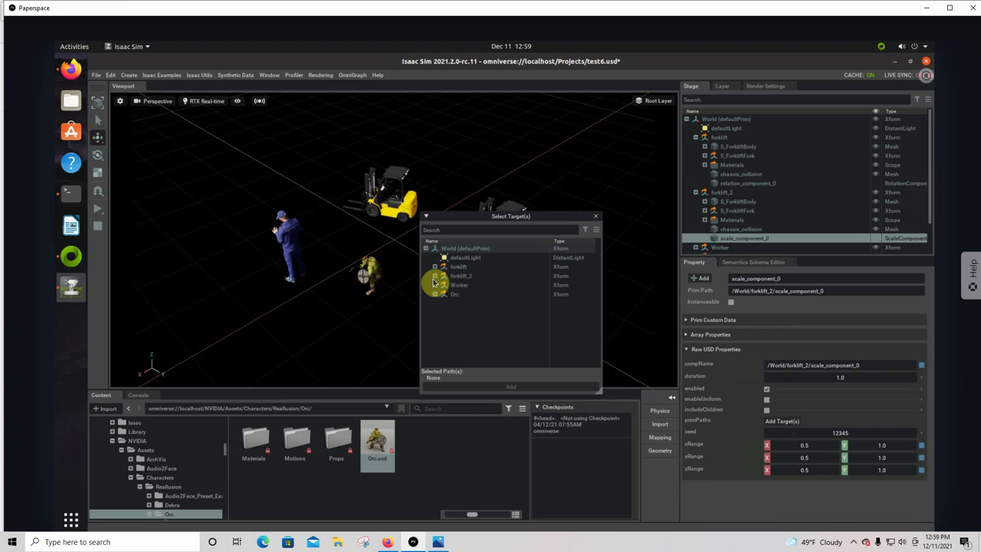
left_click(460, 276)
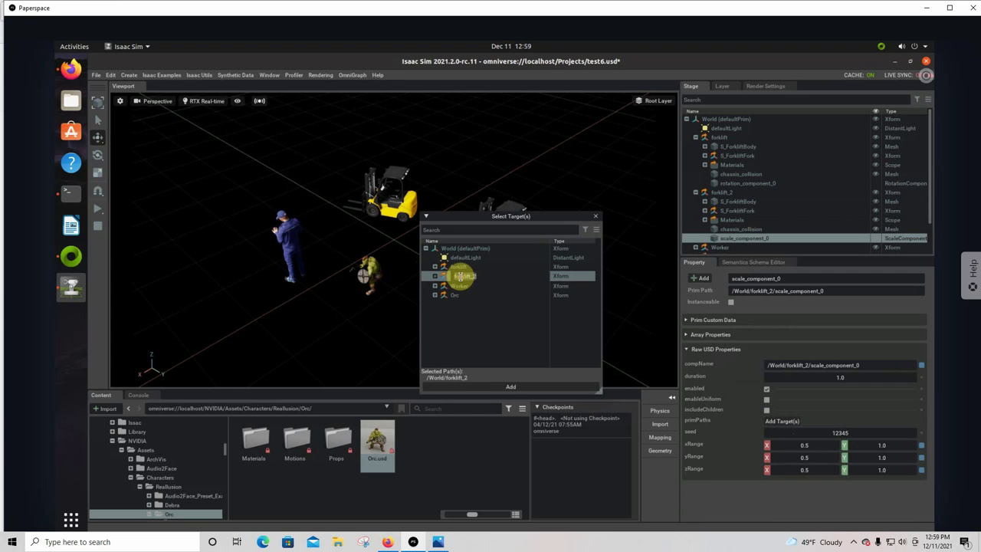
left_click(508, 388)
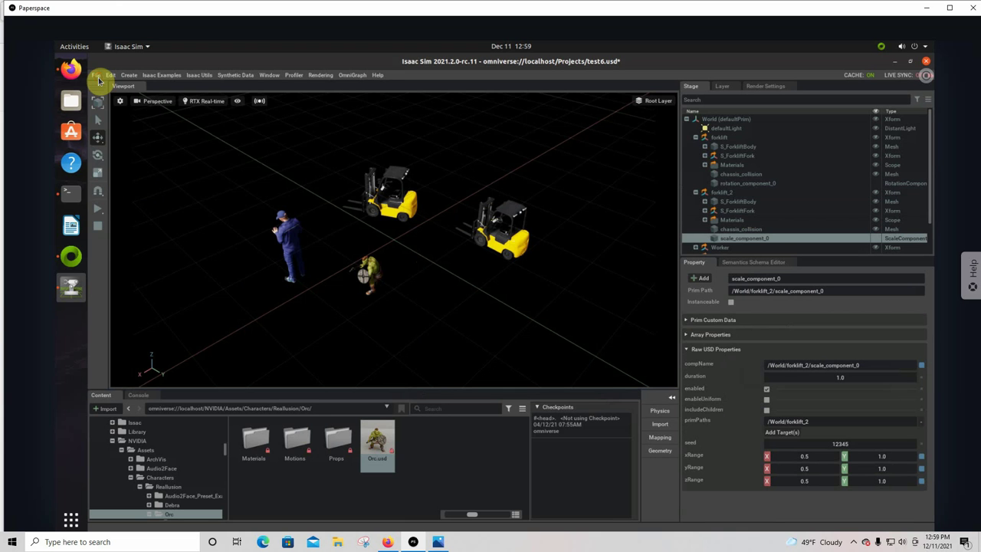
Step: Save the stage, then play and pause the simulation to check the second forklift's scale randomization alongside the rotations
left_click(96, 75)
left_click(111, 179)
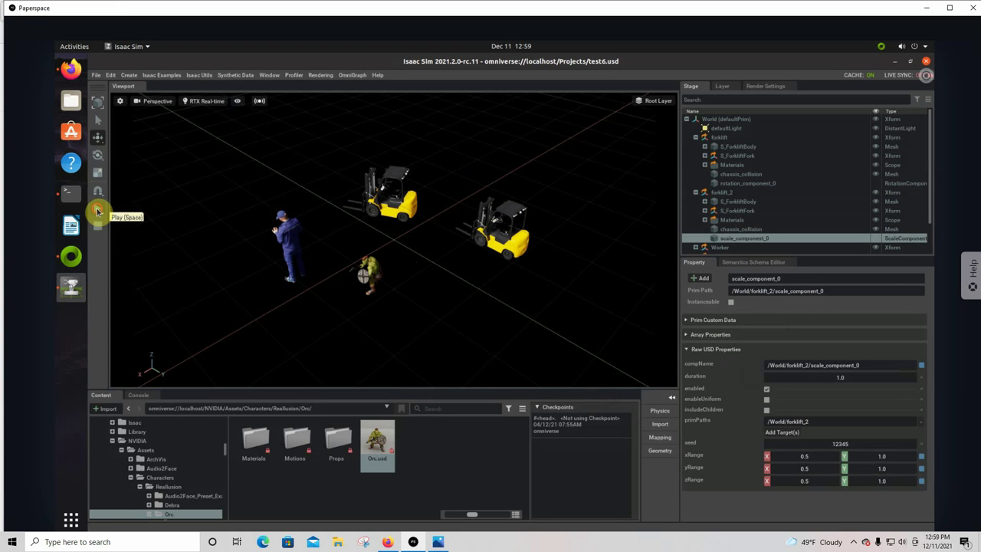
left_click(98, 209)
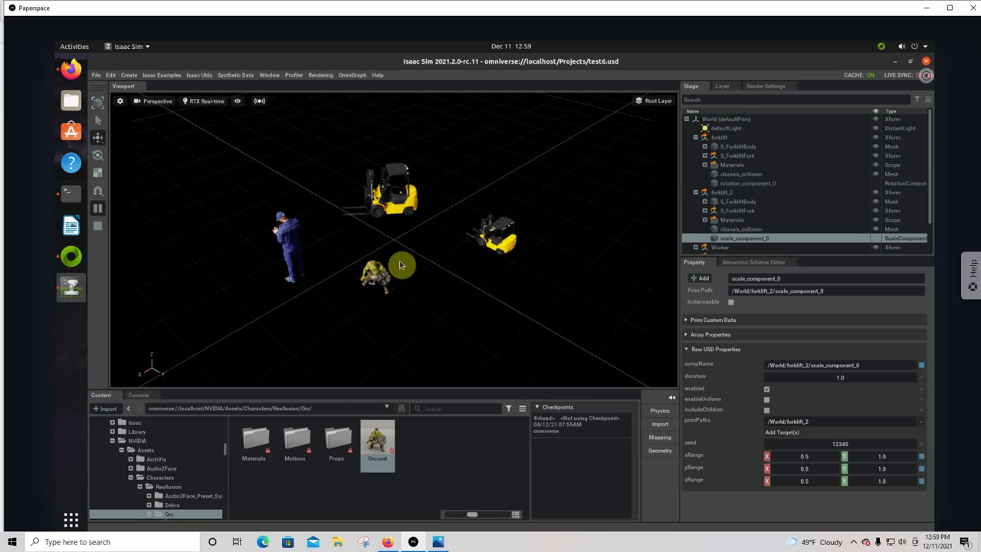
left_click(100, 211)
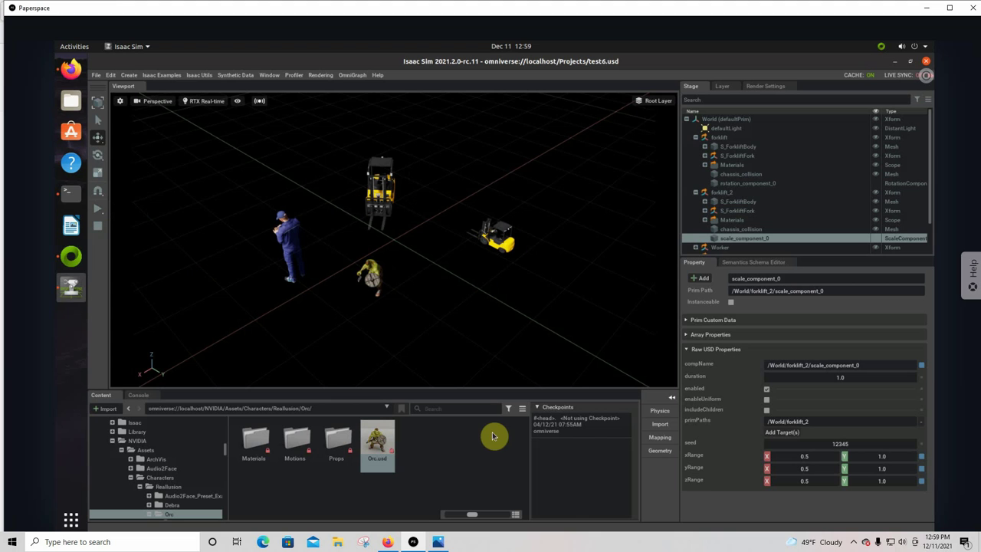
mouse_move(401, 305)
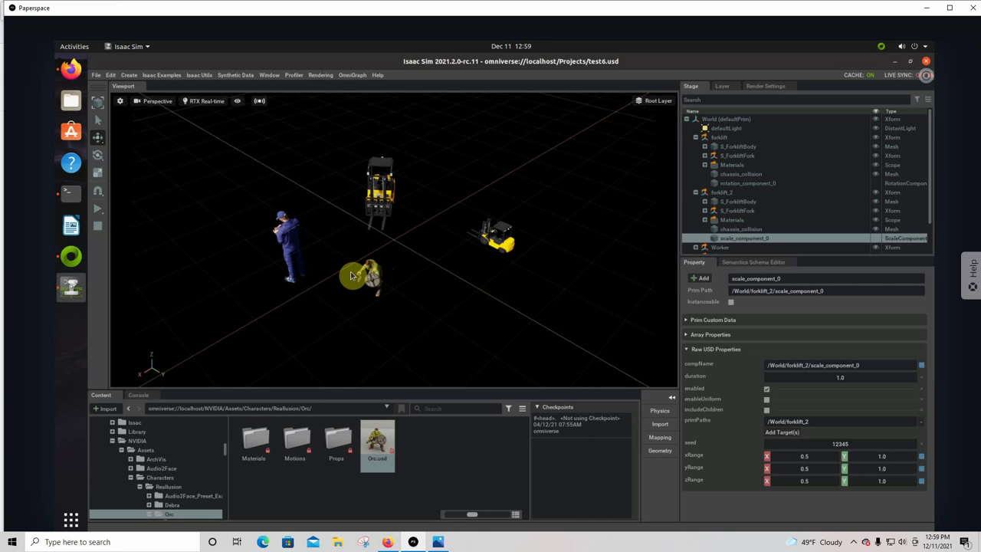
Step: Add /World/Worker as a further target path of the first forklift's rotation component
left_click(750, 184)
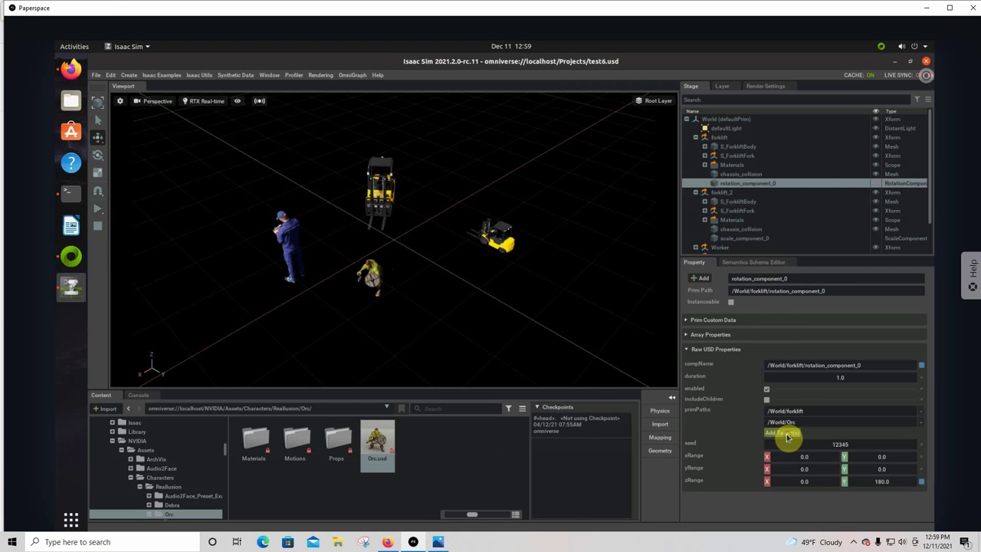
left_click(786, 437)
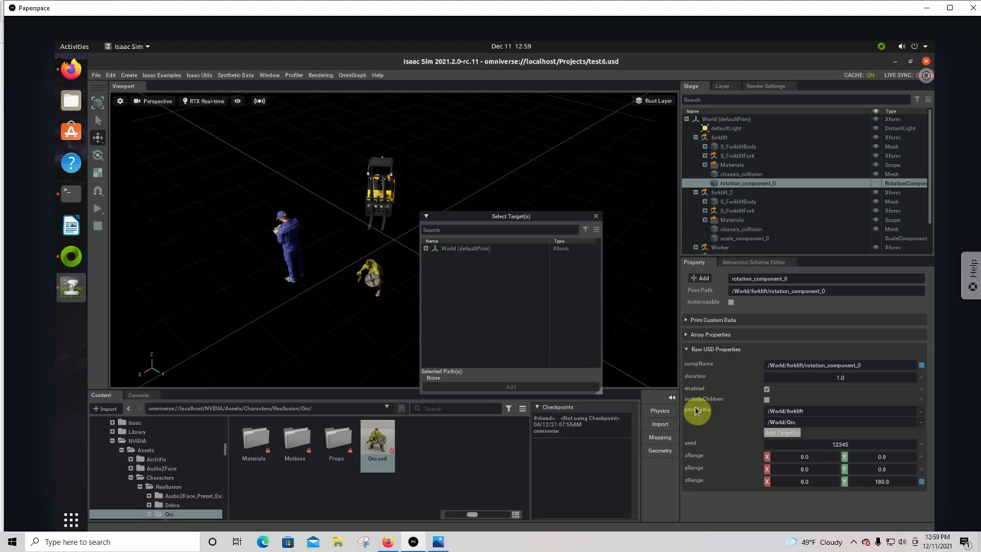
left_click(427, 251)
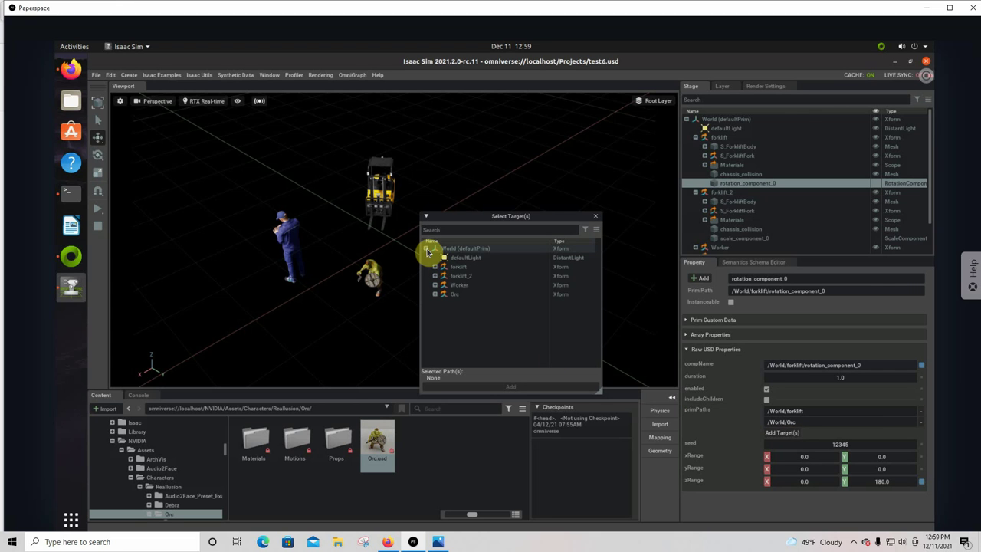
left_click(458, 285)
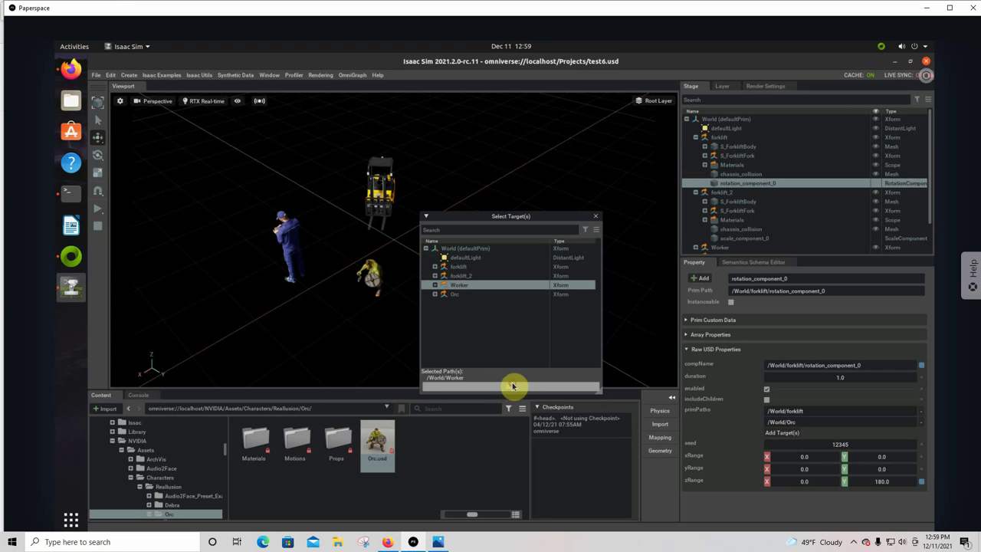
left_click(512, 385)
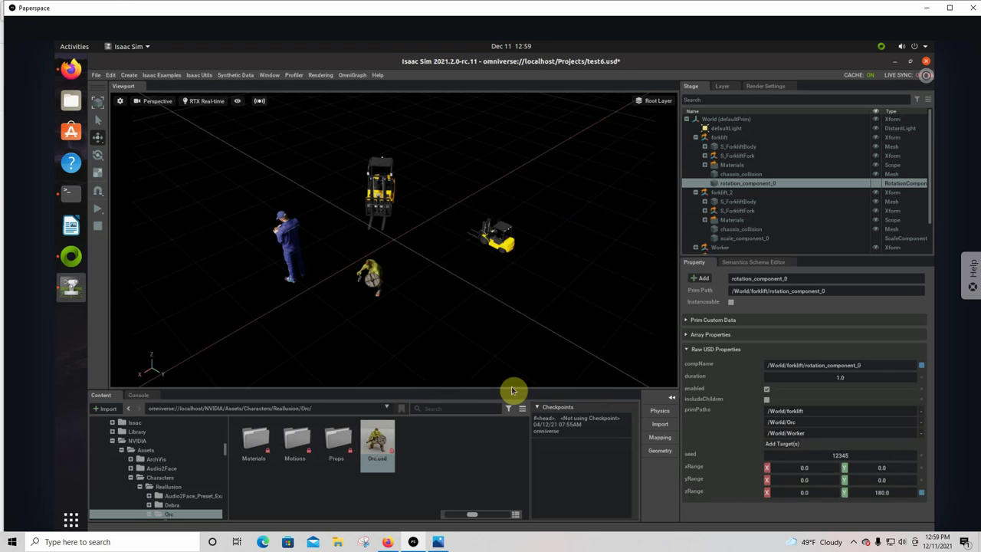
Step: Add a domain randomization Color component to the Orc character and expand its Orc prim in the stage hierarchy
left_click(370, 272)
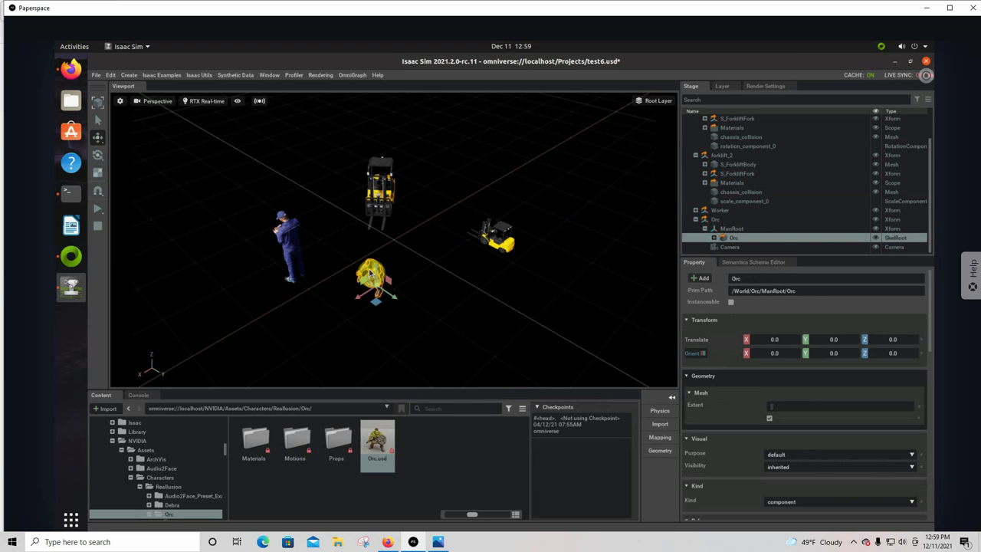
left_click(227, 78)
mouse_move(253, 88)
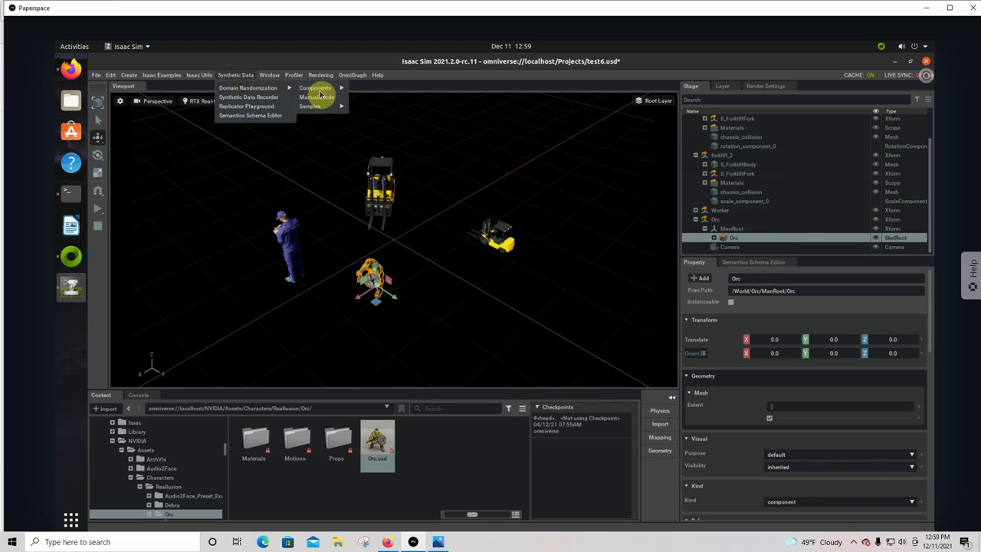
mouse_move(320, 89)
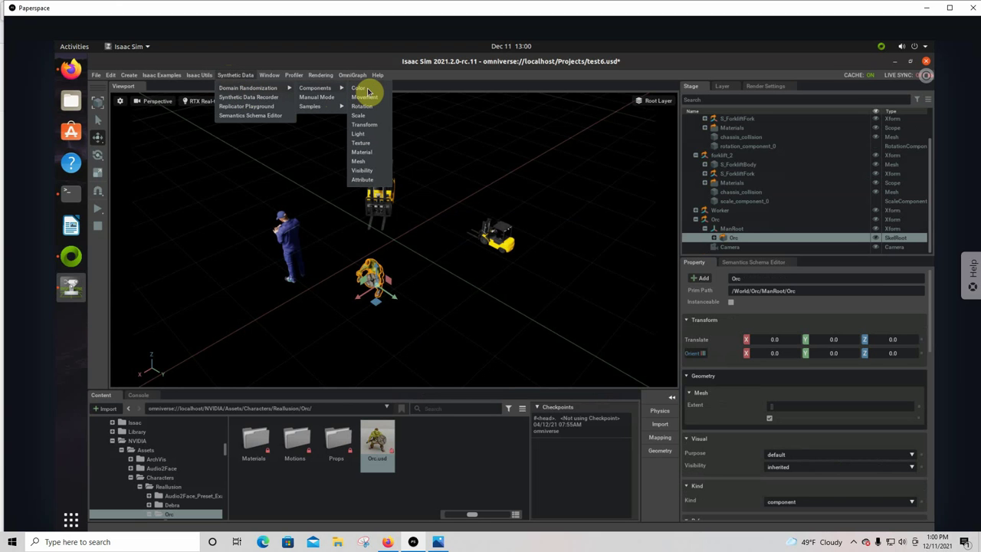
left_click(366, 90)
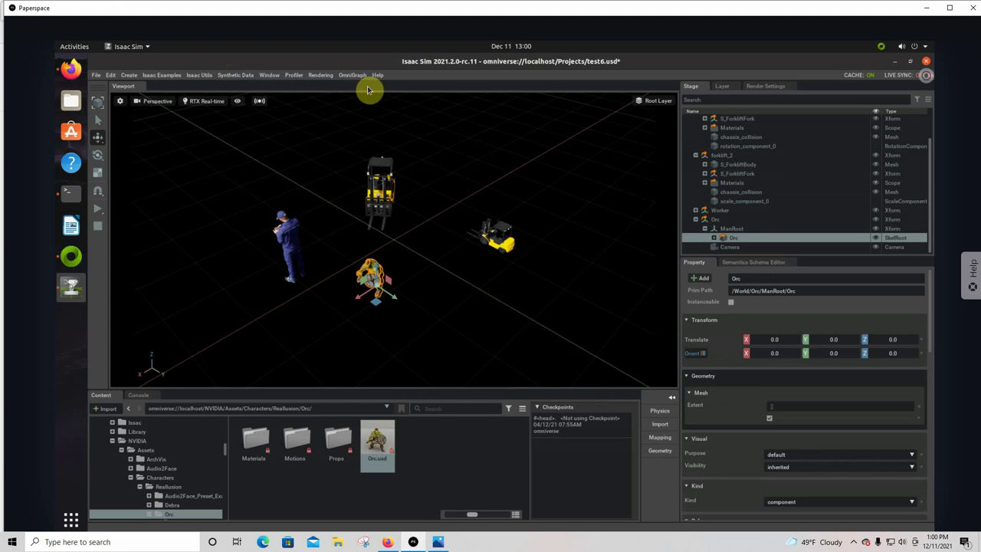
left_click(714, 238)
scroll(768, 249, "down", 3)
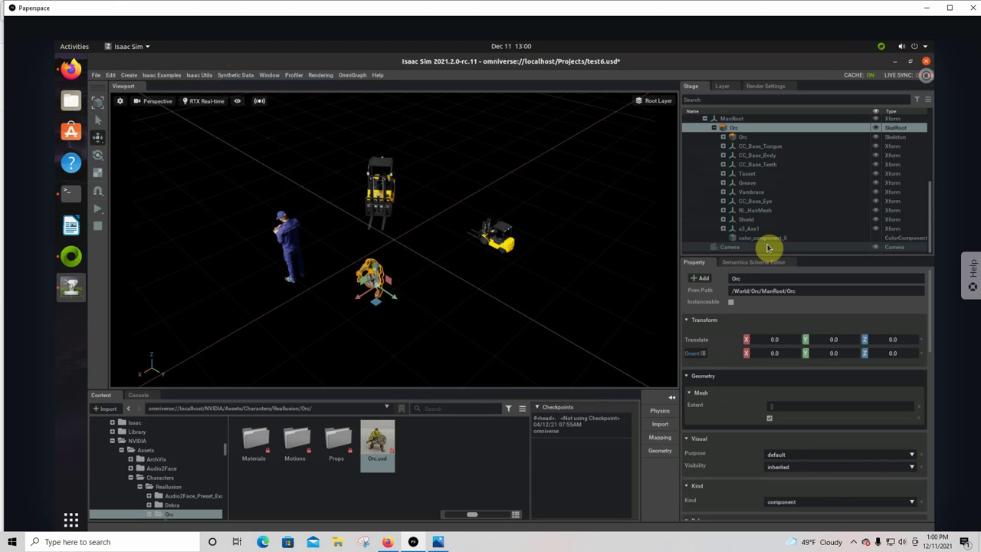
Step: Add /World/Orc as the target path of the Orc's color component
left_click(747, 240)
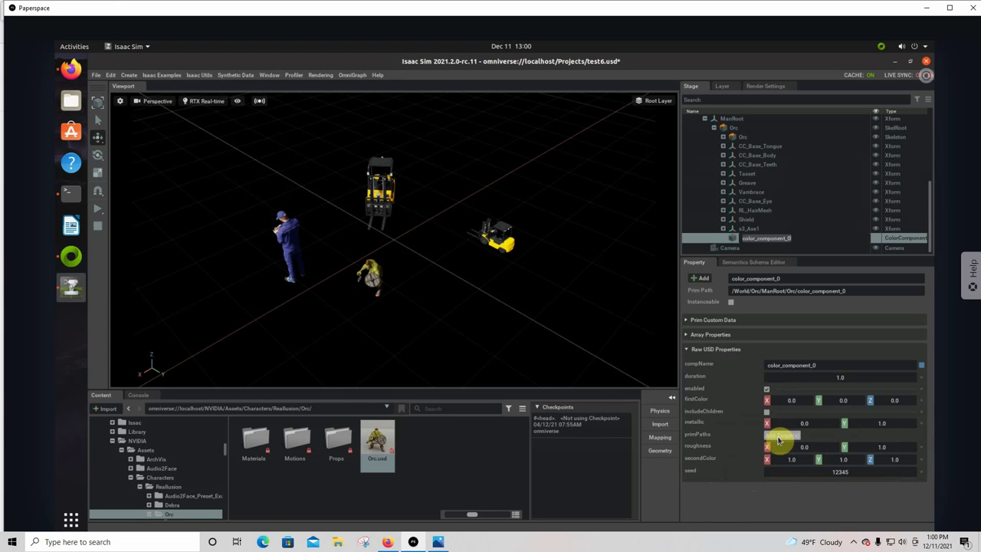
left_click(778, 437)
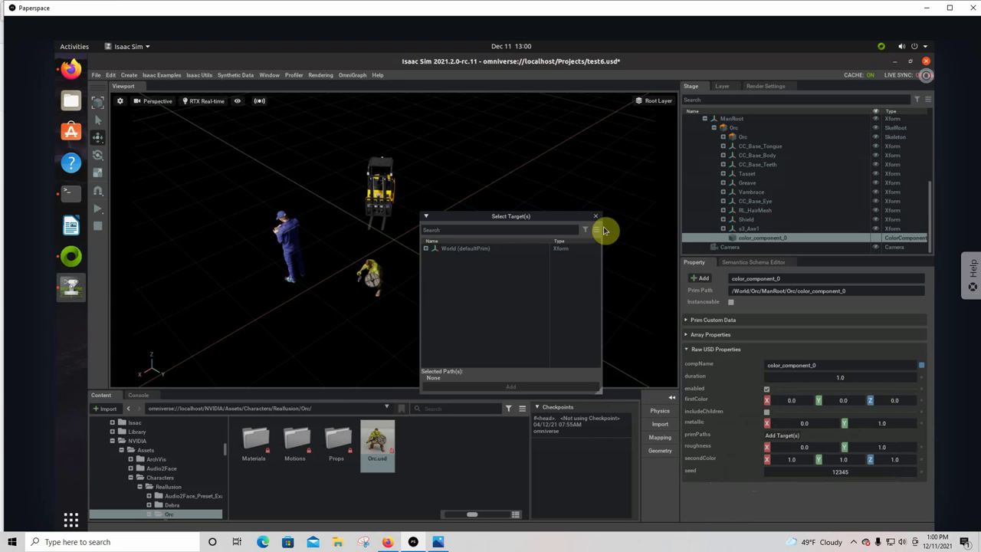
left_click(426, 249)
left_click(452, 294)
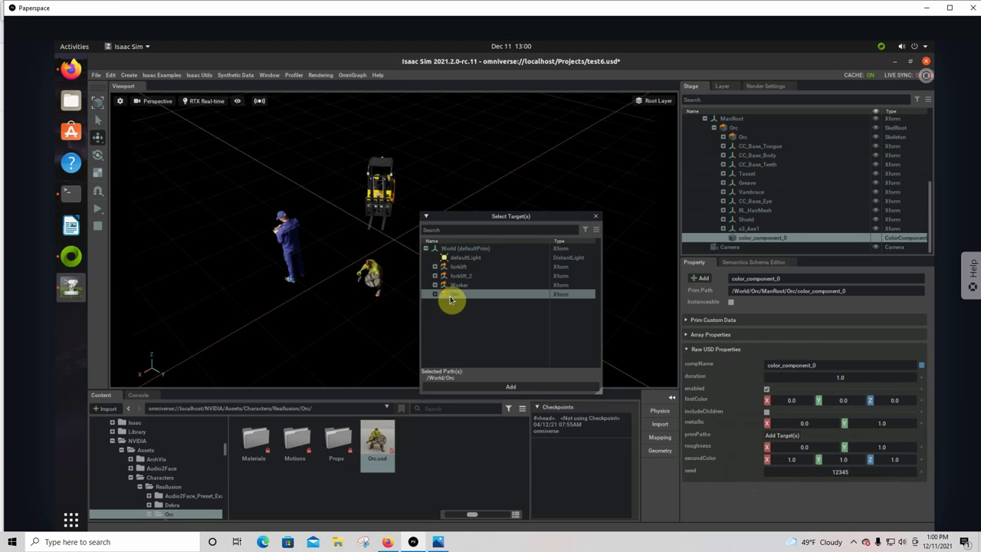
left_click(511, 387)
mouse_move(489, 337)
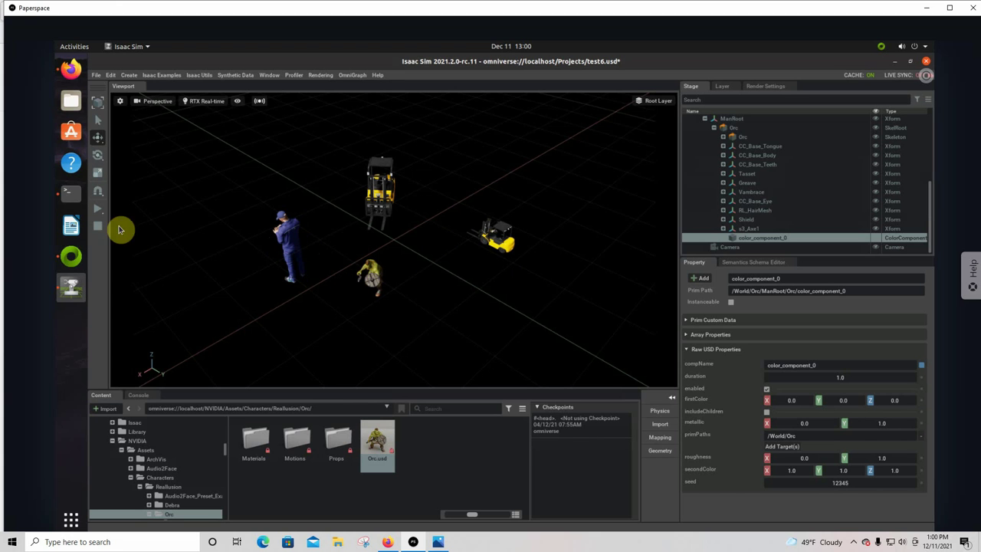
Step: Play and pause the simulation to check the Orc's color randomization and the Worker's rotation, and save the stage
left_click(96, 210)
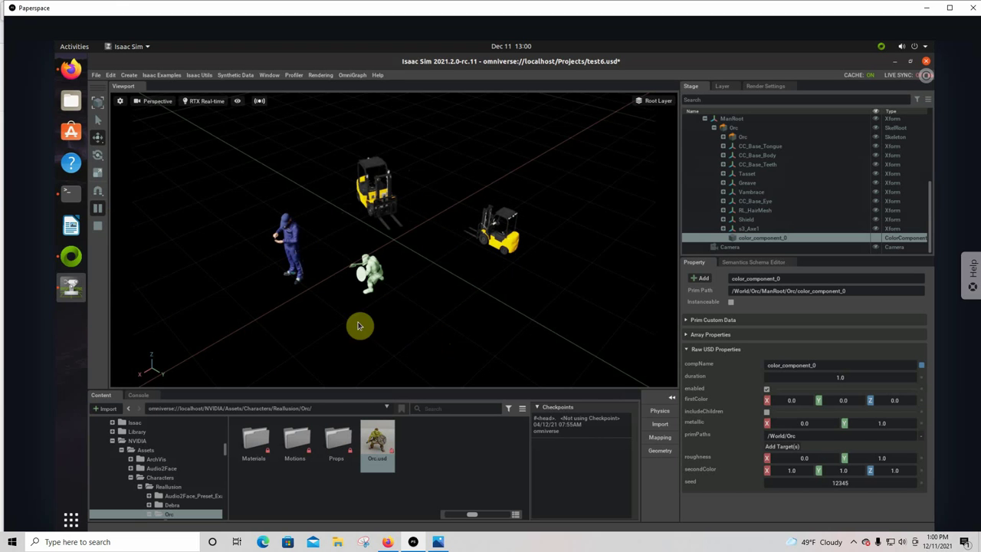
left_click(98, 208)
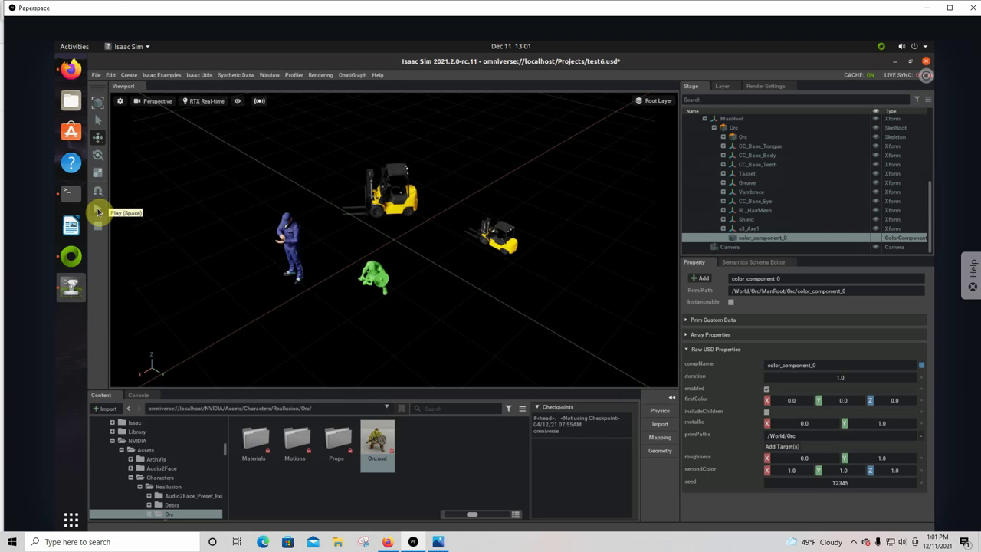
left_click(96, 75)
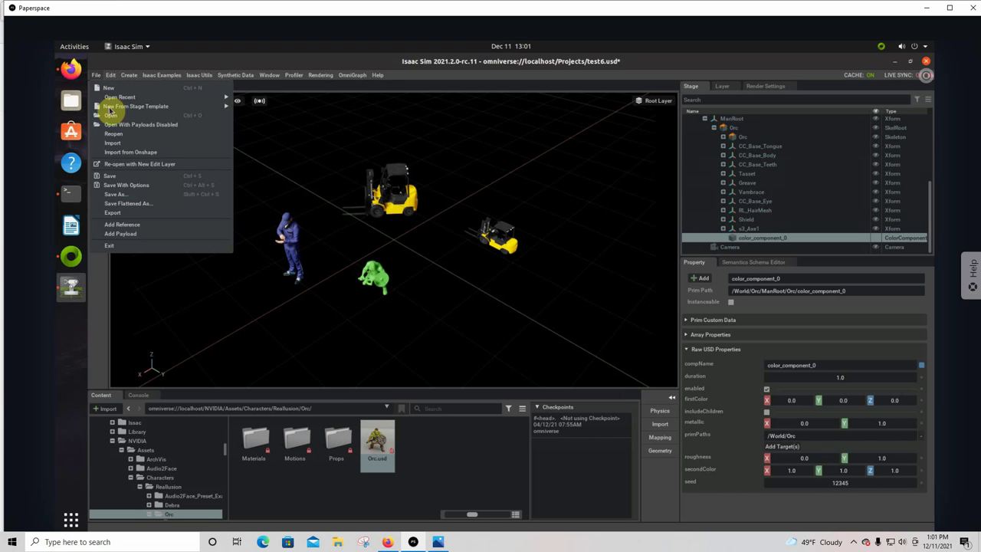
left_click(112, 176)
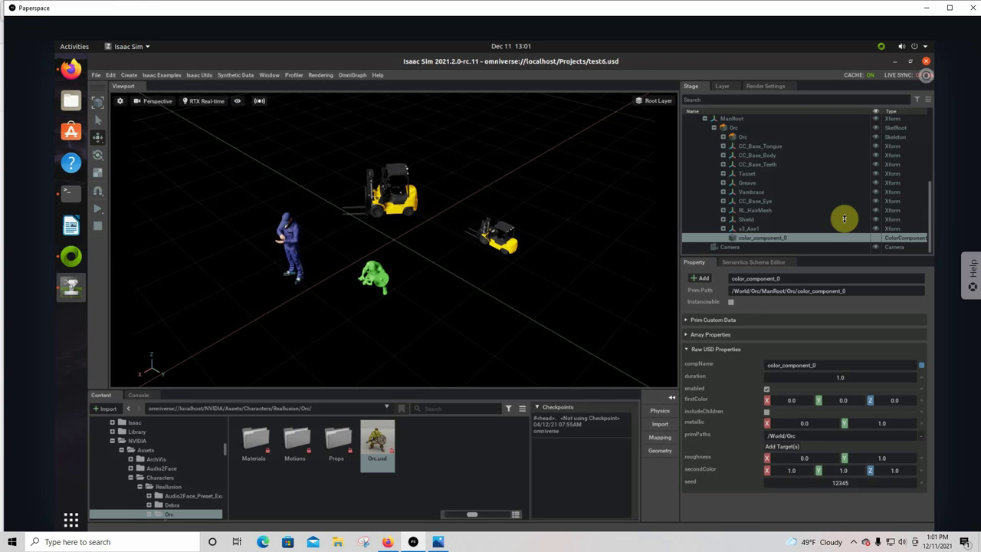
Step: Check the semantic class label on the Orc skeleton, look over the stage hierarchy, and save the stage again
left_click(746, 138)
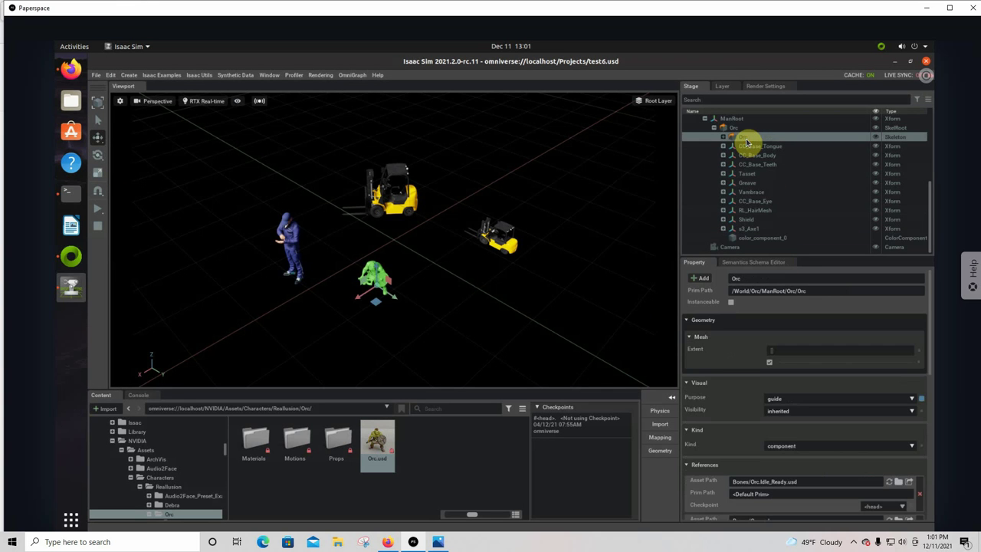
left_click(780, 262)
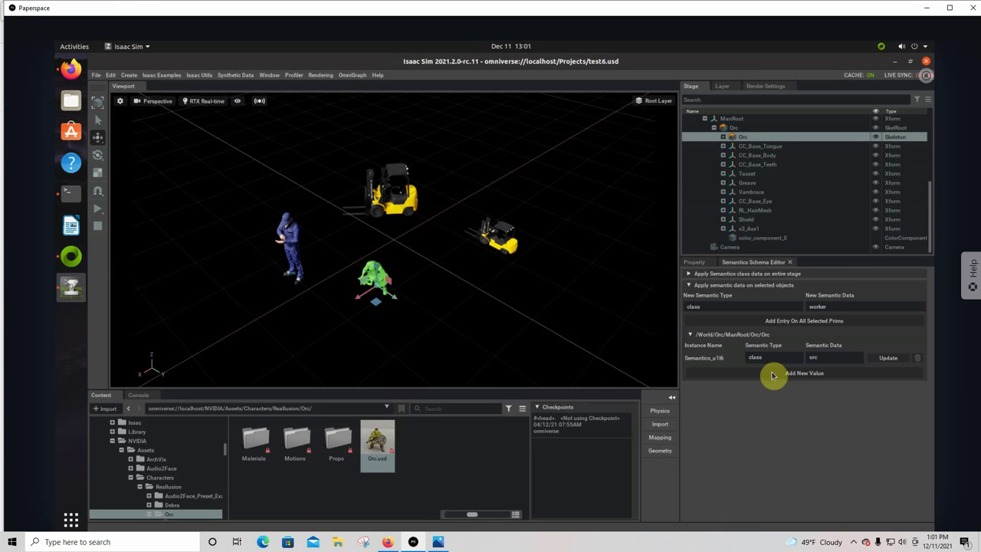
scroll(705, 161, "up", 3)
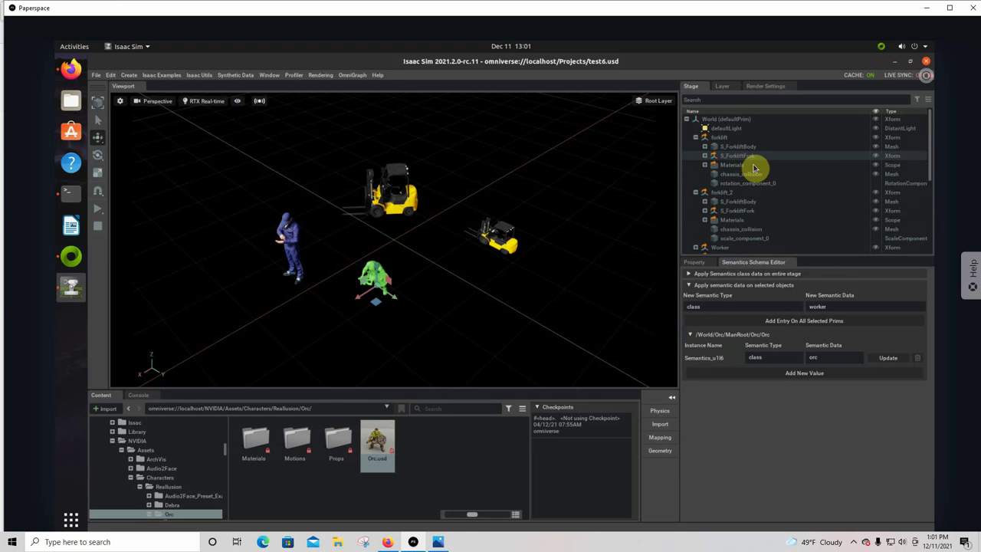
scroll(750, 184, "down", 3)
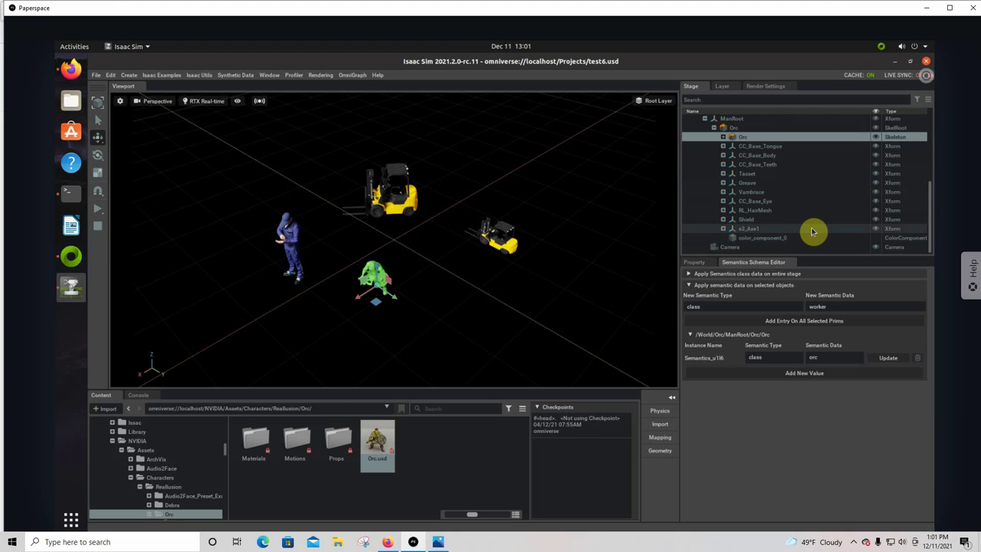
scroll(797, 222, "up", 1)
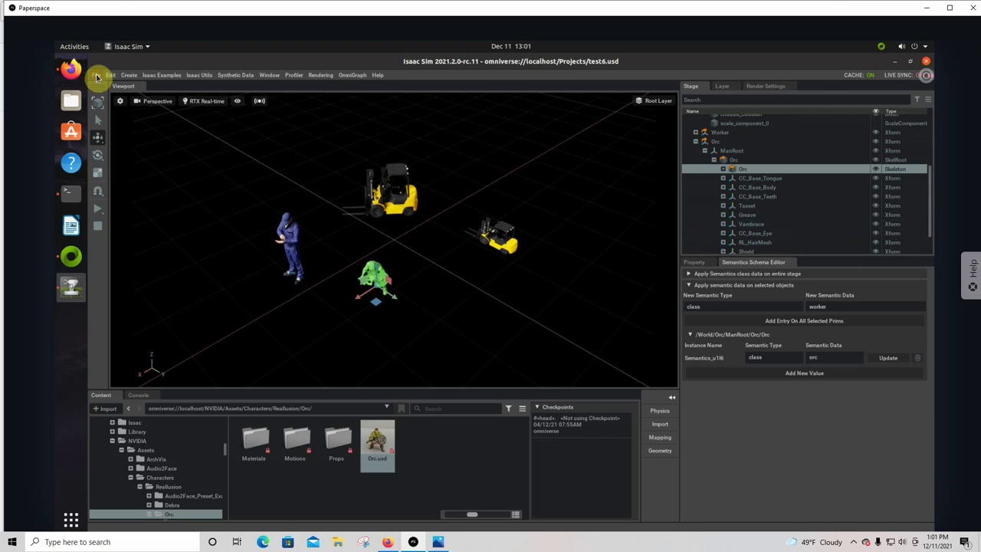
left_click(96, 75)
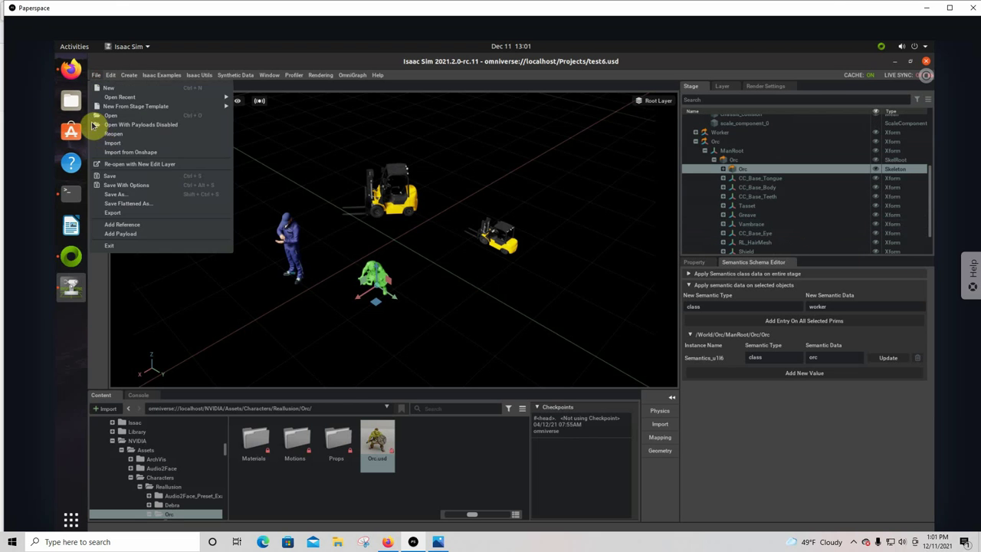
left_click(113, 177)
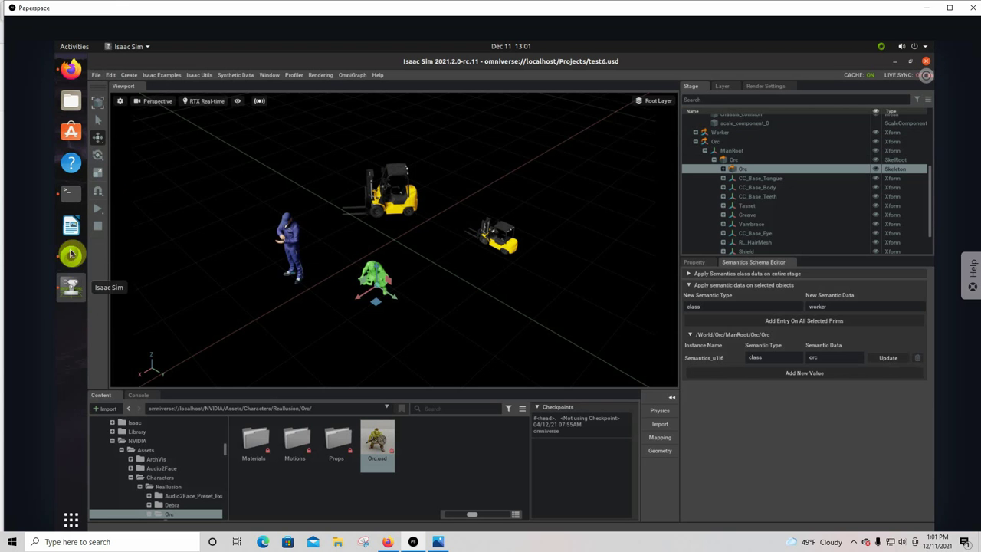
Step: Switch to the Omniverse Launcher, open a terminal in the Isaac Sim package folder, and keep it beside the Offline Dataset Generation documentation
left_click(71, 69)
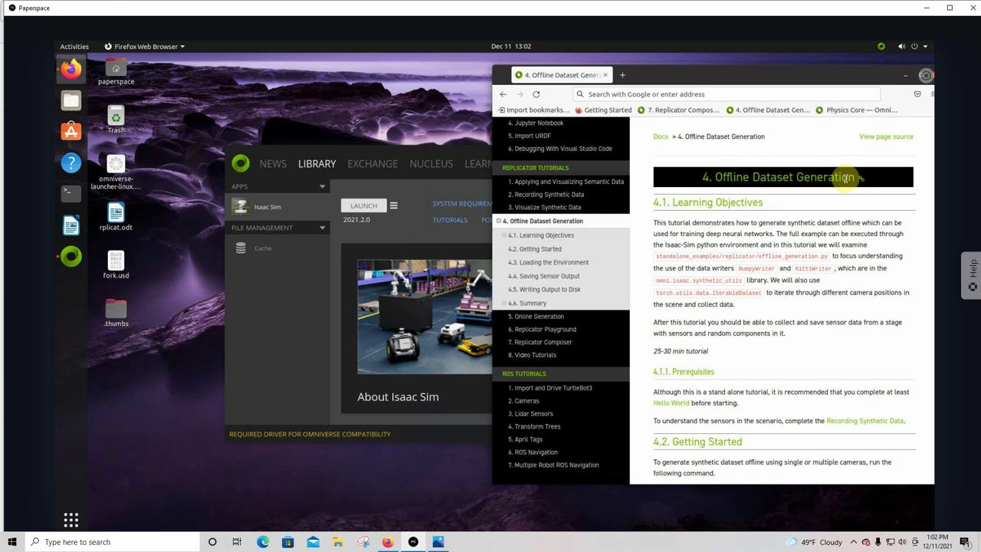
left_click(374, 207)
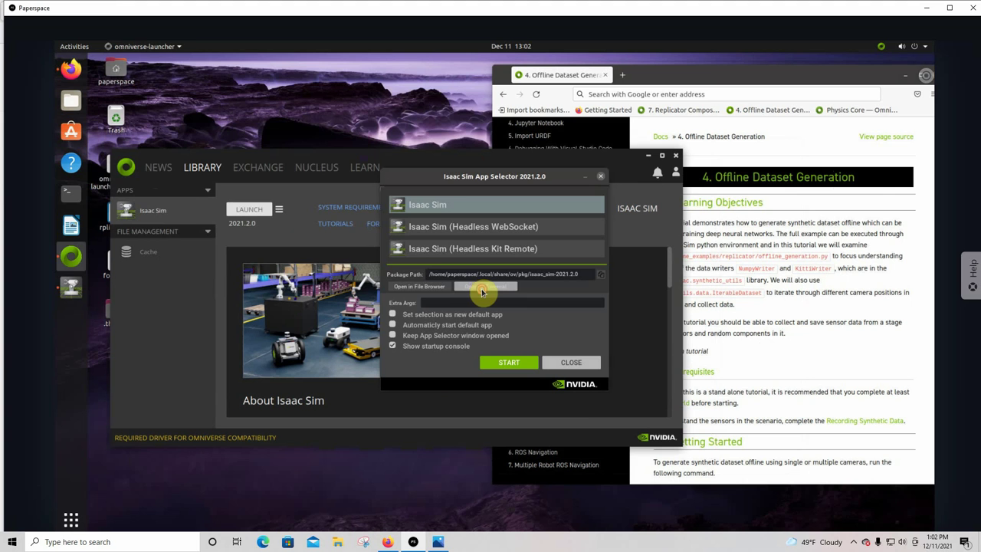
left_click(482, 288)
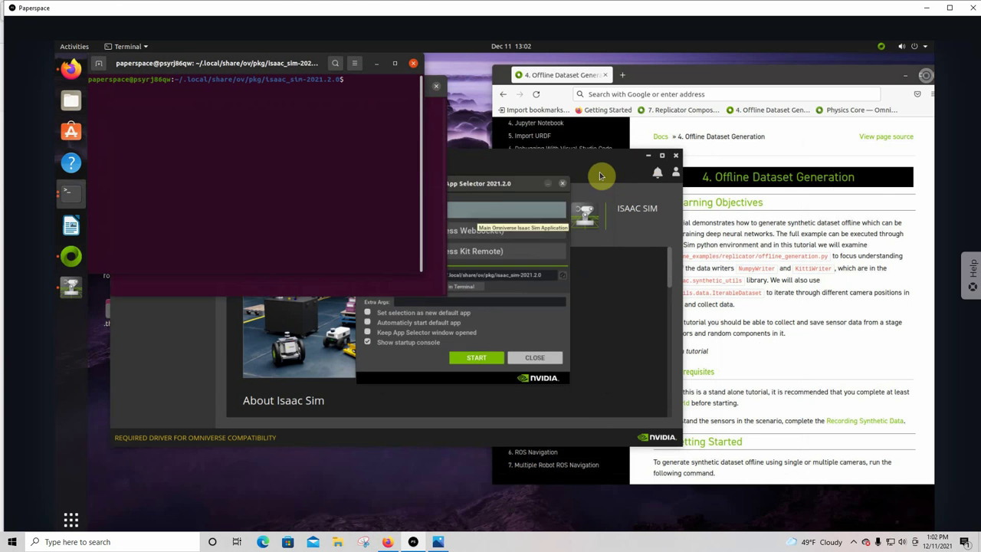
left_click(648, 156)
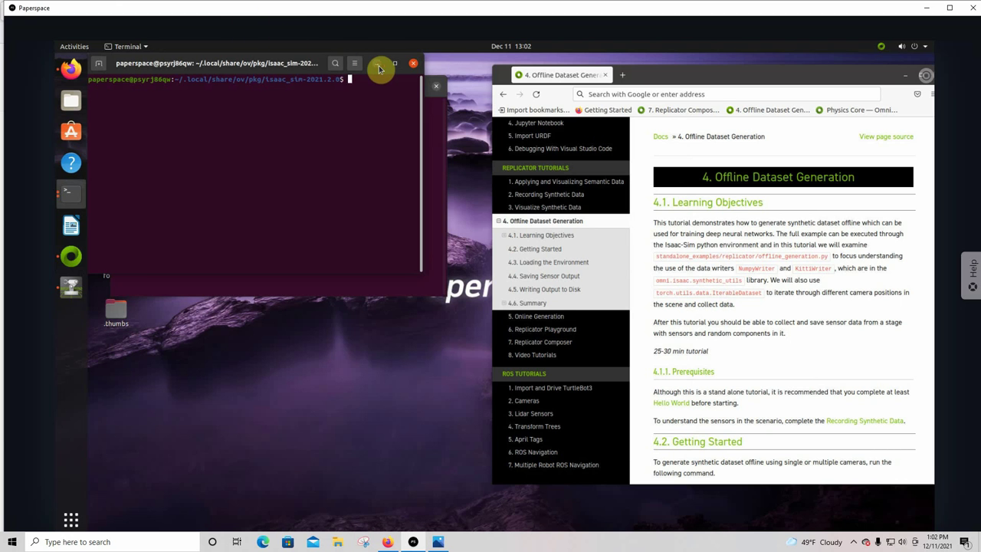
left_click(376, 63)
left_click(115, 313)
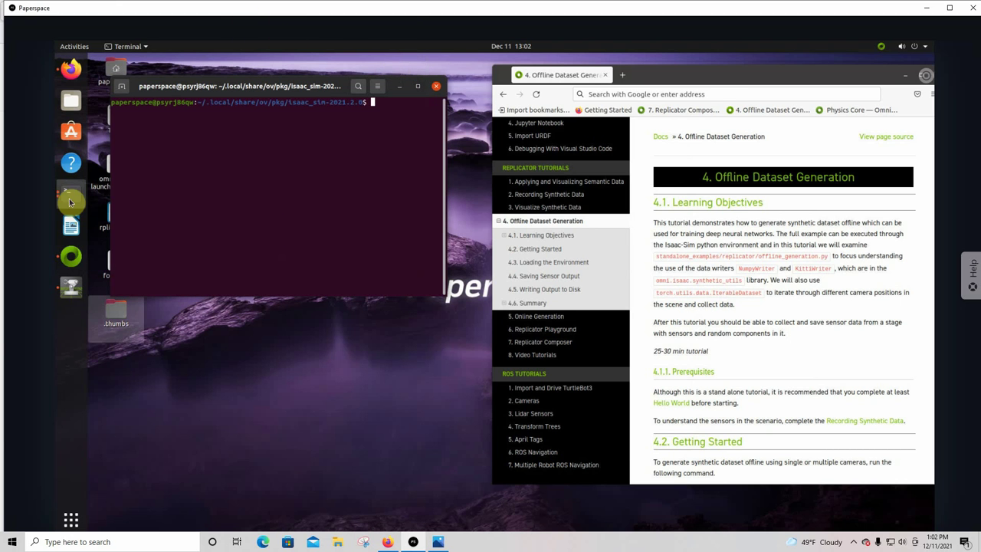
left_click(379, 115)
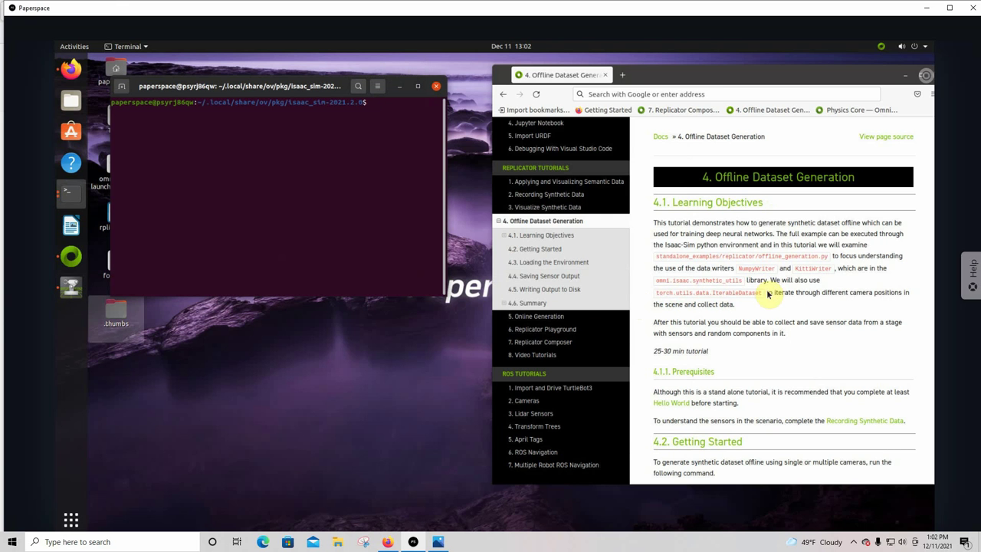
Step: Enter ./python.sh standalone_examples/replicator/offline_generation.py with --scenario omniverse://localhost/Projects/test6.usd --num_frames 50 --train_size 40 --max_queue_size 500 --writer_mode kitti, following the Getting Started documentation
scroll(773, 301, "down", 3)
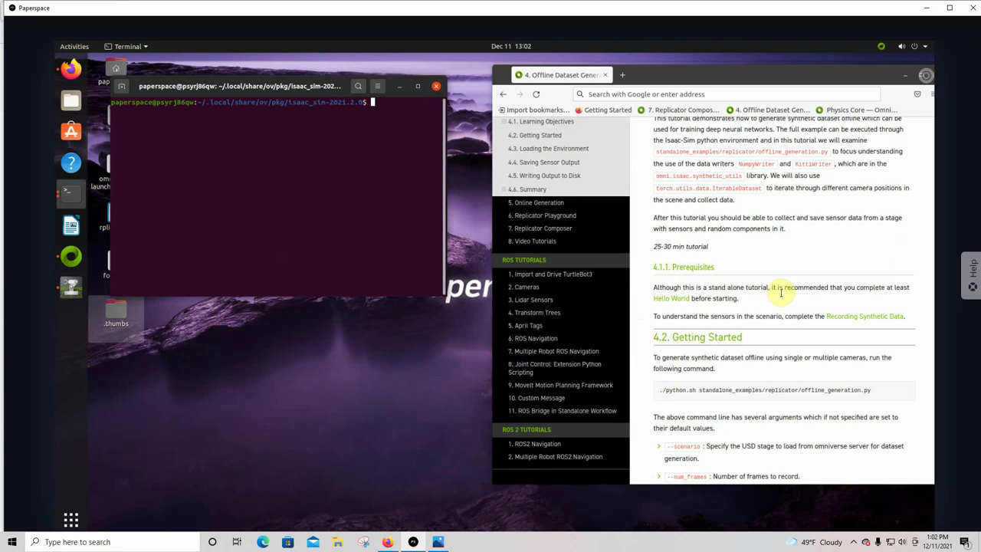
scroll(780, 297, "down", 3)
scroll(782, 304, "down", 3)
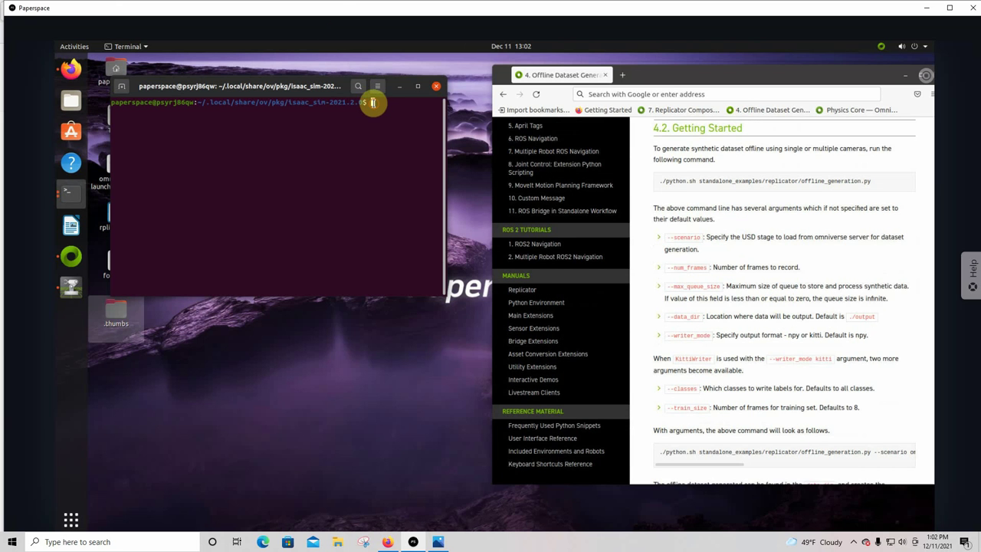
type("./python.sh standalone_examples/replicator/offline_generation.py --scenario omniverse://localhost/Projects/test5.usd --num_frames 50 --train_size 40  --max_queue_size 500 --writer_mode kitti")
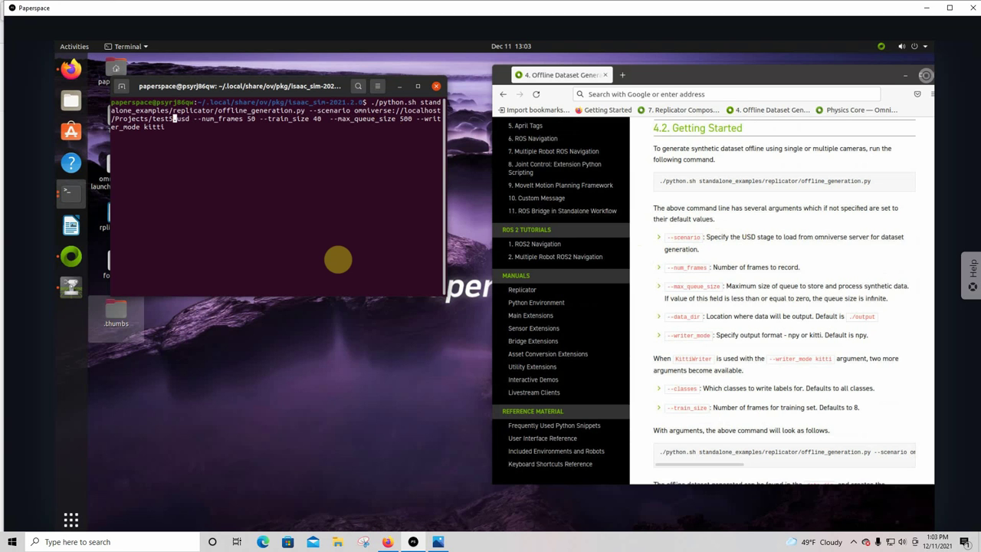
key("BackSpace")
type("0")
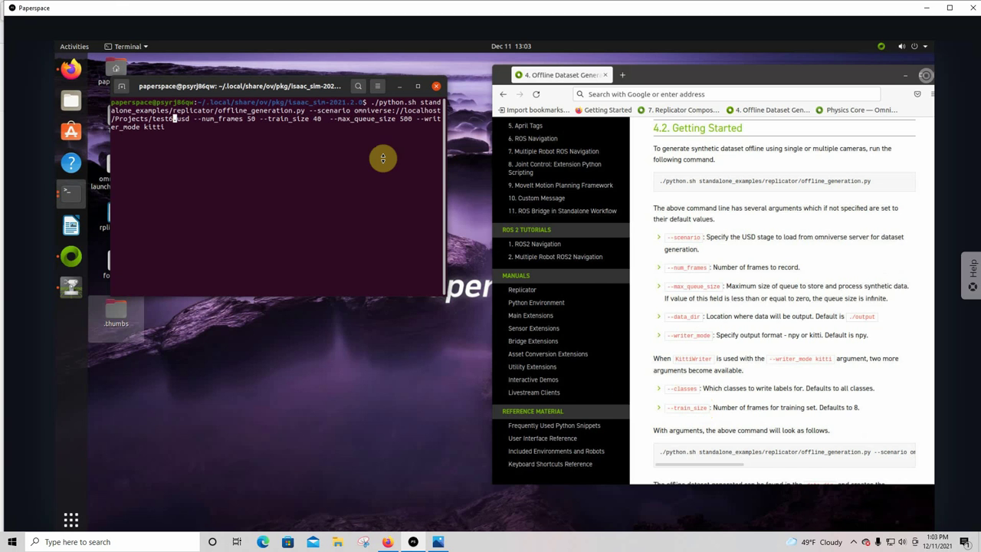
Step: Open the output folder of the isaac_sim-2021.2.0 package, under .local/share/ov/pkg in Home, in the file manager
left_click_drag(286, 94, 273, 154)
left_click(70, 108)
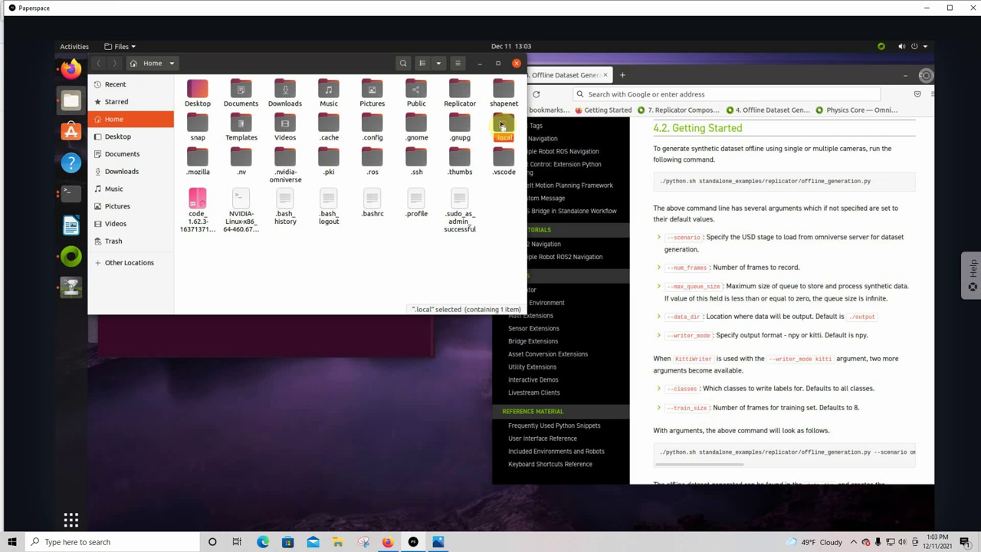
double_click(504, 125)
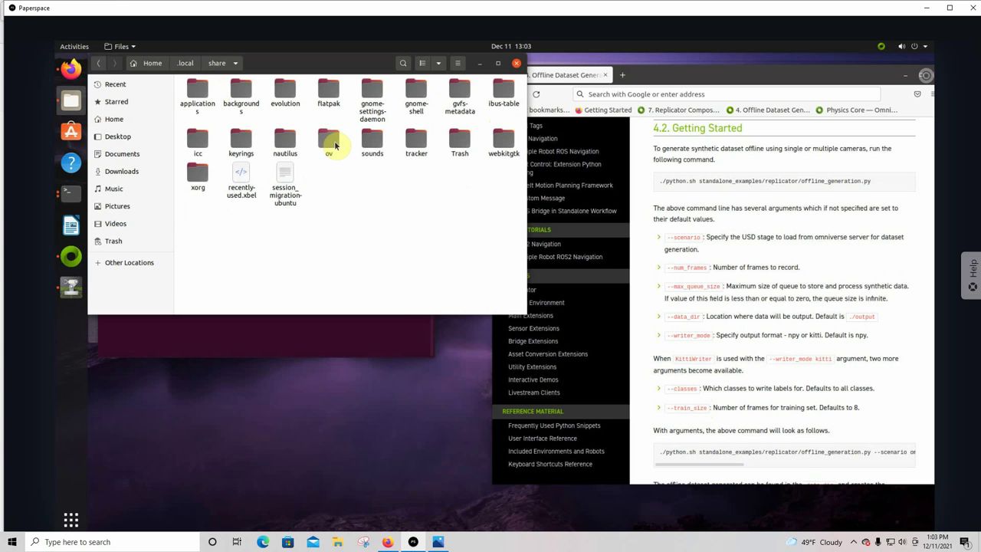
double_click(335, 146)
left_click(270, 90)
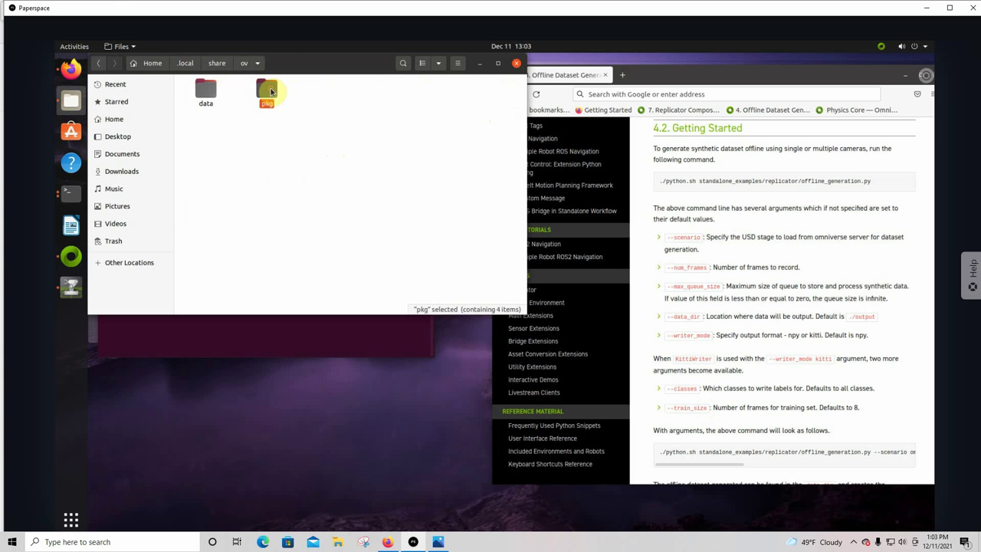
double_click(269, 91)
left_click(306, 92)
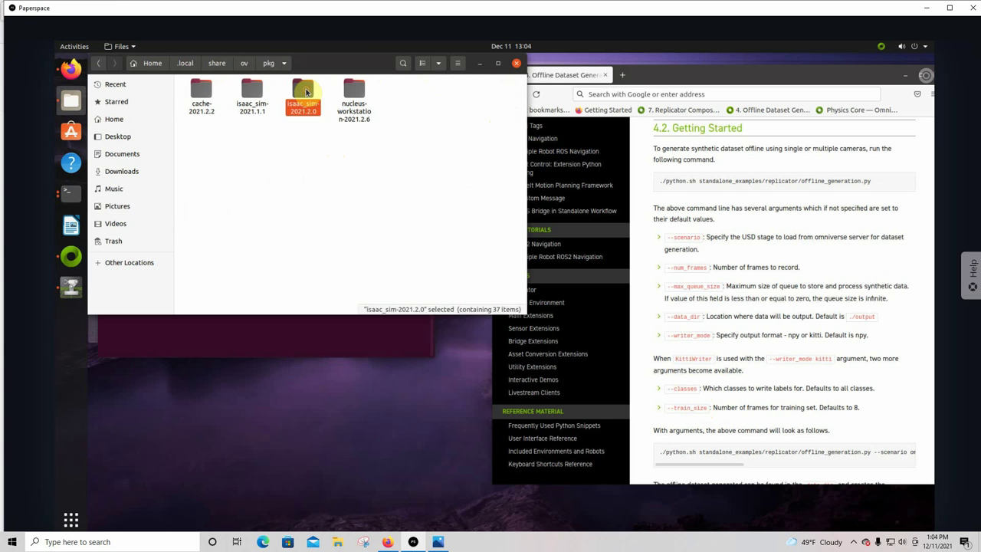
double_click(306, 92)
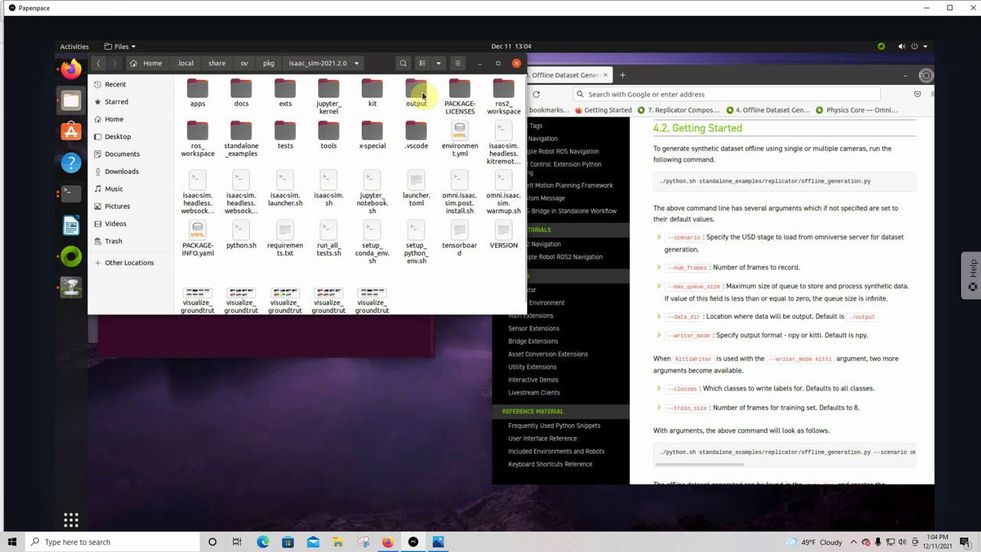
double_click(421, 95)
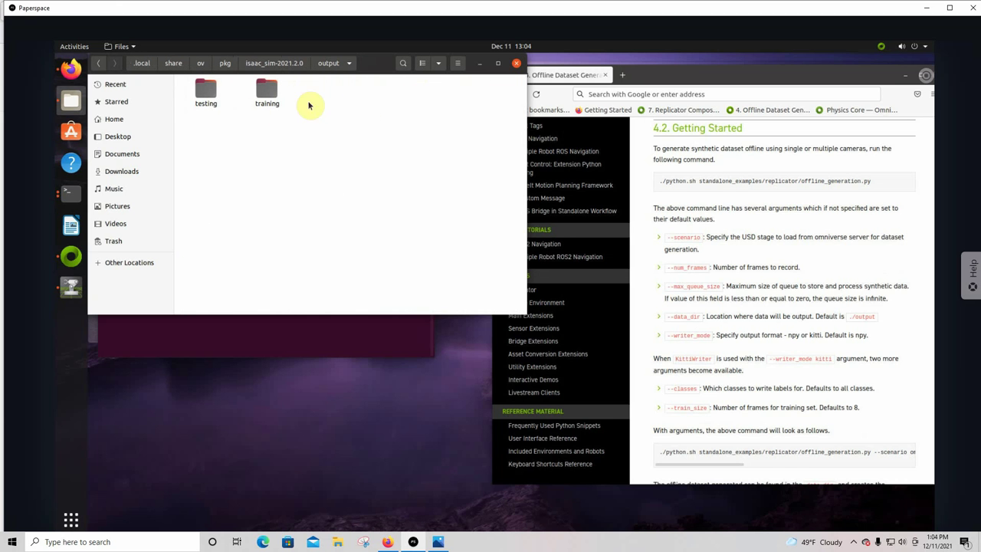
Step: Delete the existing testing and training folders from the output folder
left_click_drag(304, 92, 201, 91)
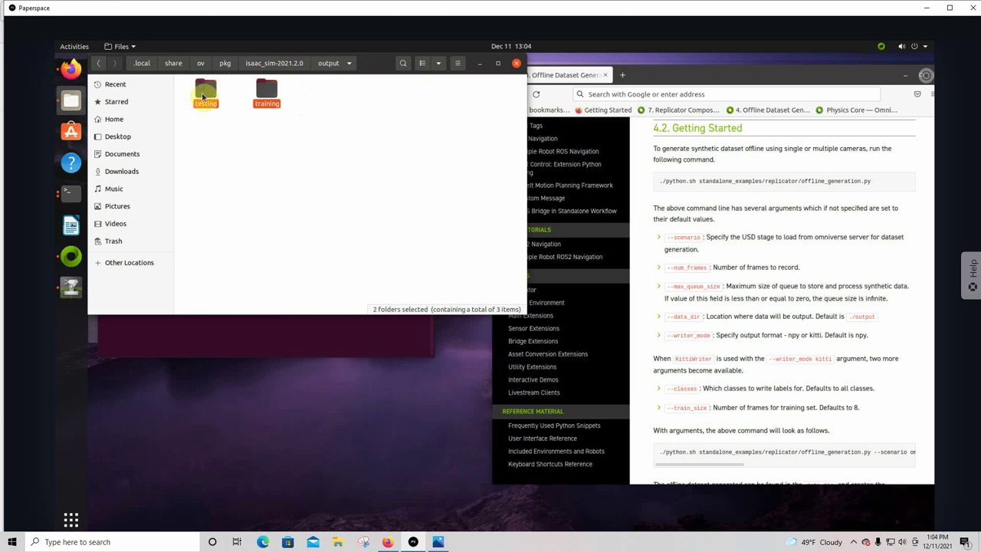
right_click(200, 91)
left_click(245, 201)
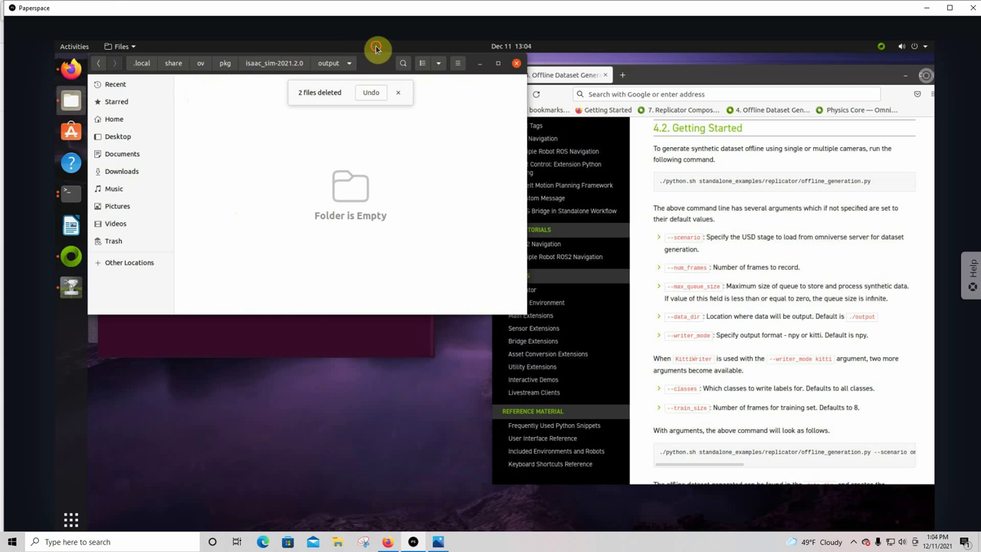
Step: Arrange the output folder window below the terminal so both can be watched during generation
left_click(372, 444)
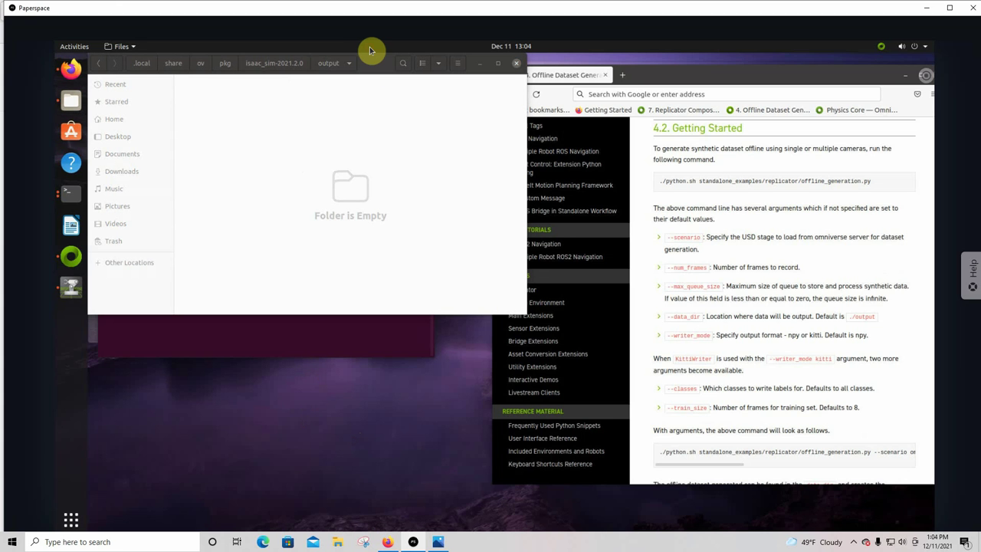
left_click_drag(373, 64, 353, 374)
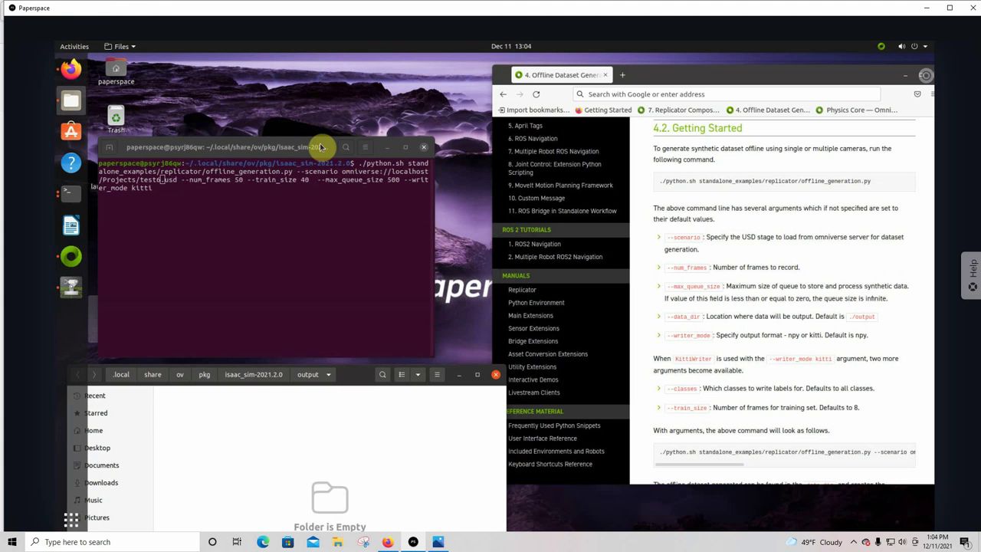
left_click_drag(325, 138, 328, 102)
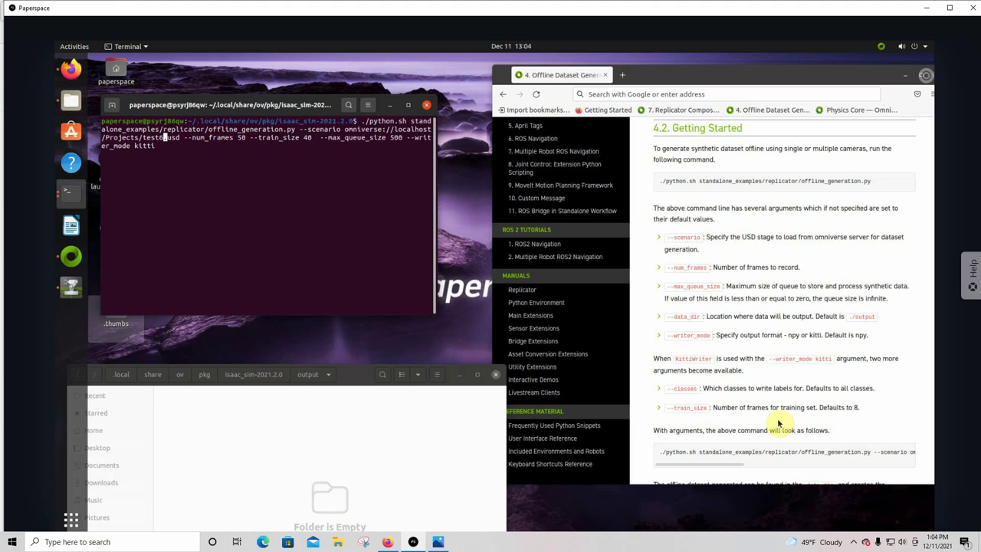
Step: Run the prepared generation command and read the rest of the Offline Dataset Generation documentation through to Further Learning
scroll(745, 377, "down", 5)
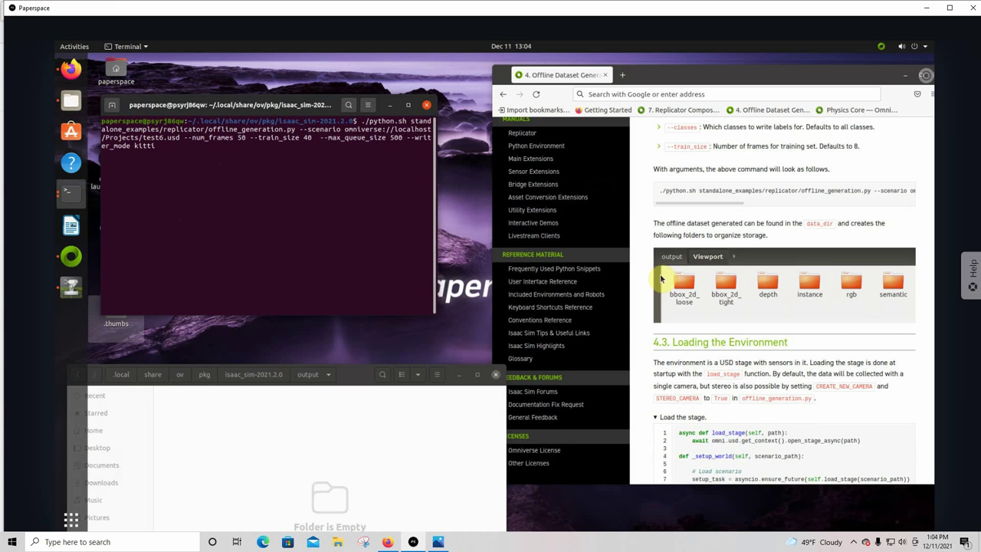
left_click(645, 324)
scroll(651, 324, "down", 3)
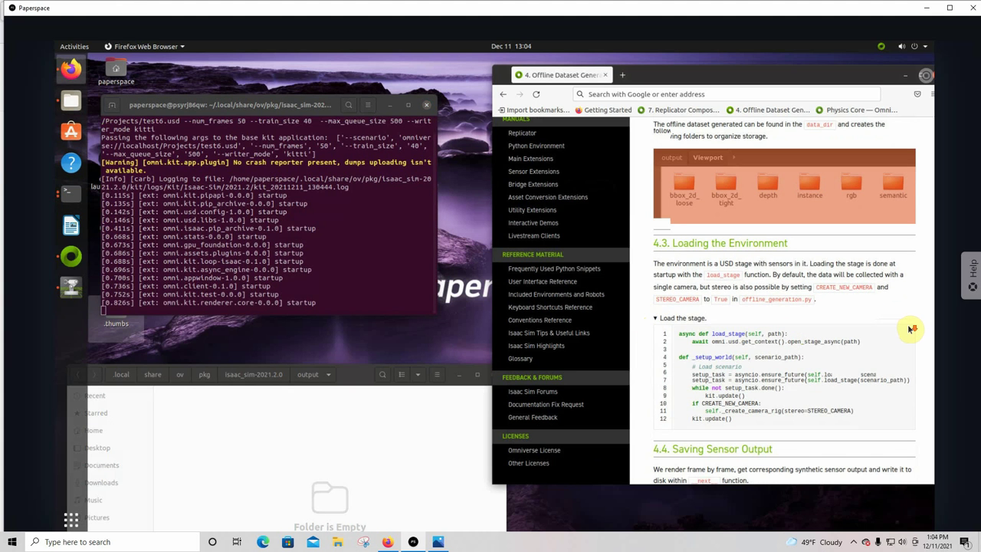
scroll(910, 328, "down", 6)
scroll(910, 328, "down", 1)
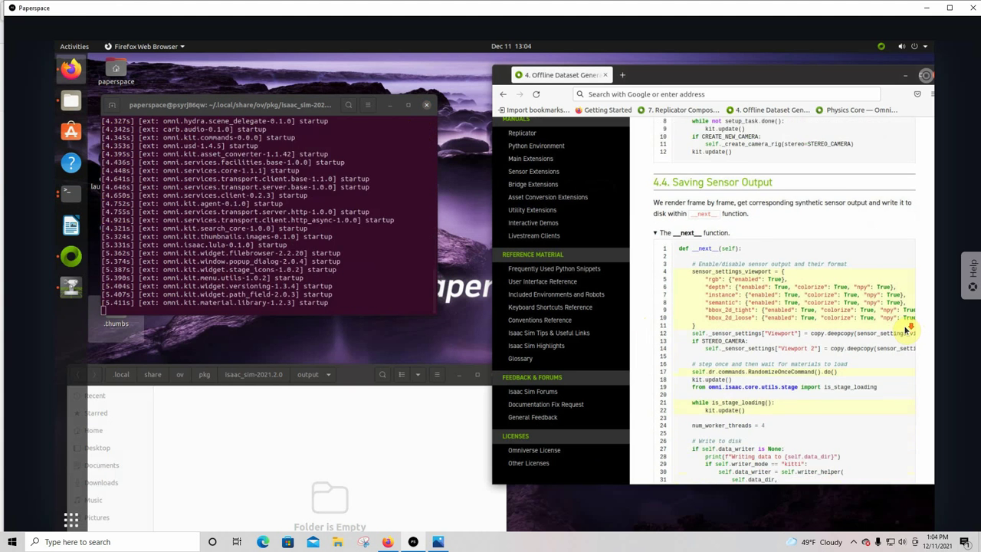
scroll(910, 328, "down", 6)
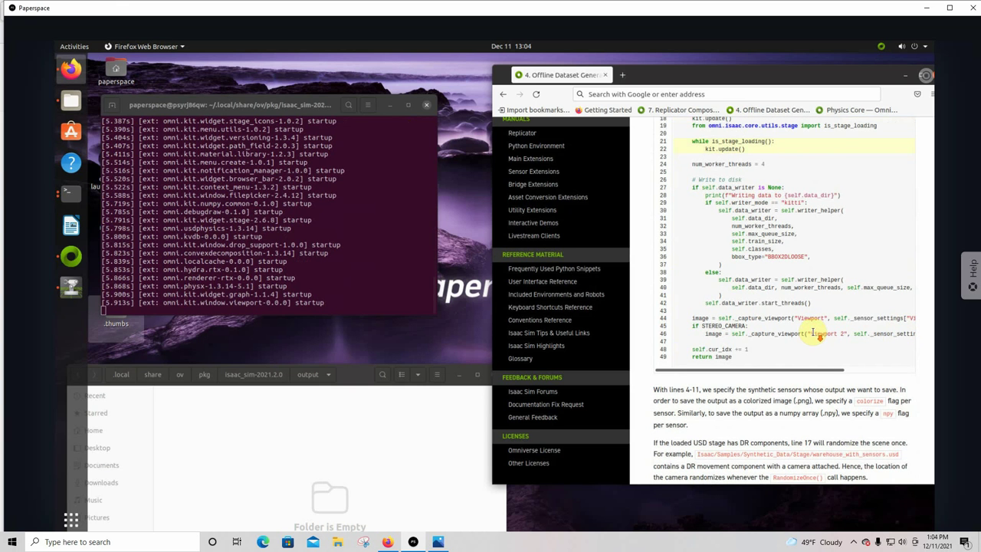
scroll(814, 334, "down", 8)
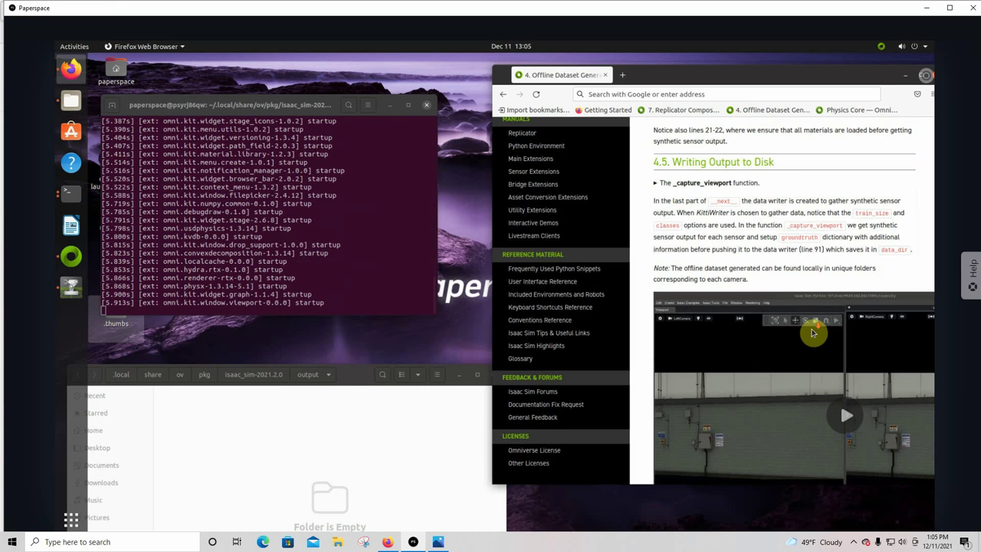
scroll(814, 332, "down", 6)
scroll(816, 331, "down", 2)
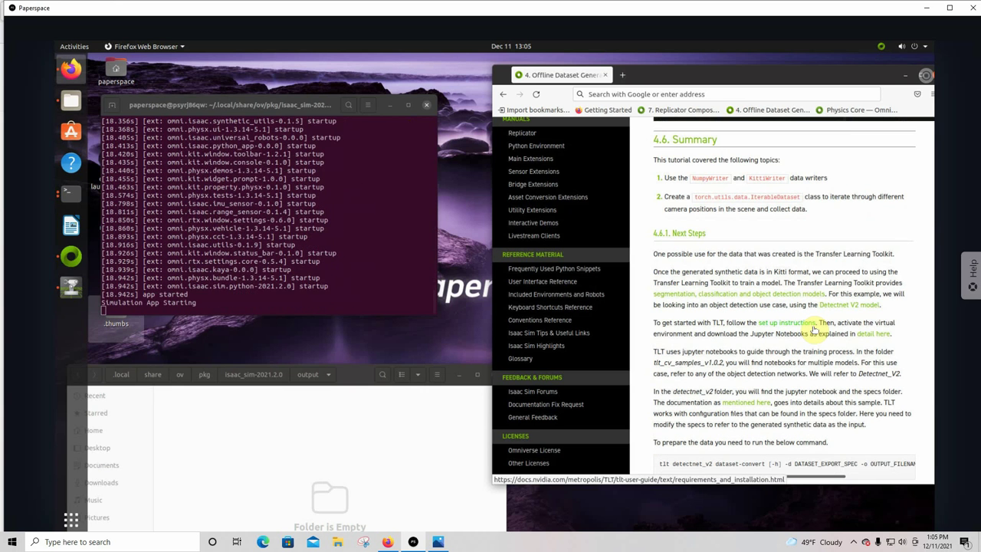
scroll(814, 328, "down", 2)
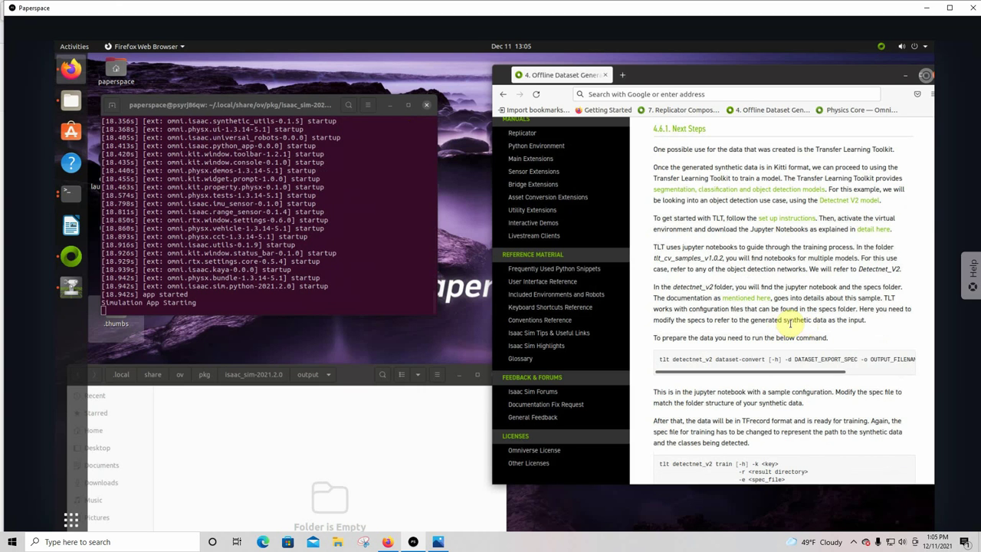
scroll(795, 329, "down", 5)
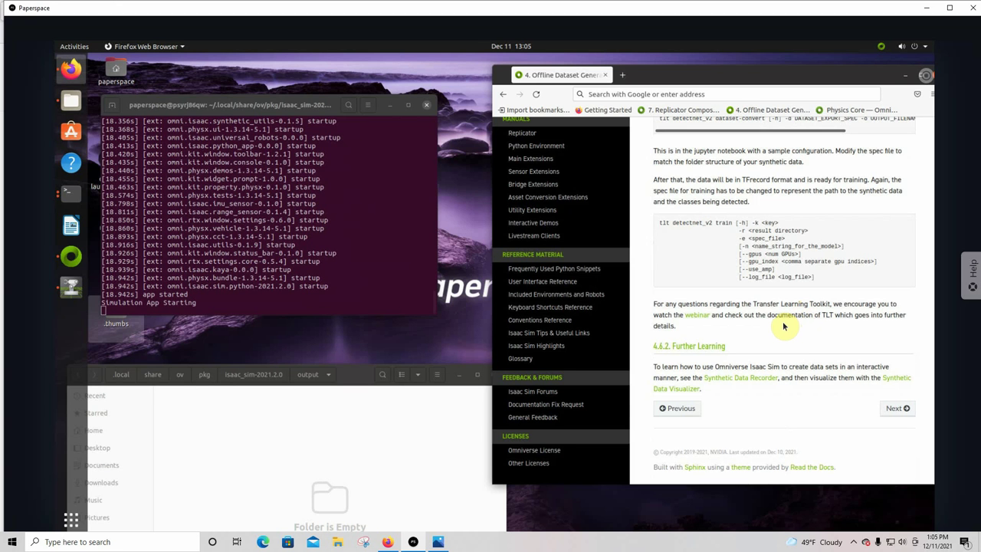
scroll(758, 306, "up", 1)
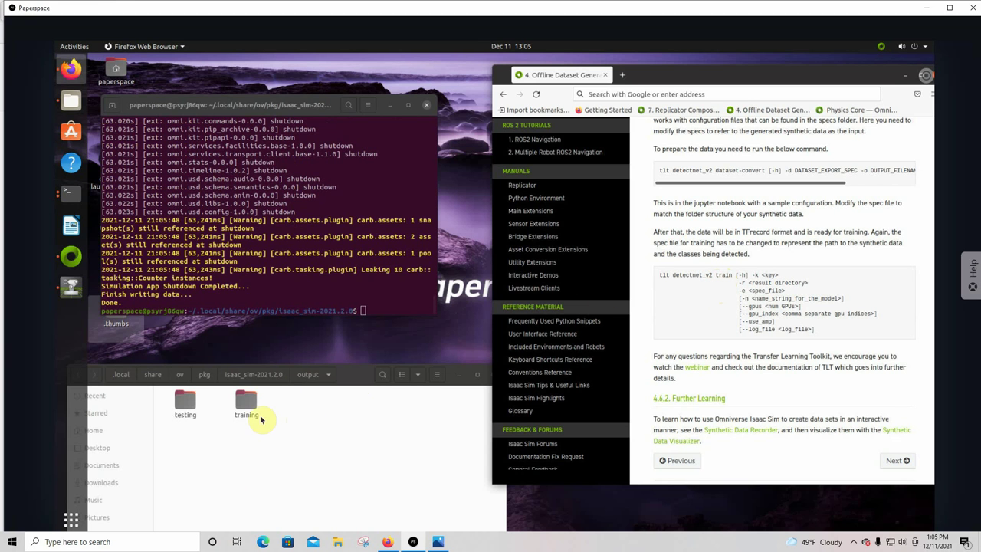
Step: Open 40.png from the testing/image_2 folder and page through the generated test images to check the randomization
double_click(183, 402)
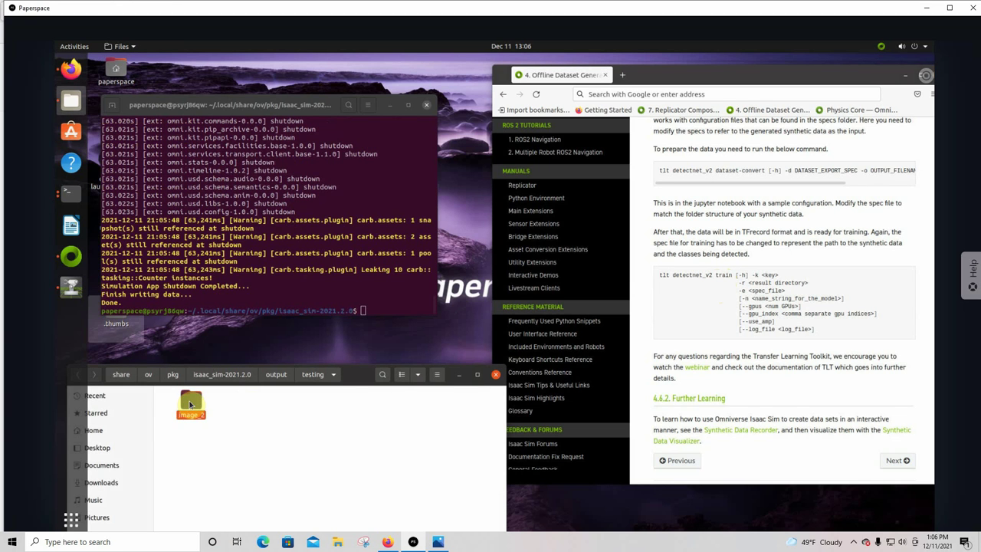
double_click(190, 403)
double_click(177, 408)
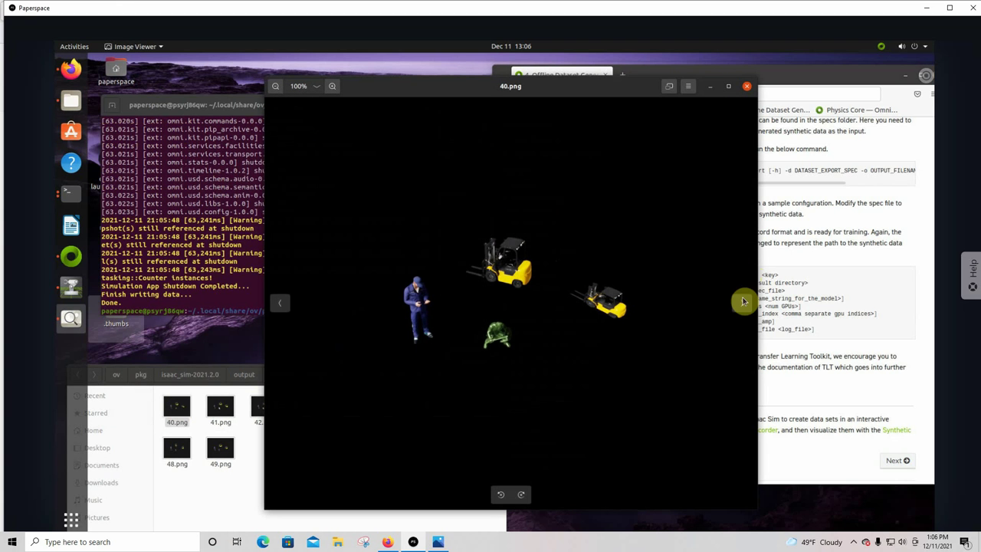
left_click(740, 305)
left_click(740, 306)
left_click(740, 306)
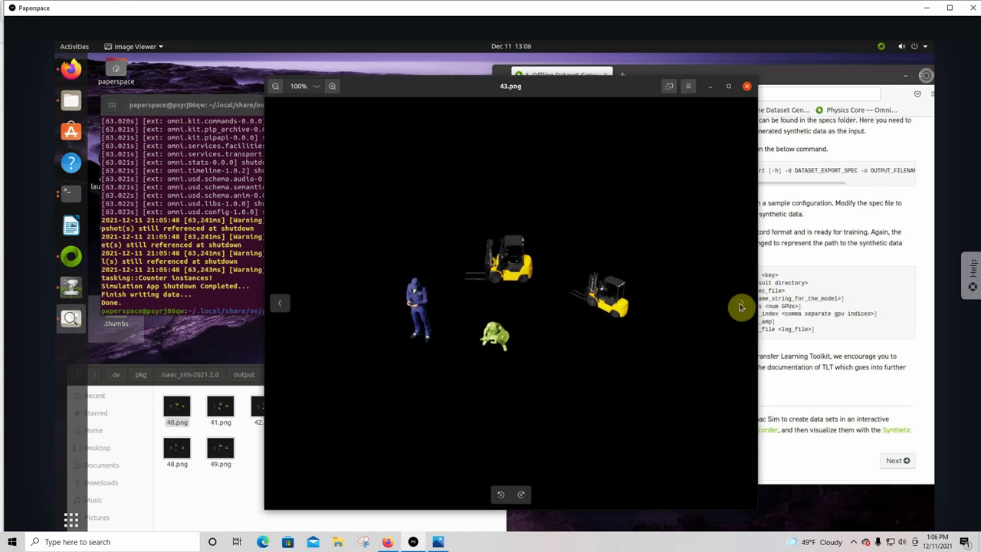
left_click(740, 307)
left_click(740, 307)
left_click(740, 308)
left_click(740, 308)
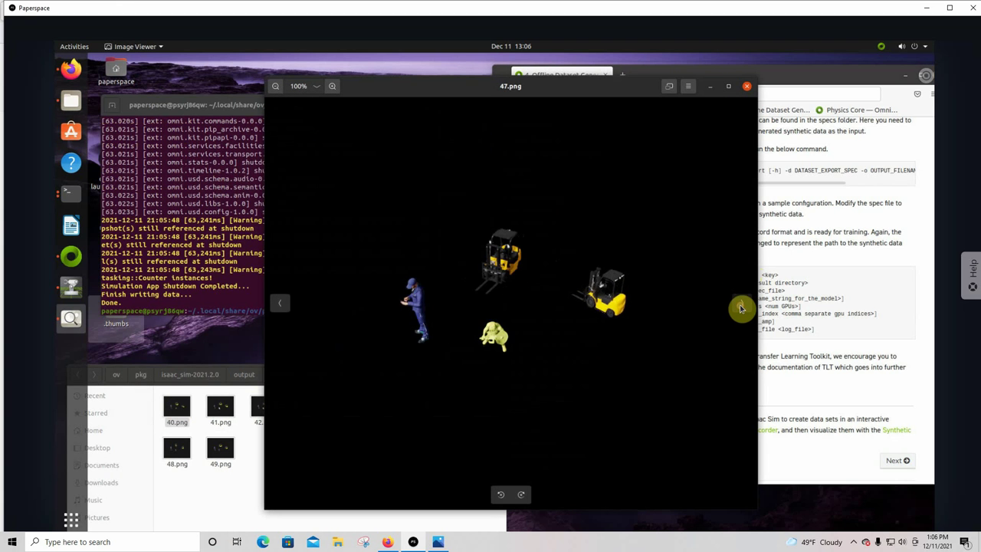
left_click(740, 307)
left_click(740, 307)
left_click(740, 308)
left_click(740, 309)
left_click(740, 310)
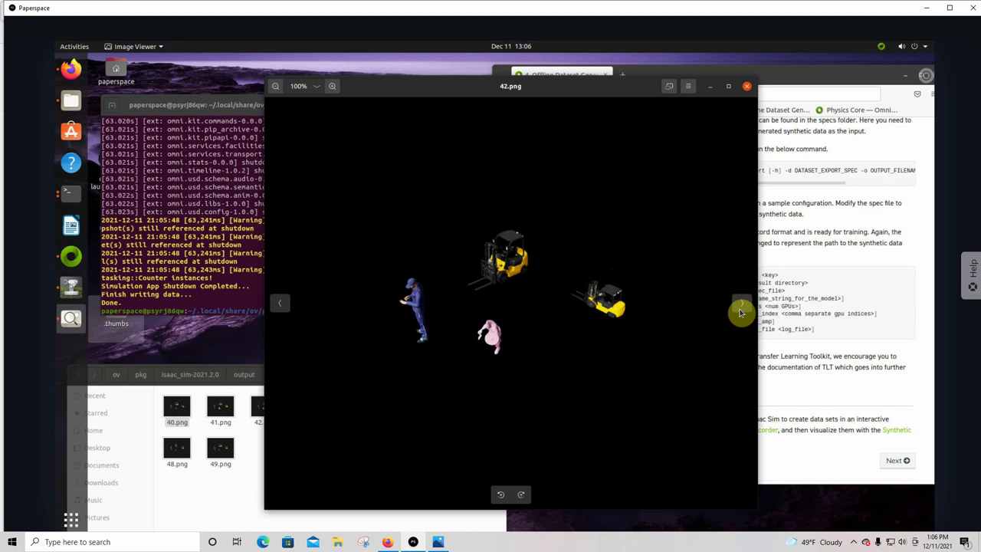
left_click(742, 311)
left_click(741, 310)
left_click(742, 310)
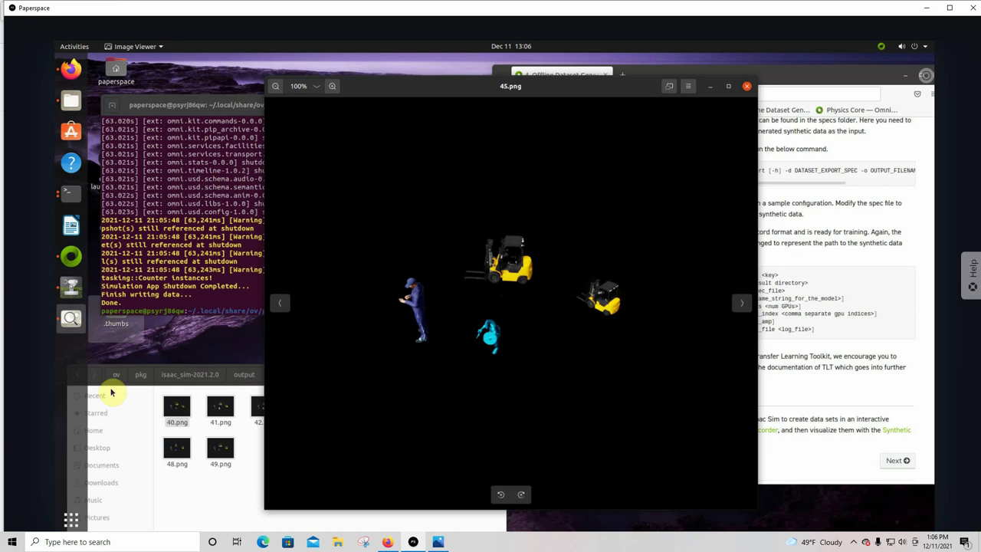
Step: Close the image viewer and return to the output folder of the isaac_sim-2021.2.0 package
left_click(140, 374)
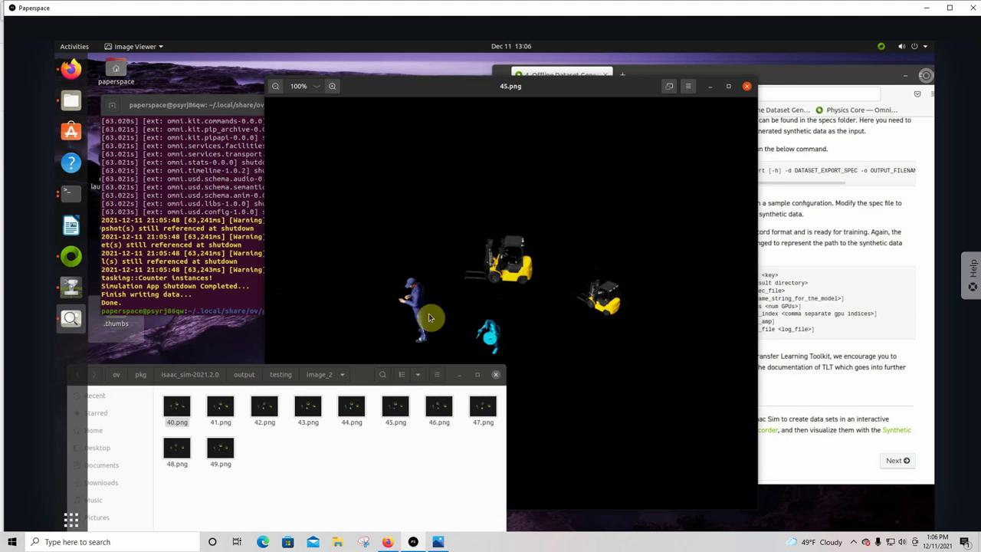
left_click(747, 86)
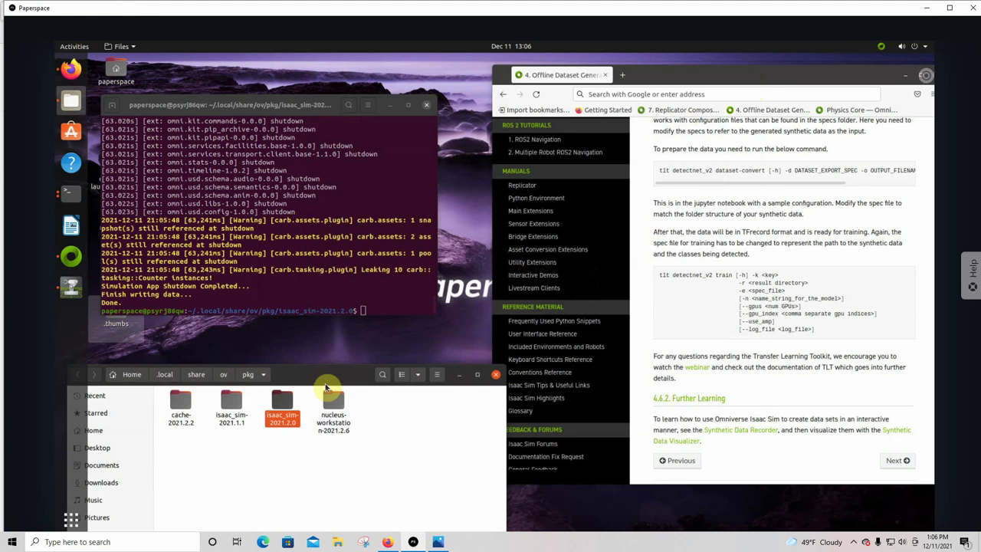
left_click_drag(324, 375, 369, 364)
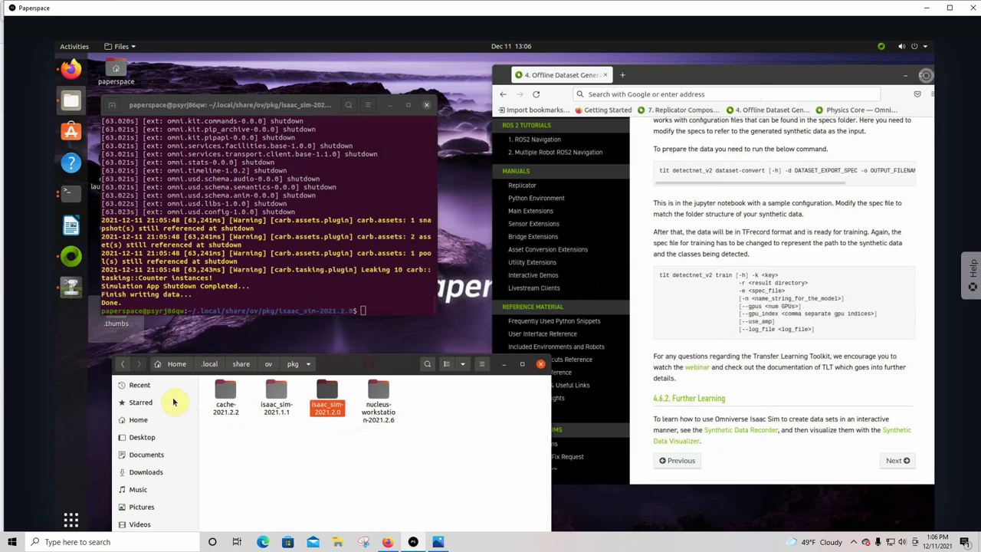
double_click(330, 395)
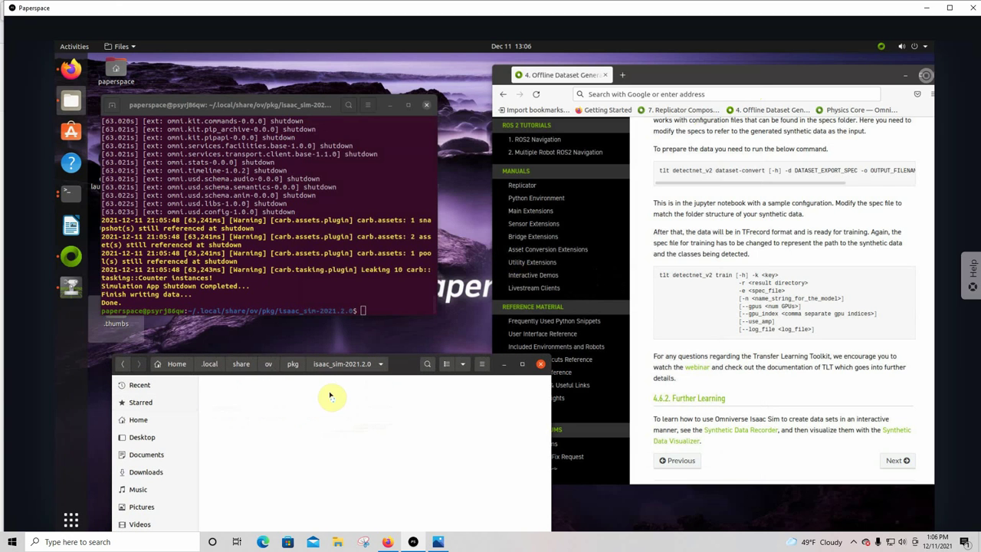
left_click(443, 396)
double_click(443, 396)
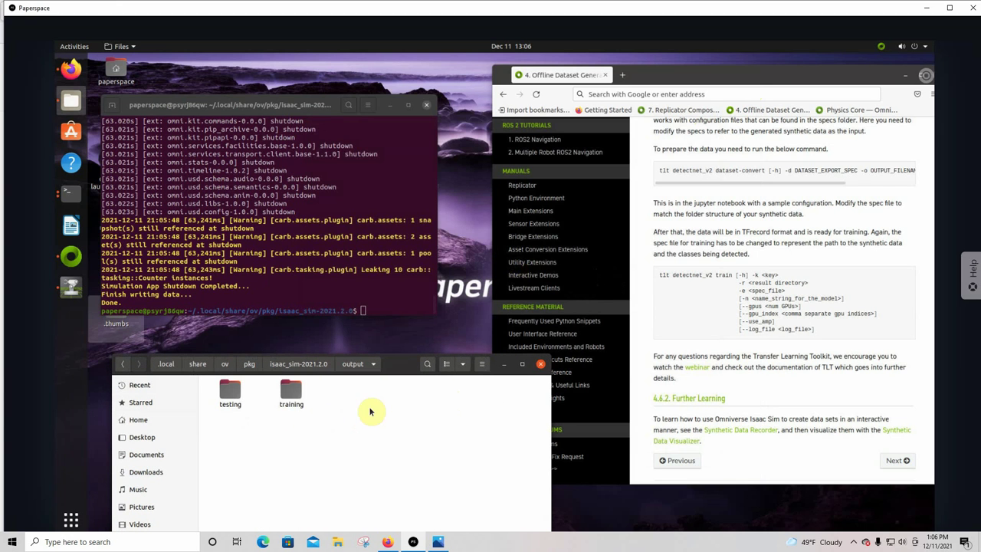
Step: Open 0.png from the training/image_2 folder and page through to 5.png to check the training images, closing the viewer at the end
double_click(291, 394)
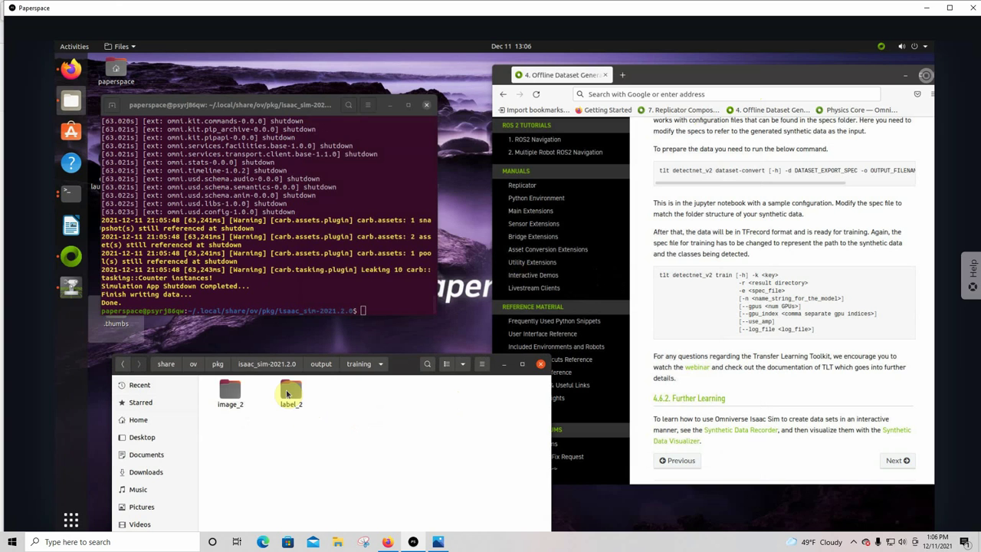
left_click(230, 392)
double_click(230, 392)
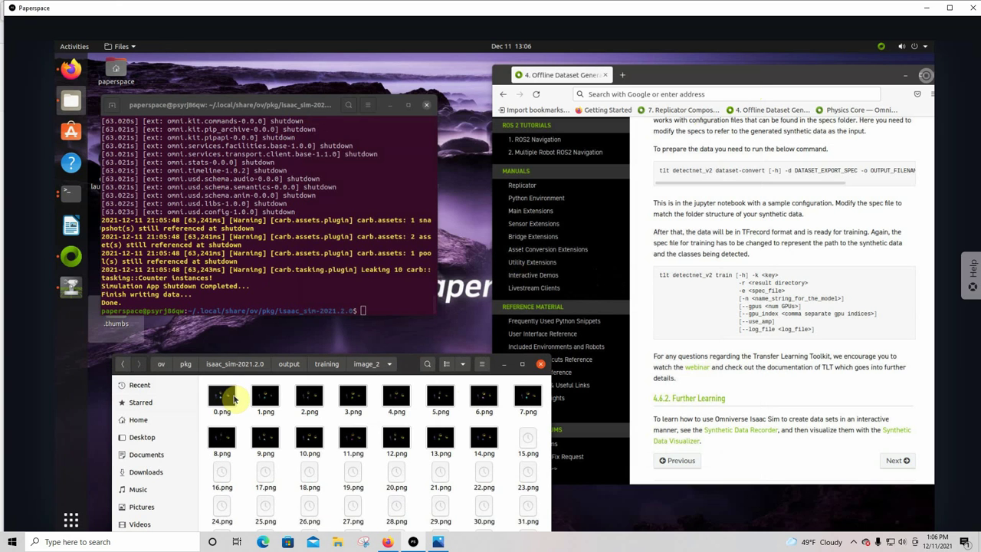
double_click(226, 395)
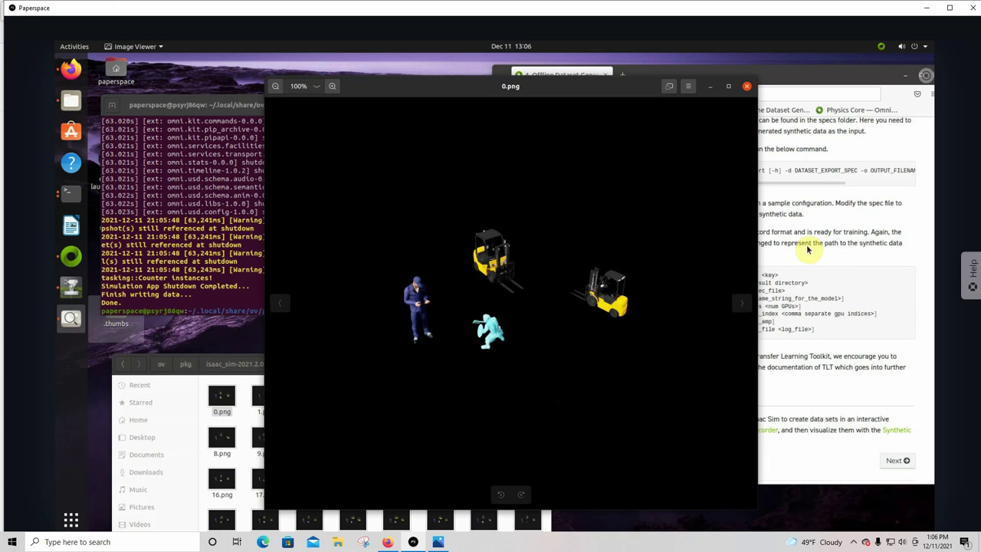
left_click(741, 306)
left_click(742, 306)
left_click(743, 308)
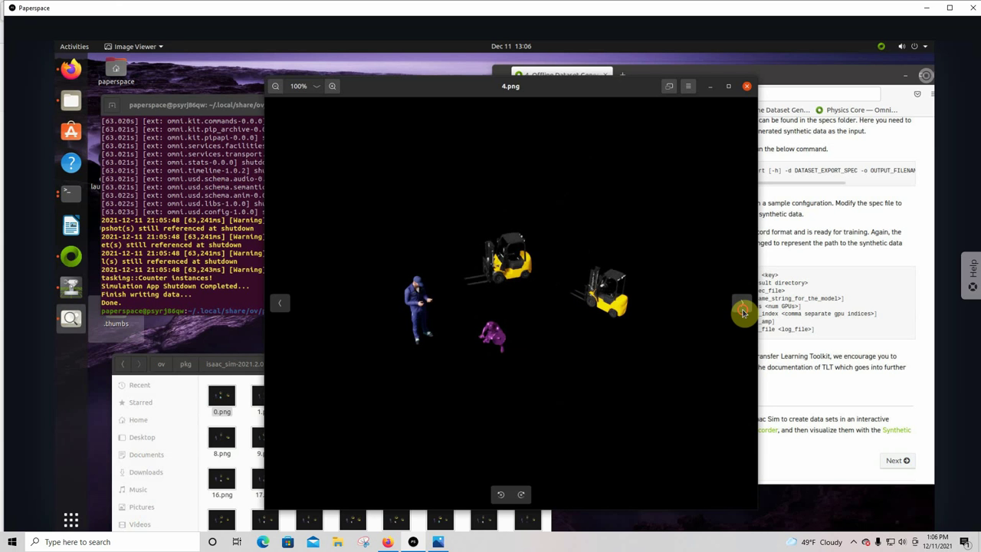
left_click(743, 310)
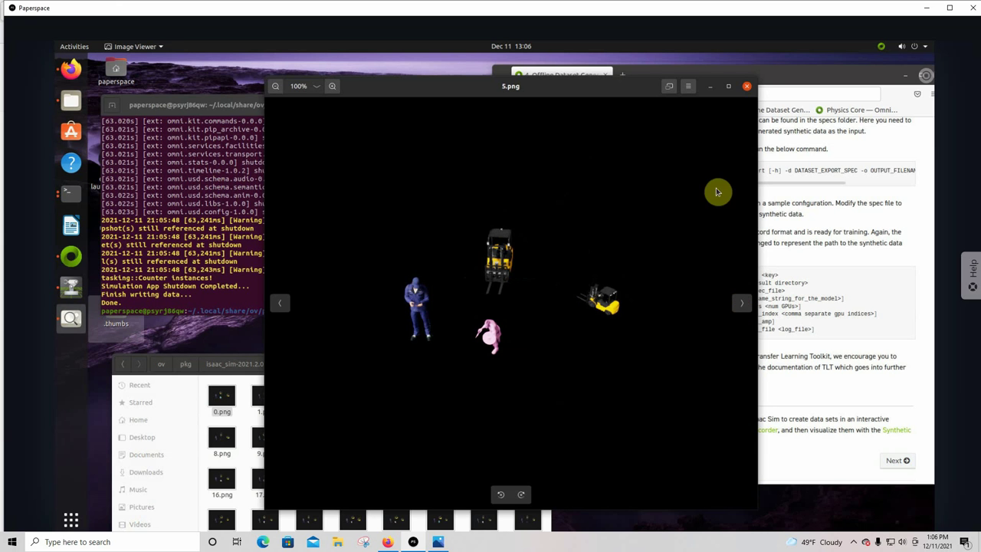
left_click(747, 89)
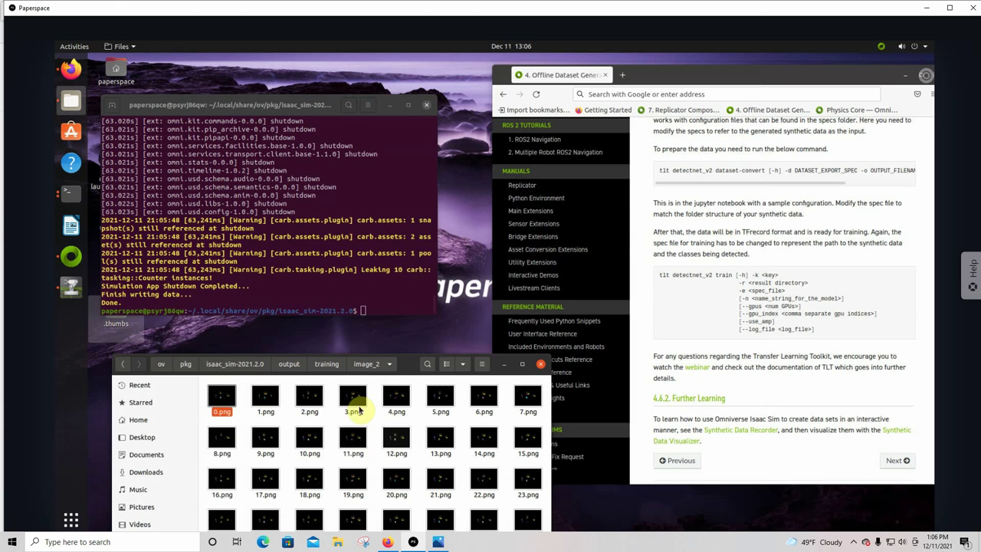
Step: Examine the object classes and bounding box values in label files 0.txt and 20.txt of the training/label_2 folder
left_click(124, 365)
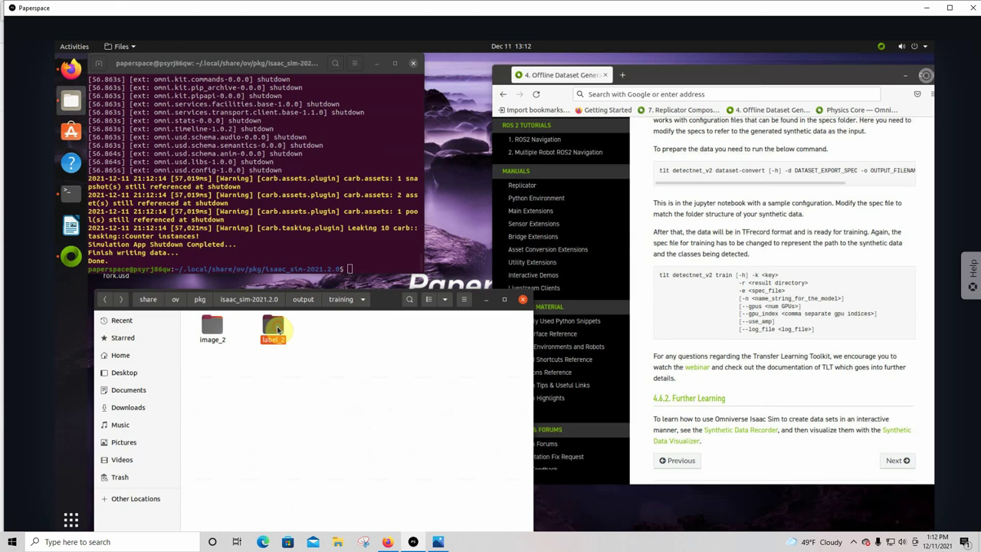
double_click(277, 325)
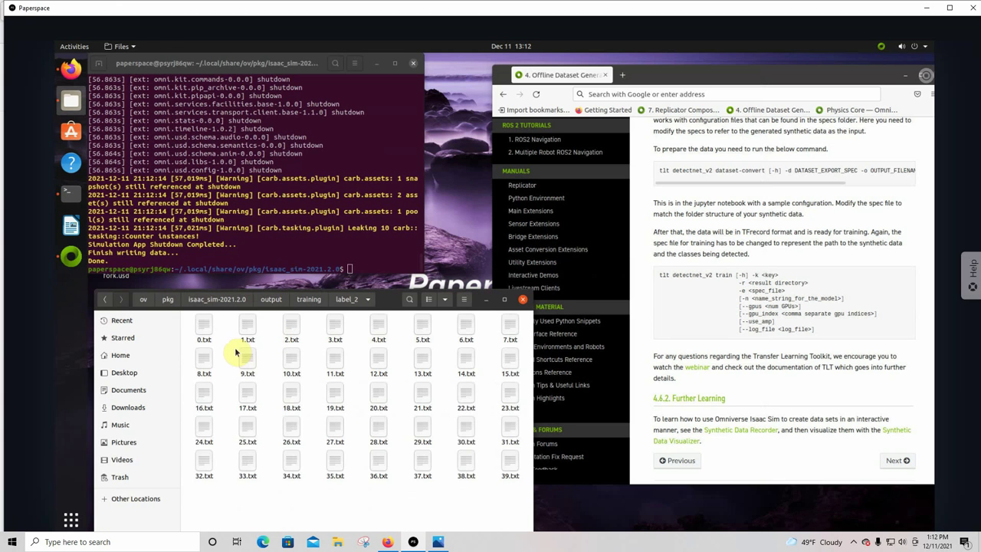
double_click(204, 329)
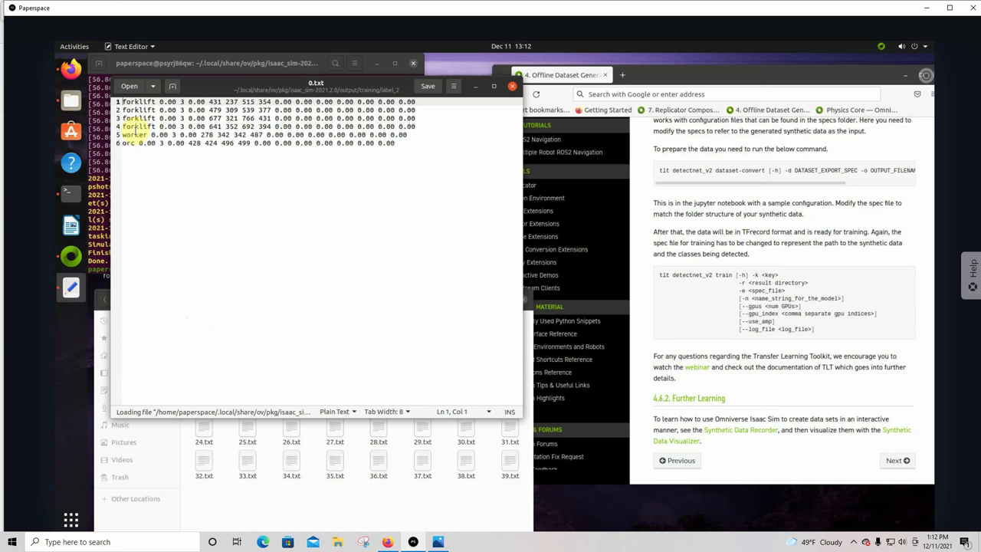
left_click(513, 89)
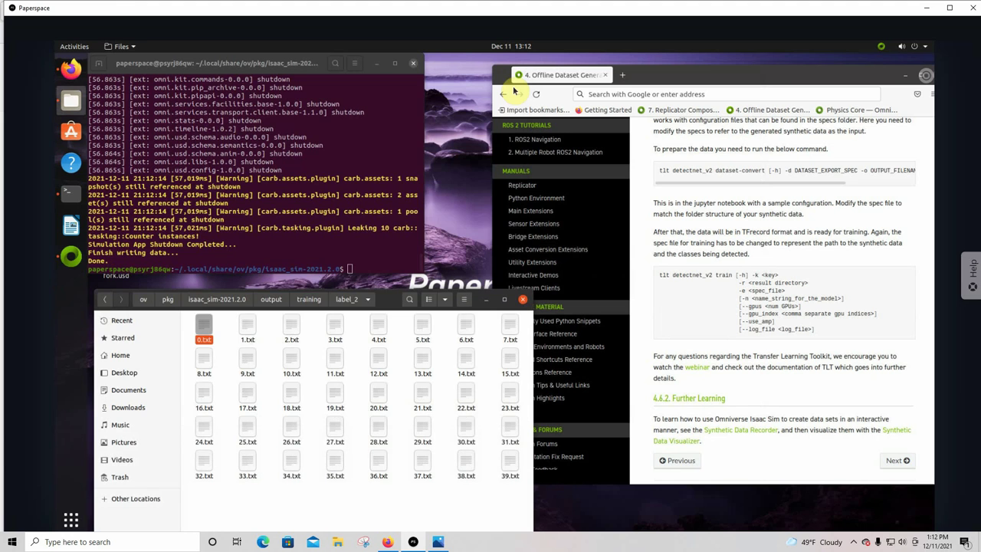
left_click(377, 396)
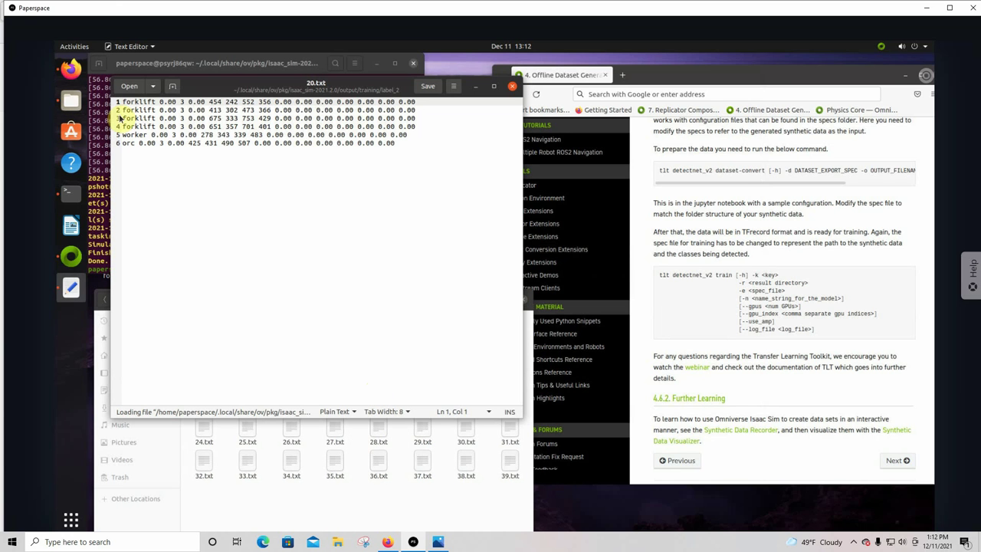
left_click(511, 89)
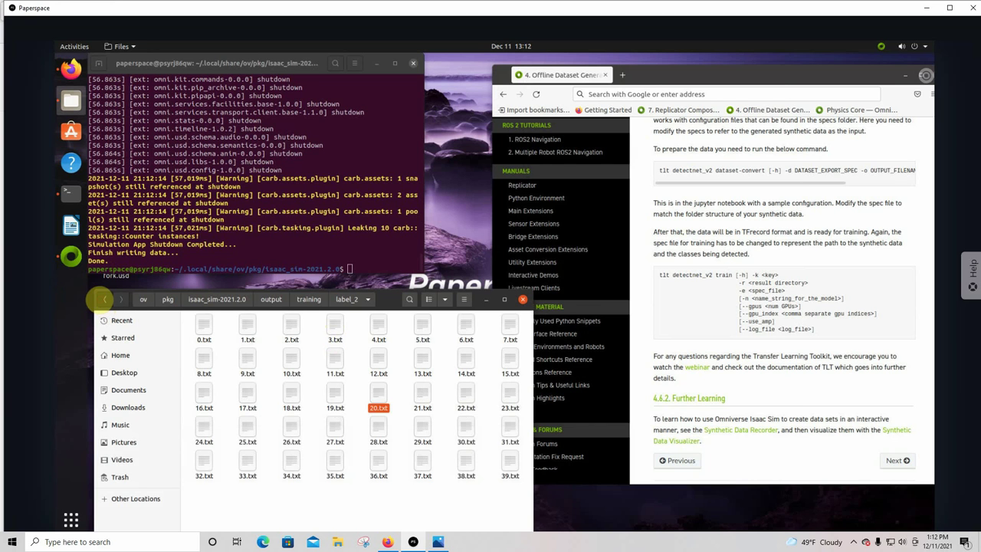
Step: Return to the training/image_2 folder and page from 0.png past 13.png to compare the randomized forklift, worker and orc poses
left_click(104, 299)
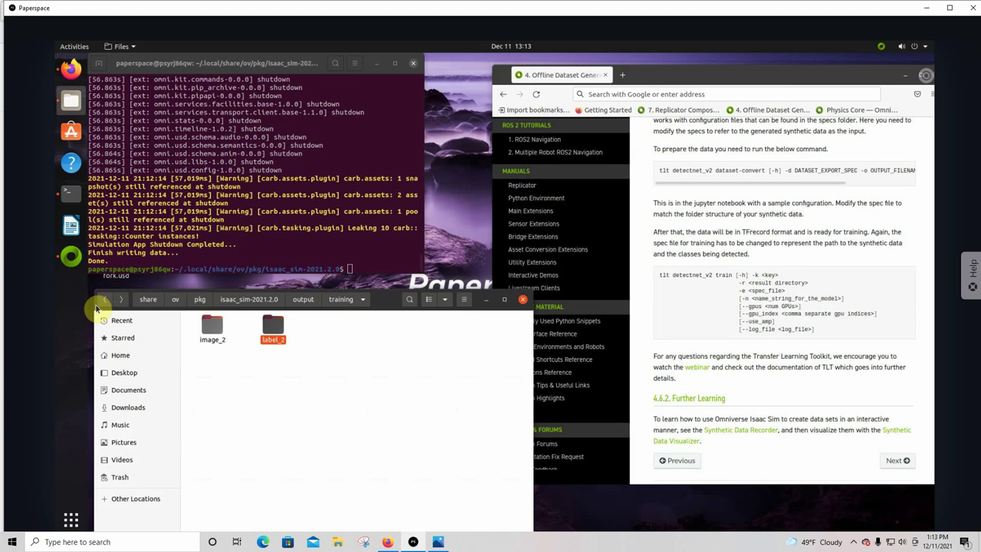
double_click(215, 330)
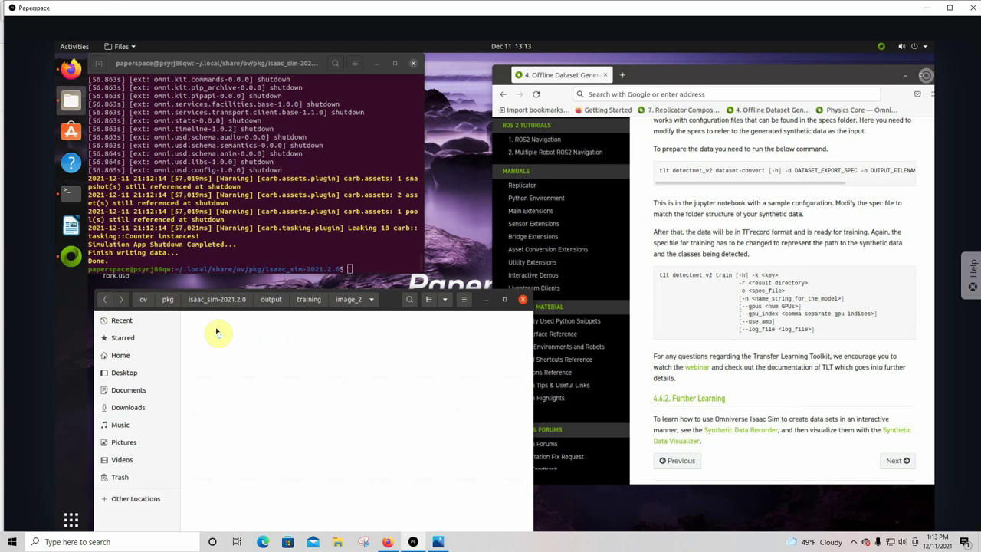
double_click(205, 333)
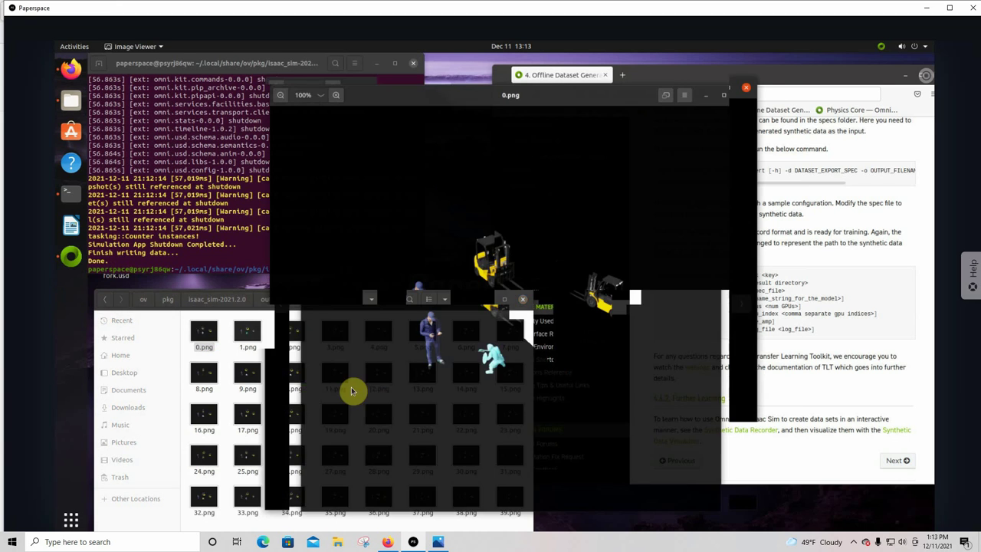
left_click(742, 307)
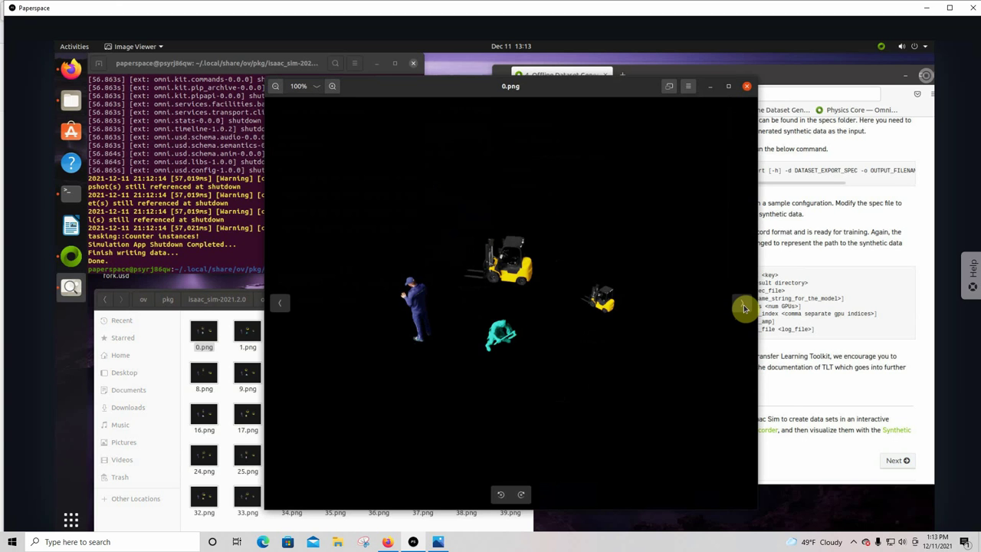
left_click(742, 306)
left_click(741, 307)
left_click(742, 306)
left_click(741, 306)
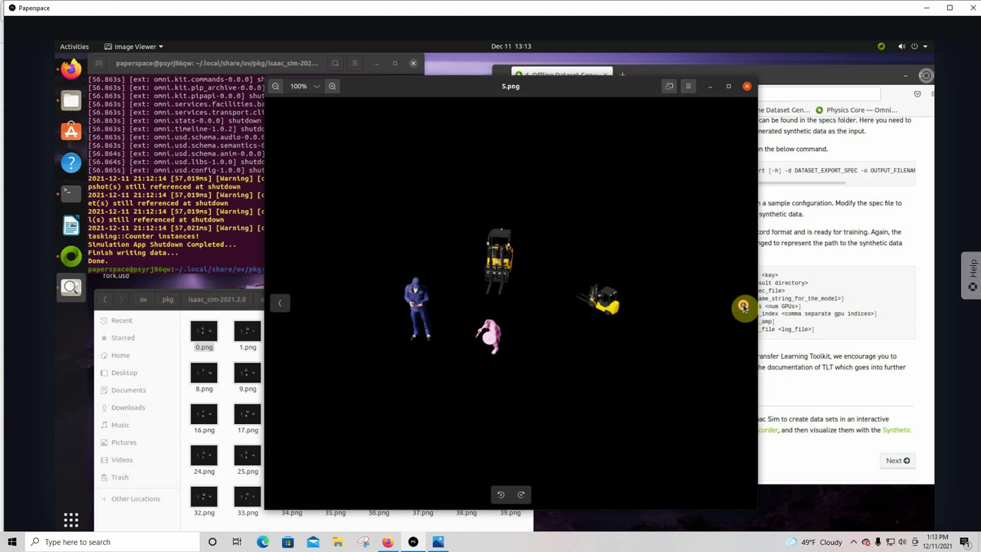
left_click(741, 306)
left_click(742, 307)
left_click(742, 307)
left_click(741, 306)
left_click(741, 306)
left_click(742, 306)
left_click(741, 307)
left_click(742, 306)
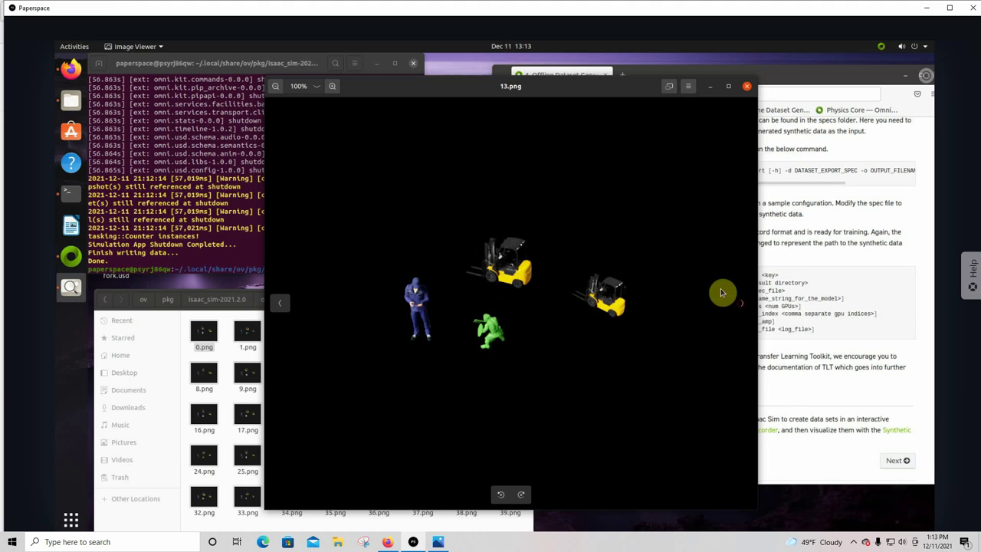
left_click(740, 304)
left_click(748, 88)
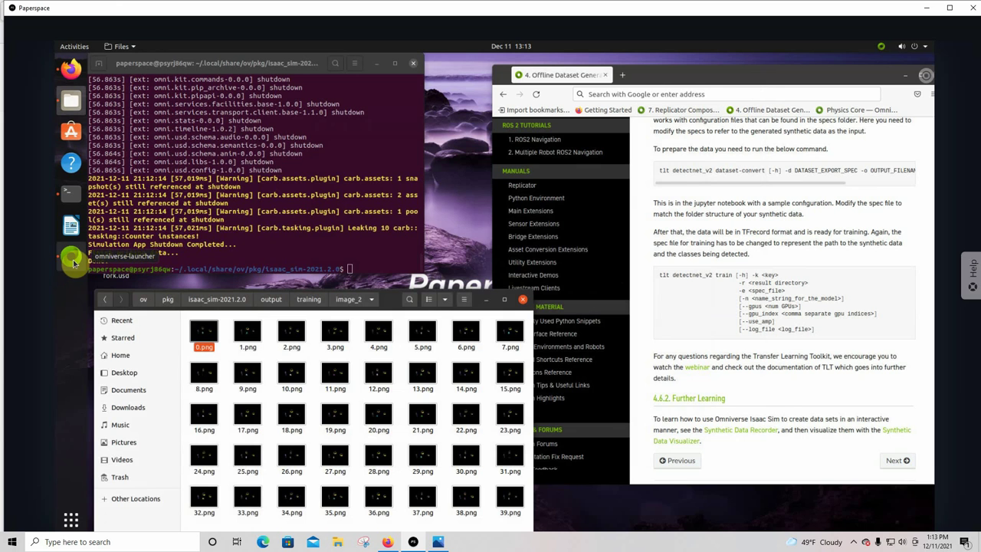
Step: Close the output folder window, launch Isaac Sim from the Omniverse Launcher with the Isaac Sim app, and maximize its window
left_click(71, 261)
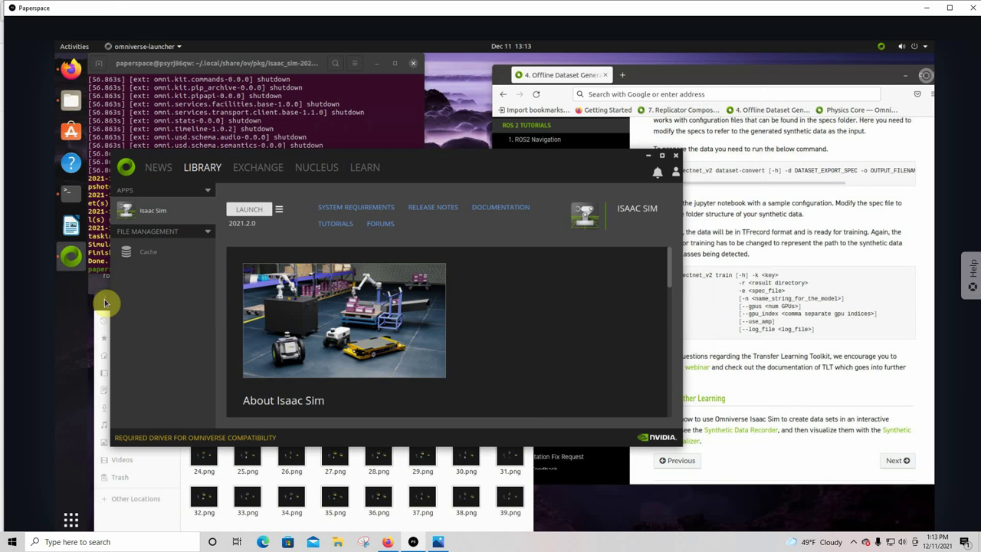
left_click(105, 302)
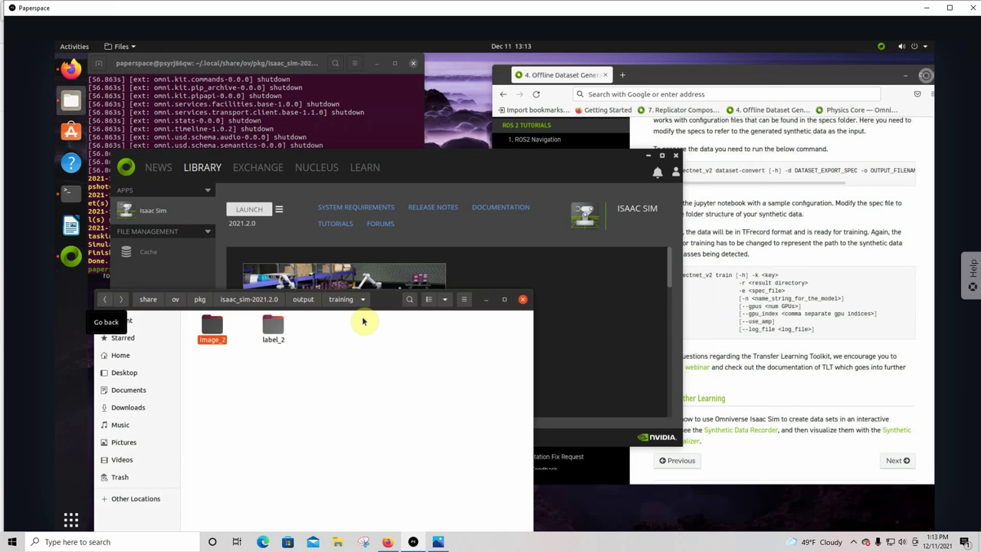
left_click(522, 300)
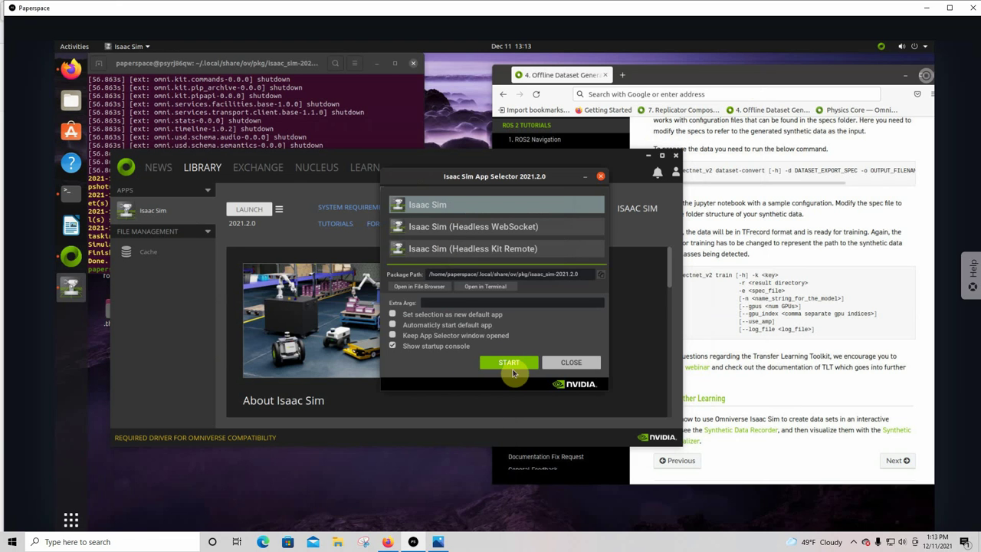
left_click(521, 367)
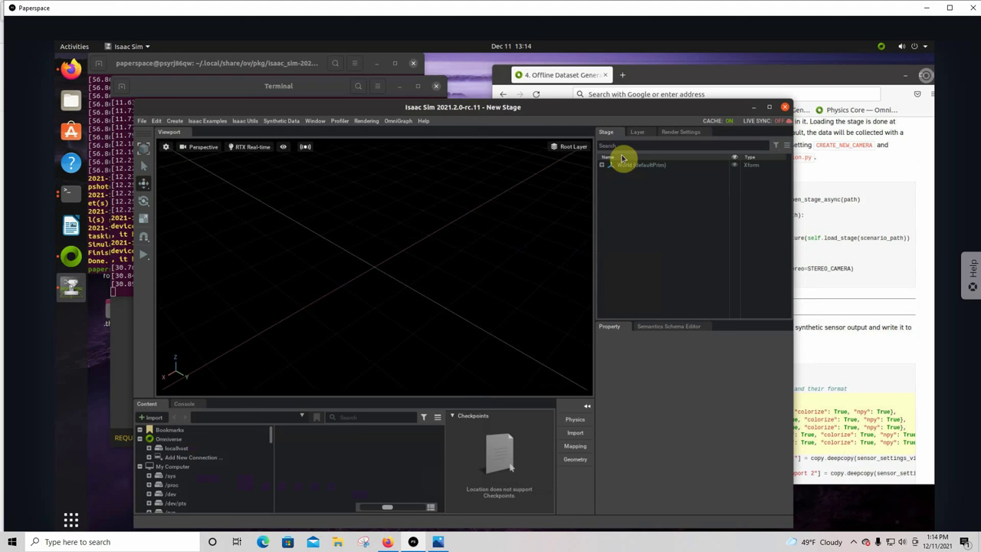
left_click(770, 108)
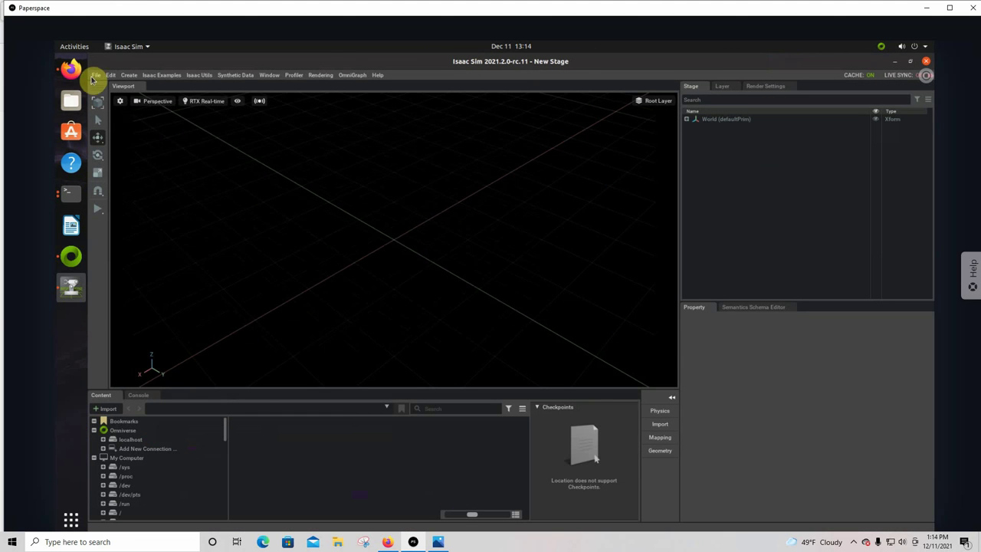
Step: Open the recent scene test6.usd and briefly play the simulation to preview the randomization, stopping it at the end
left_click(96, 76)
mouse_move(121, 100)
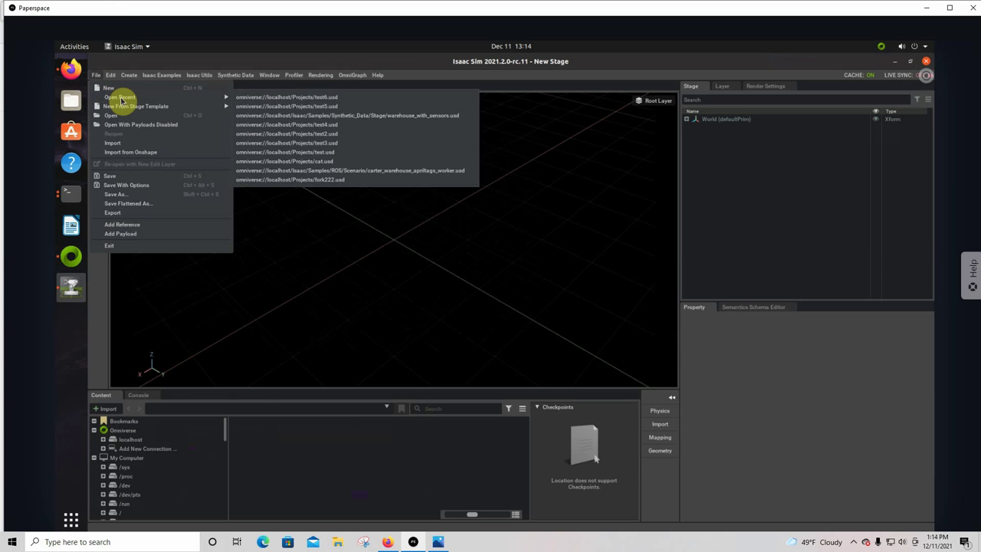
left_click(325, 97)
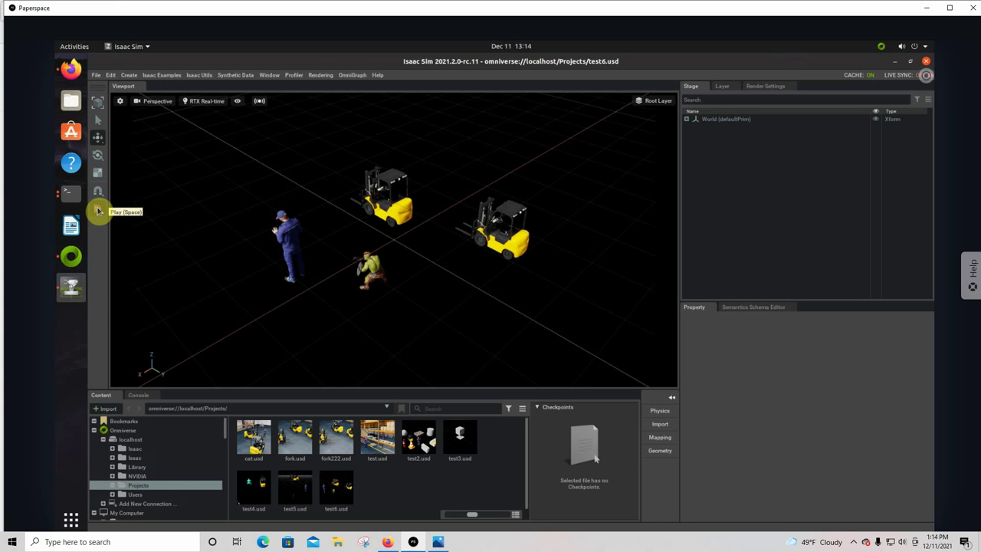
left_click(97, 211)
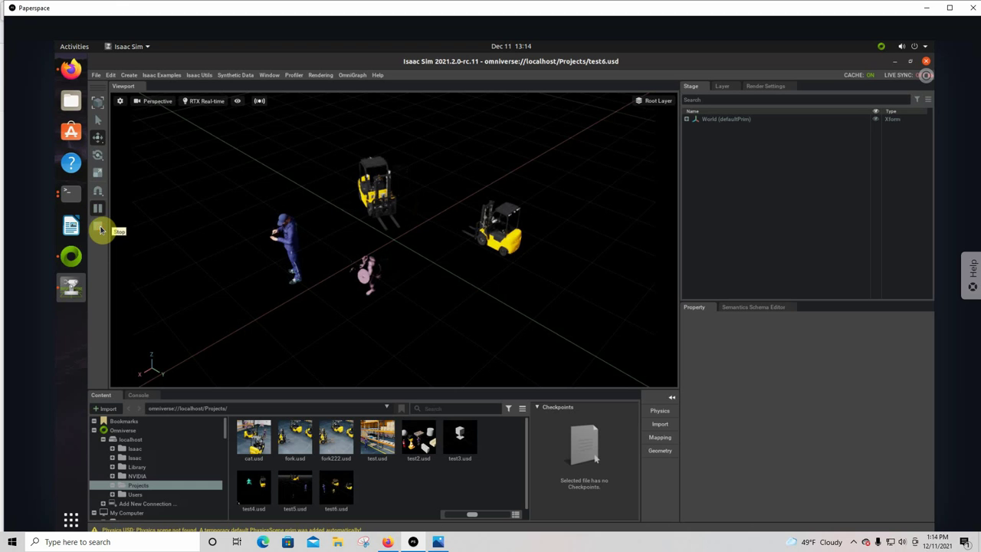
left_click(100, 226)
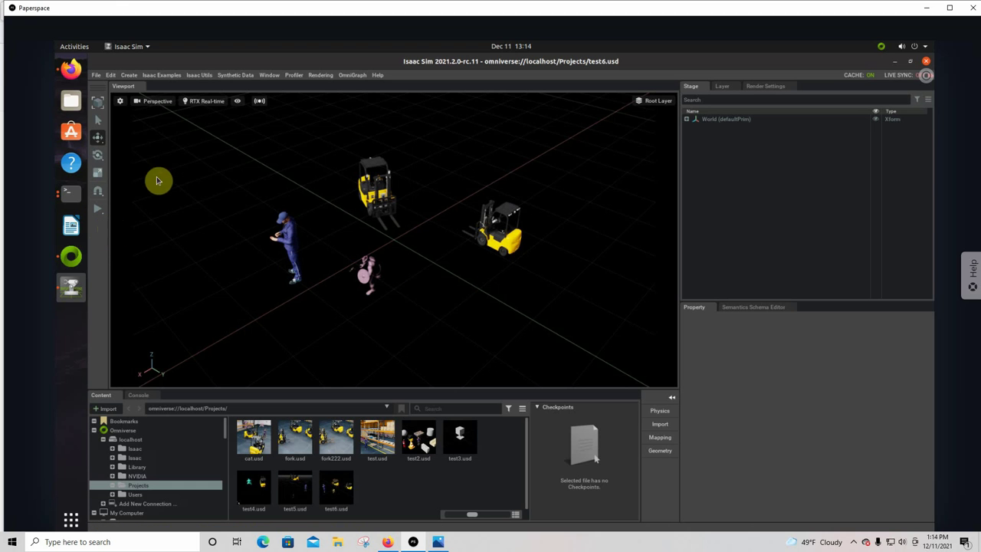
Step: Create a new camera from the current perspective view of the scene
left_click(160, 107)
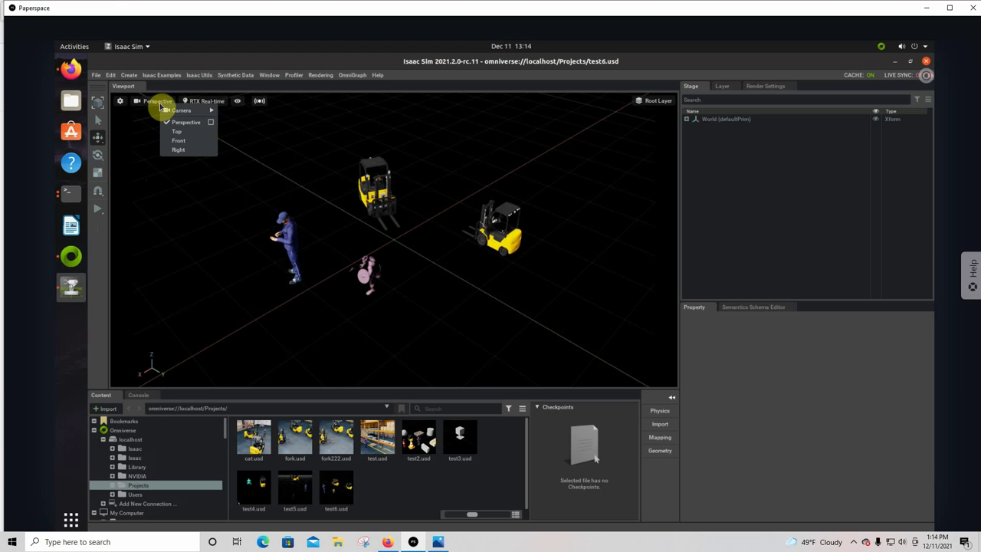
mouse_move(184, 111)
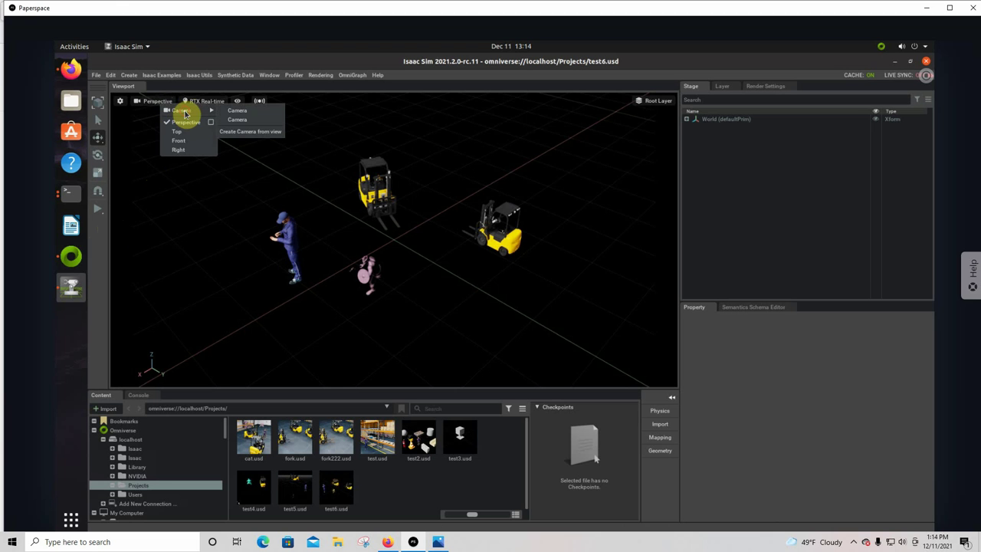
left_click(247, 134)
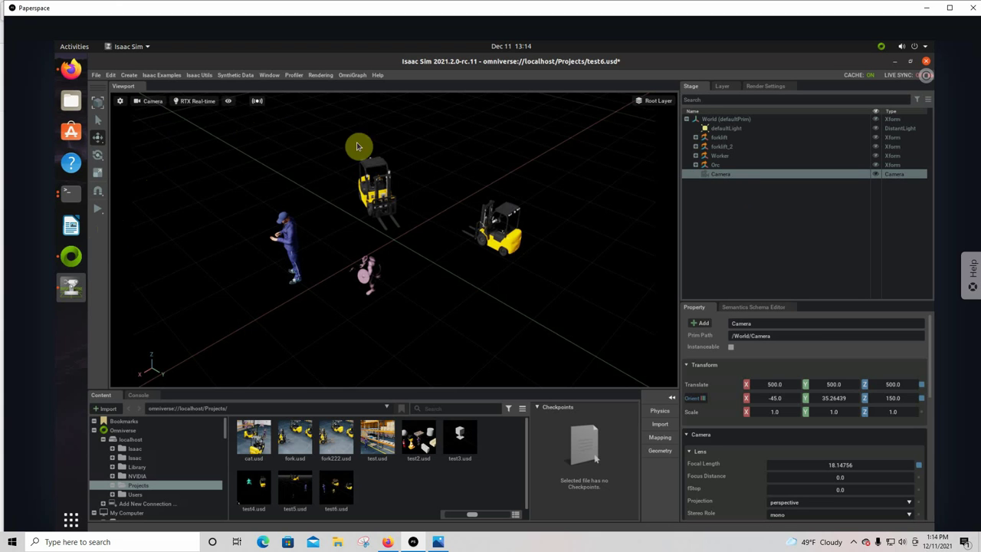
Step: Add a Movement domain randomization component to the new camera and expand the camera in the stage tree
left_click(229, 77)
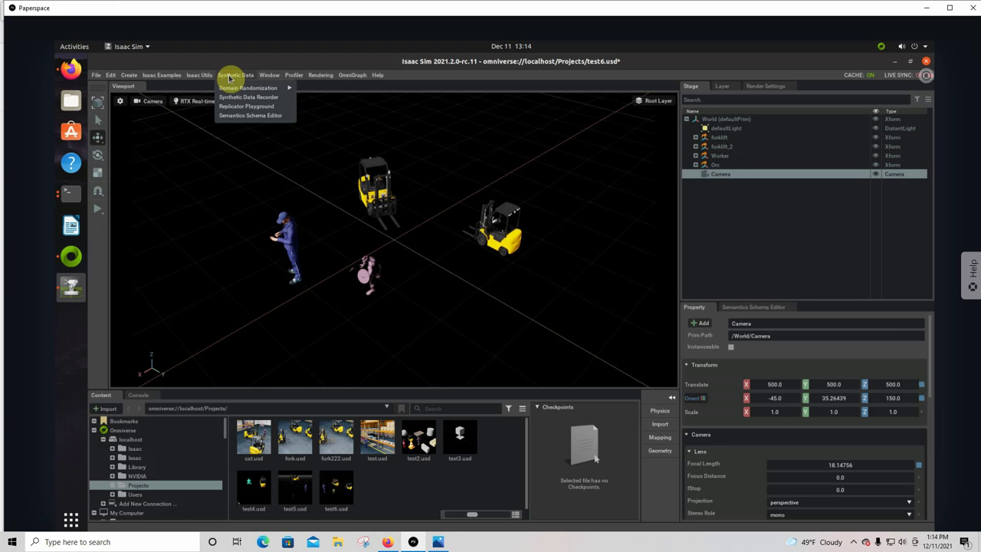
mouse_move(256, 88)
mouse_move(316, 88)
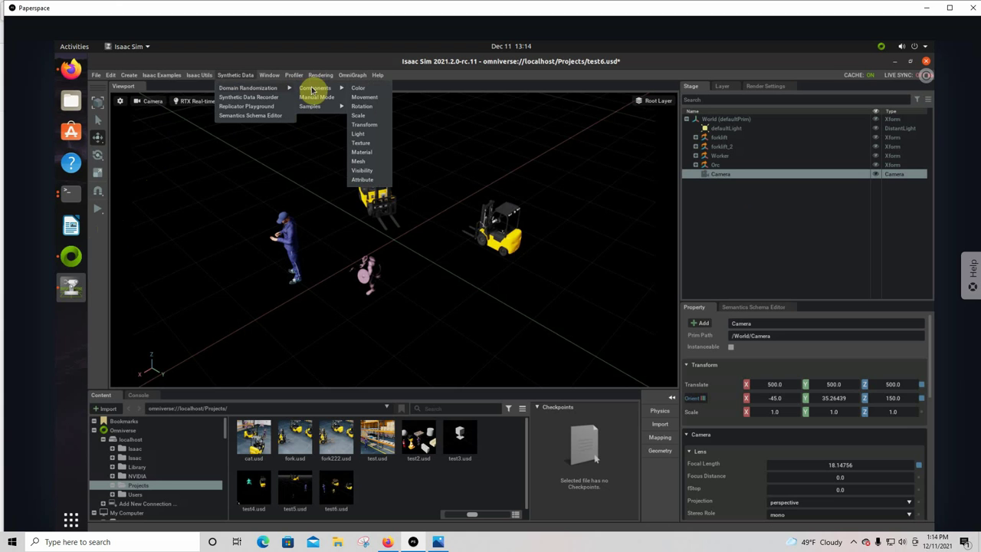
left_click(370, 99)
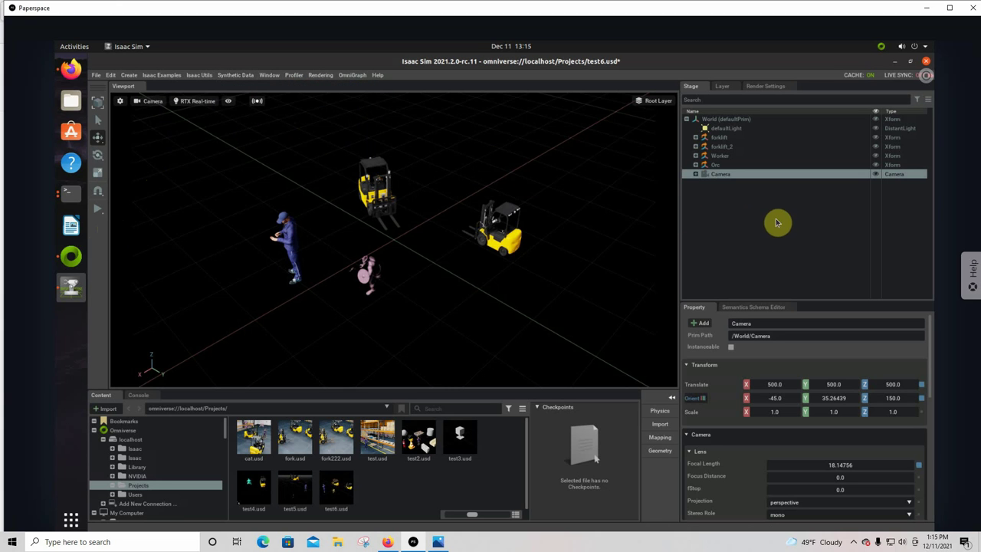
left_click(697, 176)
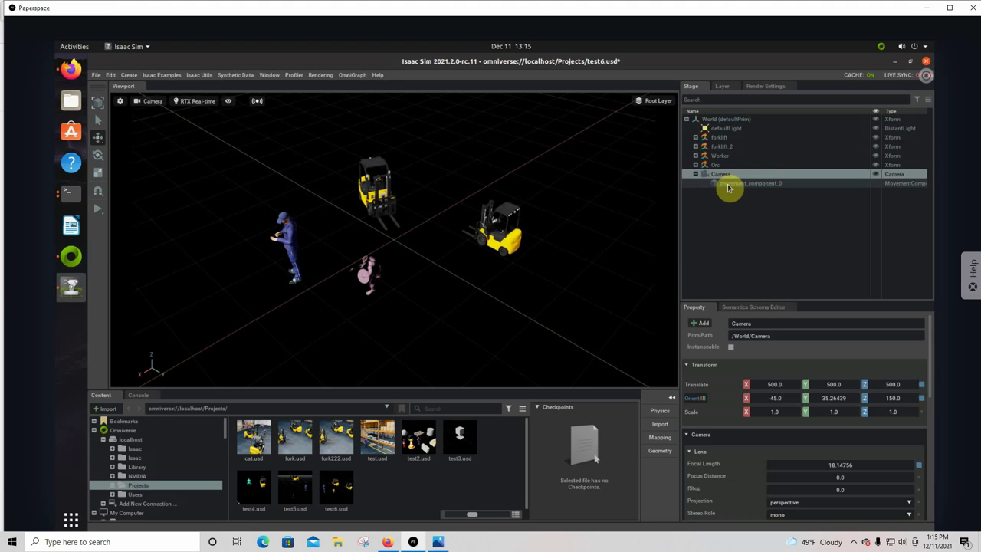
Step: Expand the raw USD properties of the camera's movement component and turn on enableLookAtTarget
left_click(728, 186)
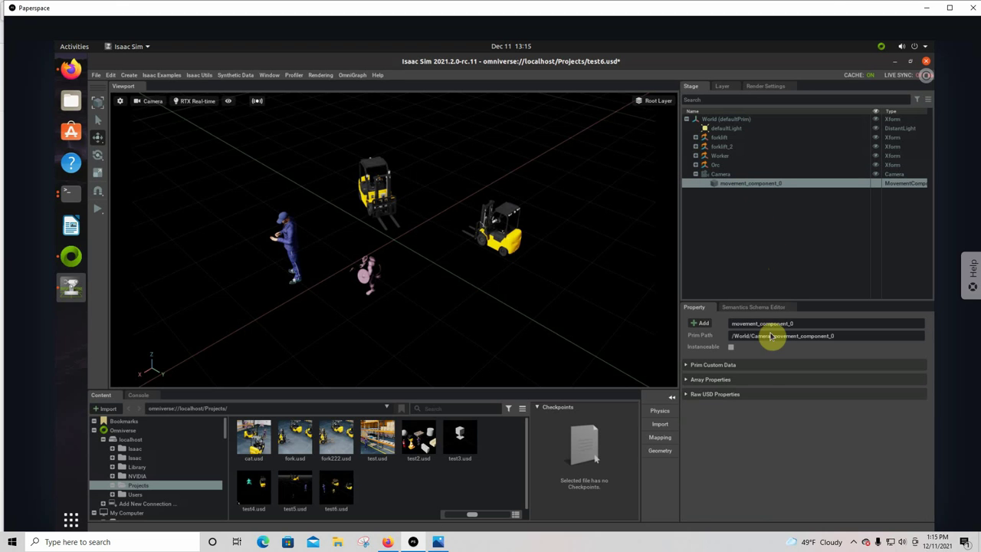
left_click(685, 397)
scroll(774, 395, "down", 2)
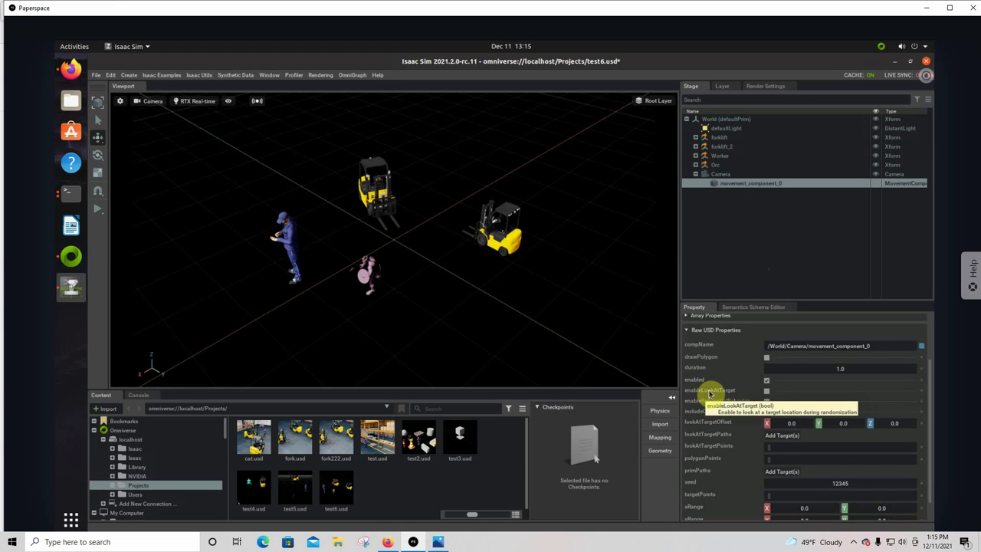
left_click(767, 391)
scroll(808, 425, "down", 1)
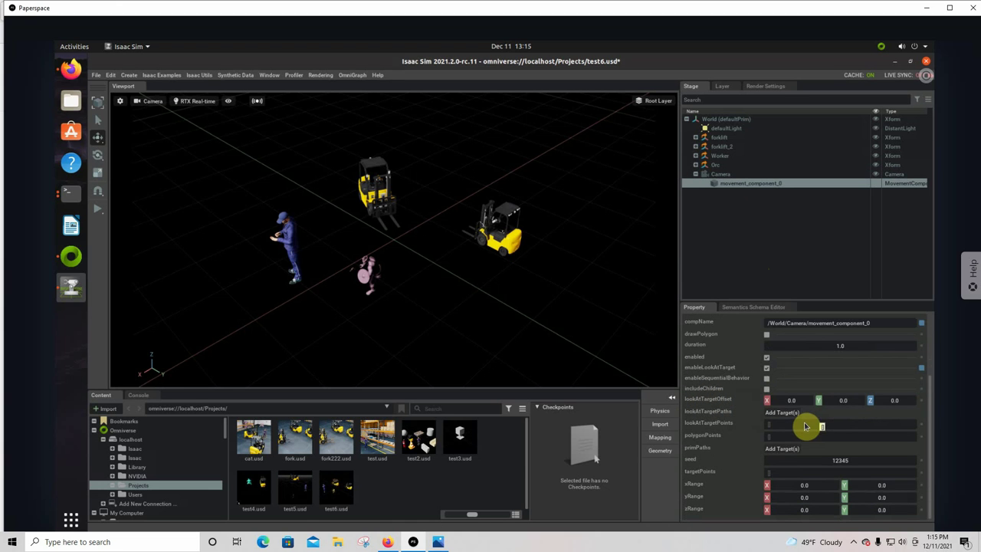
Step: Add the first forklift, /World/forklift, to the movement component's lookAtTargetPaths
left_click(783, 414)
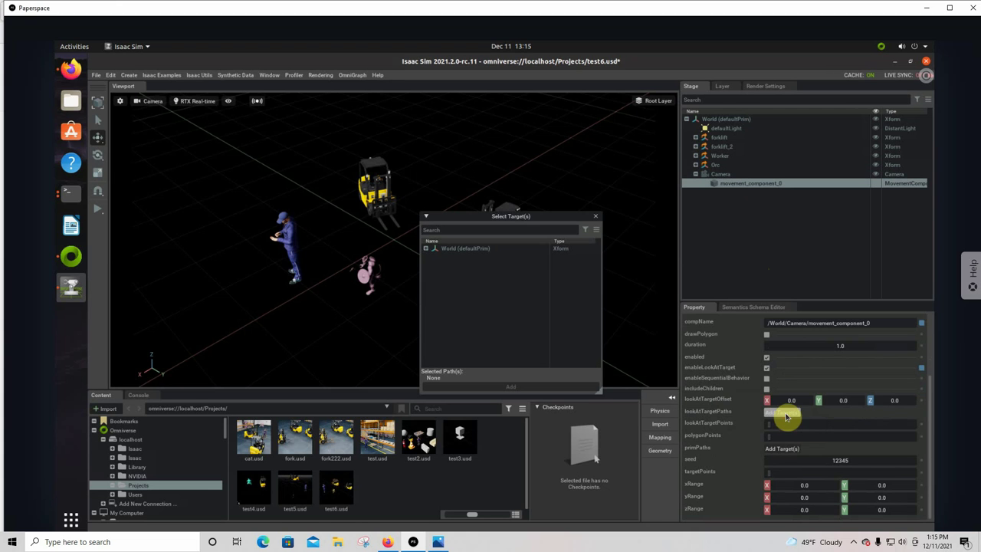
left_click(425, 248)
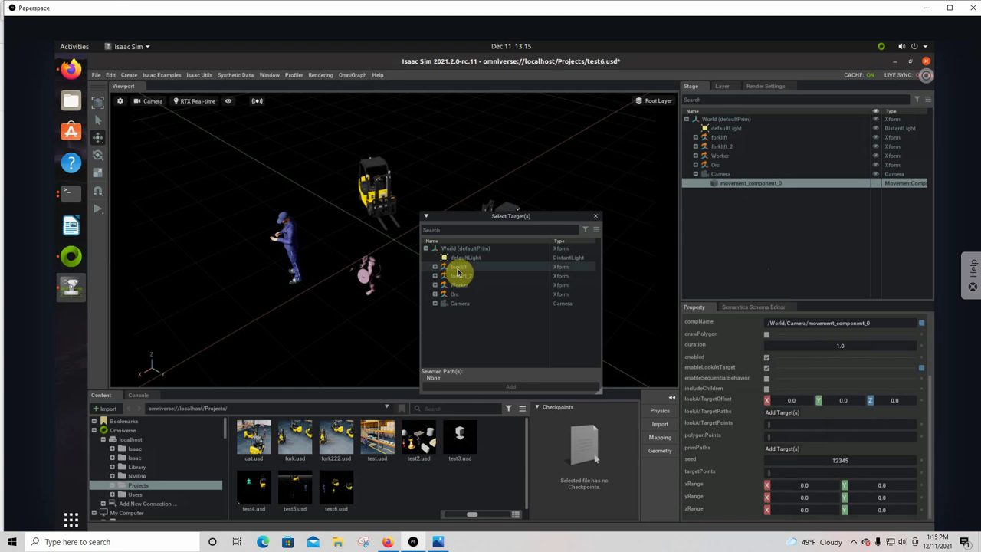
left_click(458, 268)
left_click(511, 387)
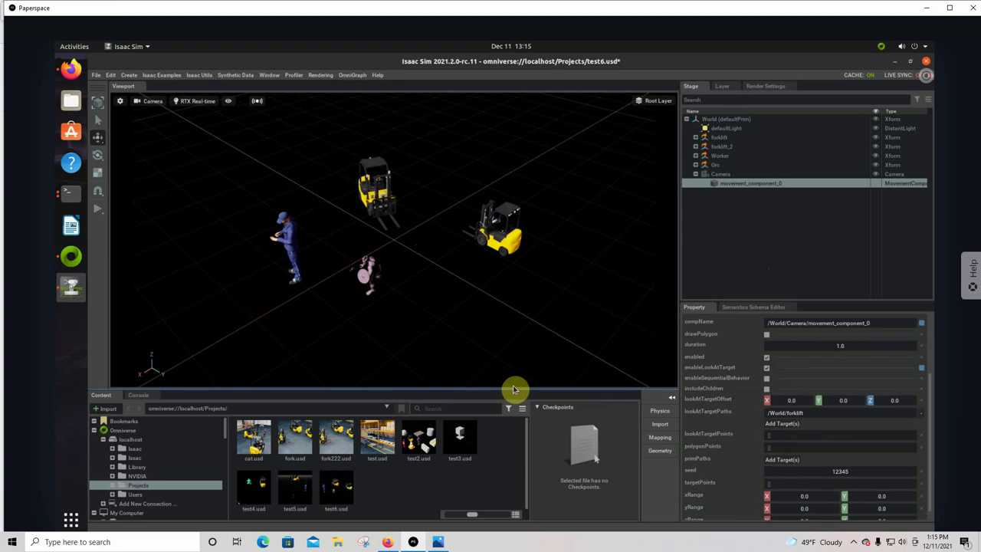
Step: Add the Orc and the Worker as further look-at target paths of the camera's movement component
left_click(775, 423)
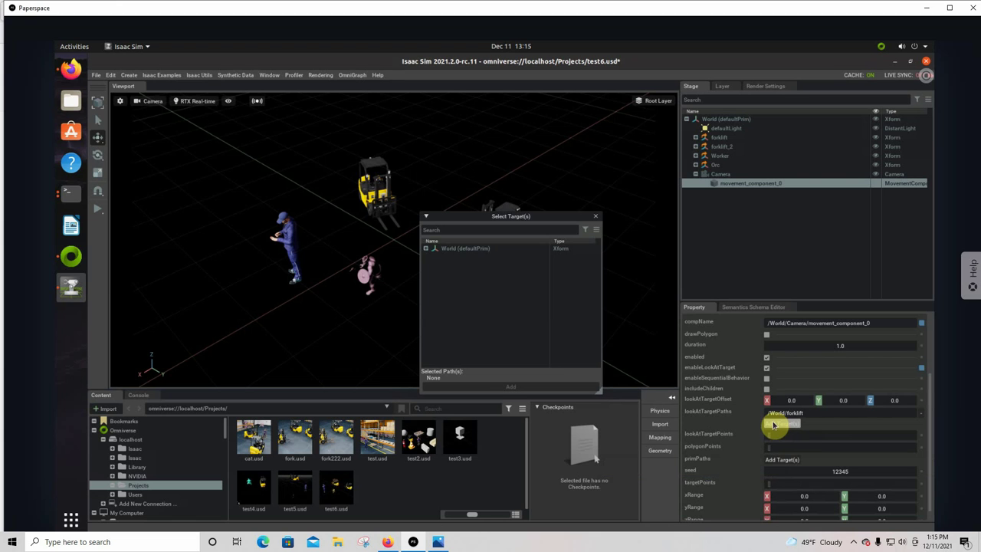
left_click(425, 249)
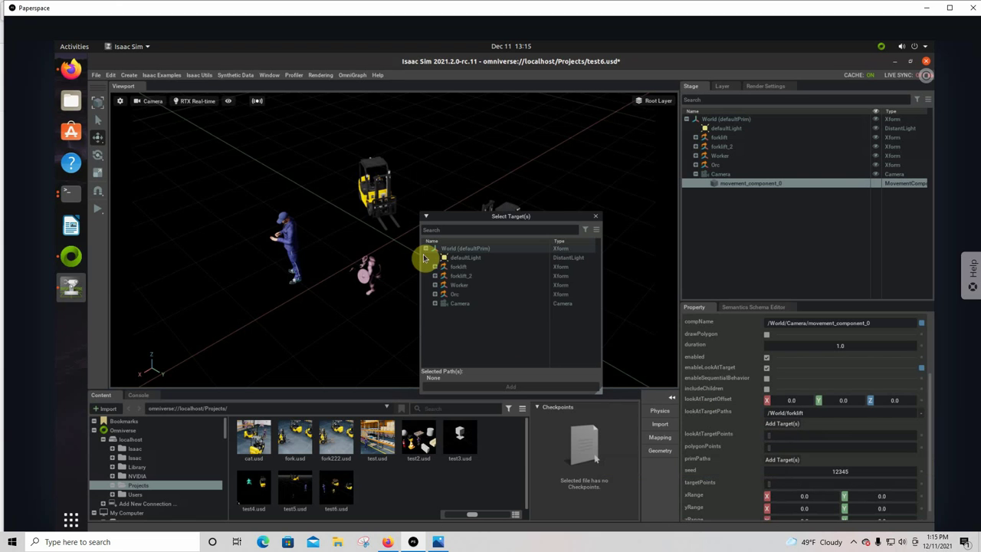
left_click(457, 296)
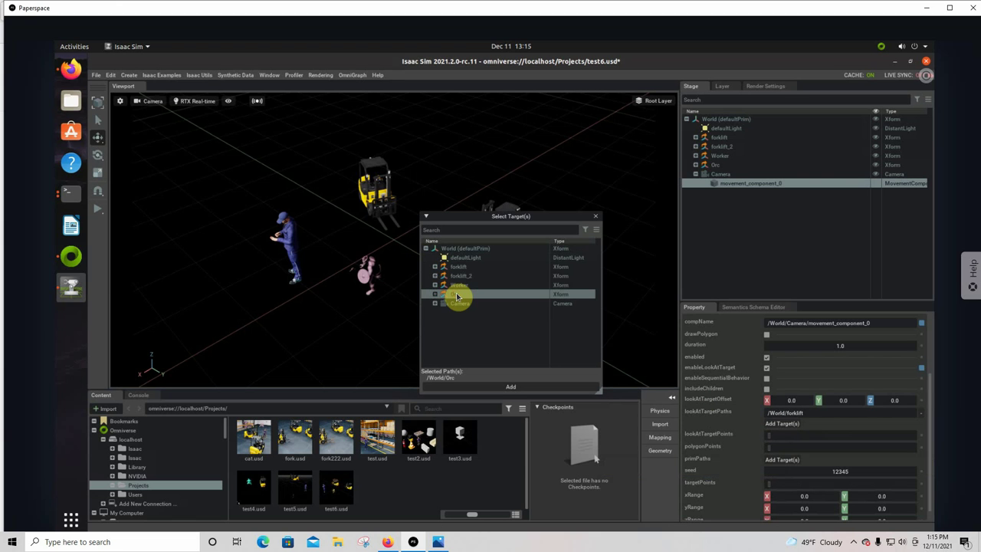
left_click(521, 387)
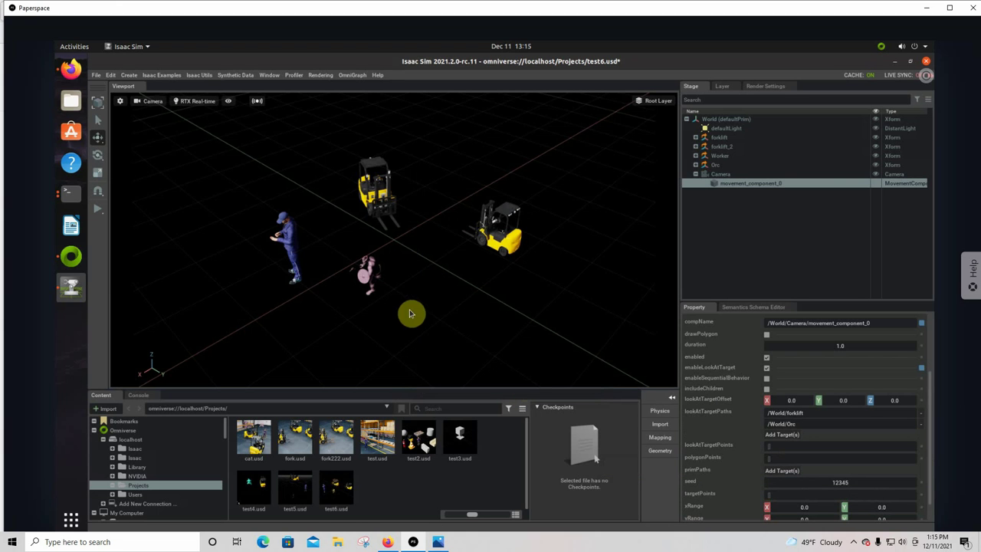
left_click(788, 433)
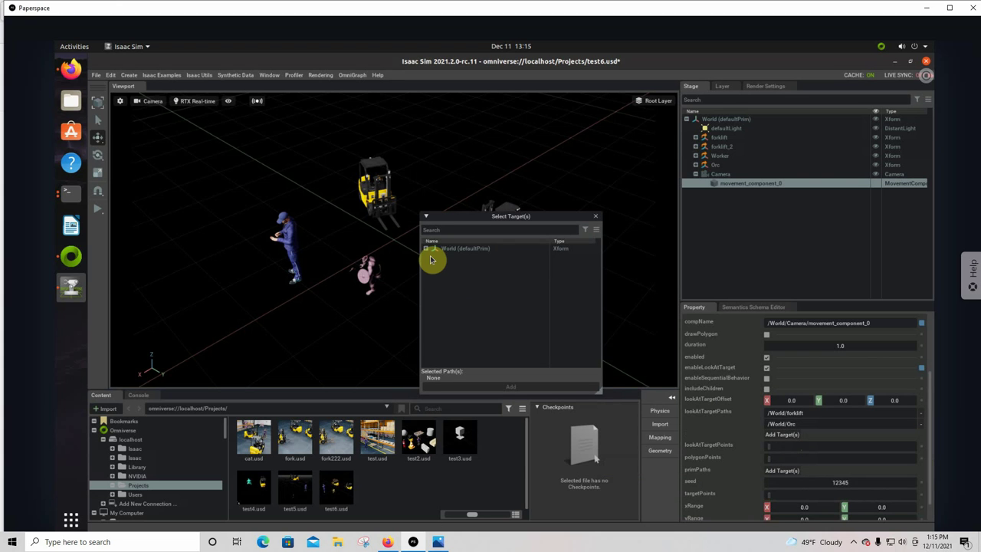
left_click(425, 249)
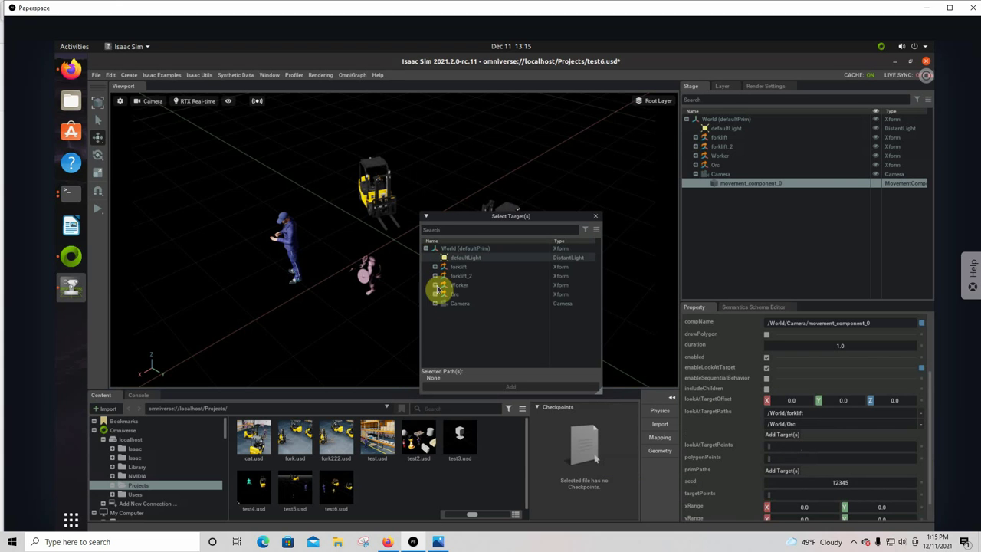
left_click(463, 285)
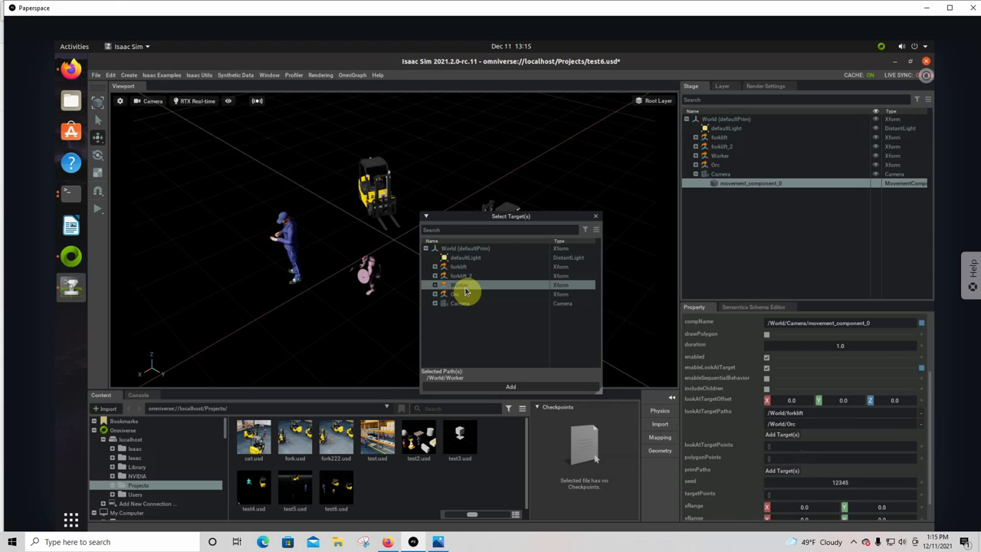
left_click(531, 387)
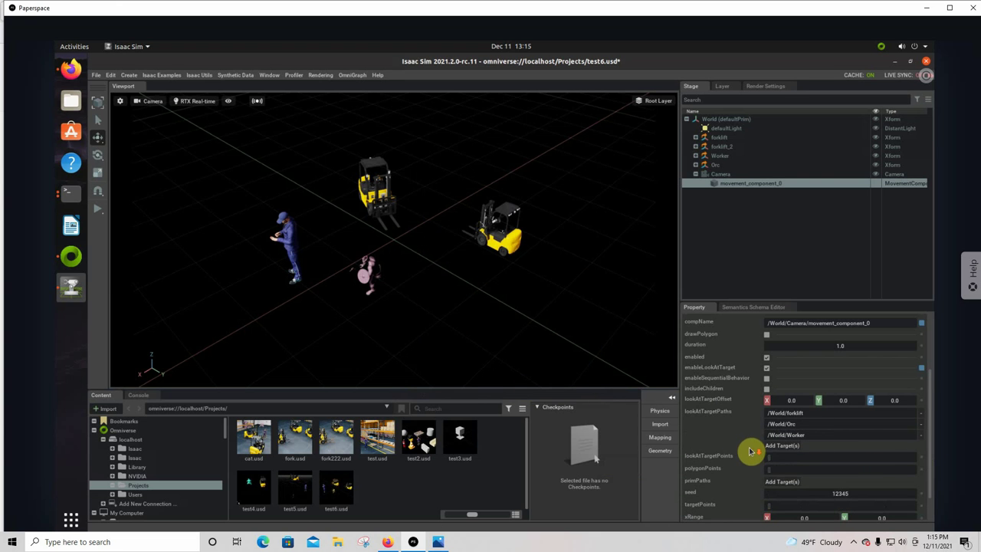
Step: Assign /World/Camera as the prim path that the movement component moves
scroll(751, 449, "down", 1)
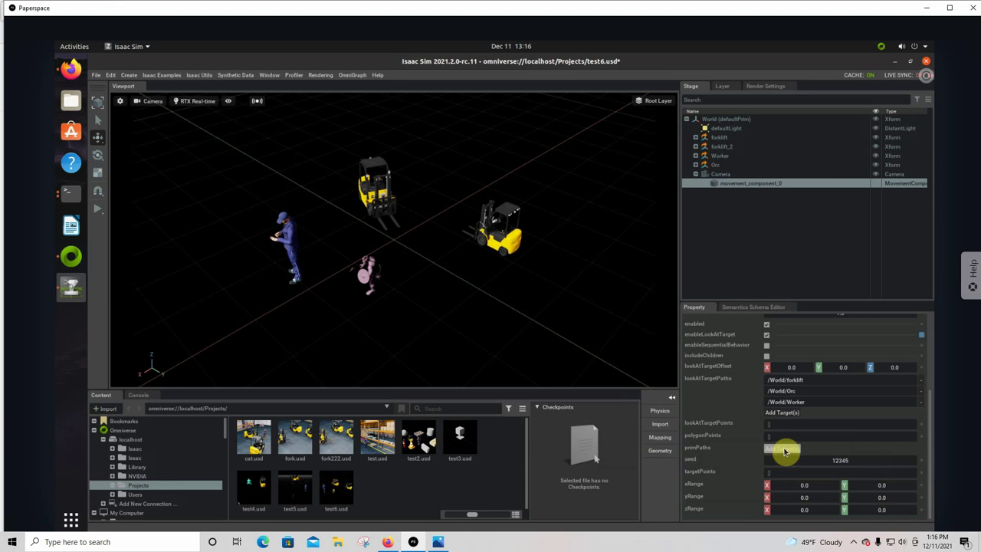
left_click(781, 448)
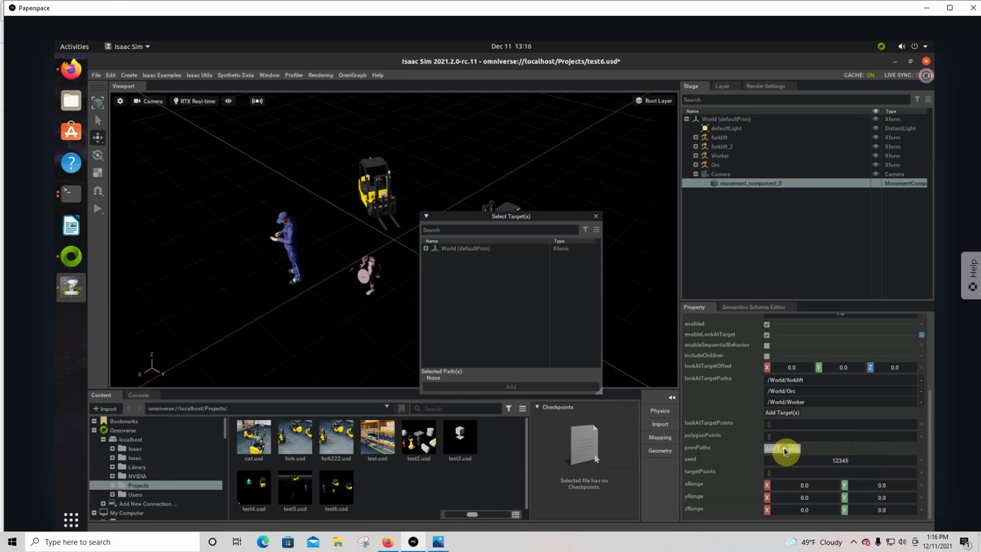
left_click(428, 253)
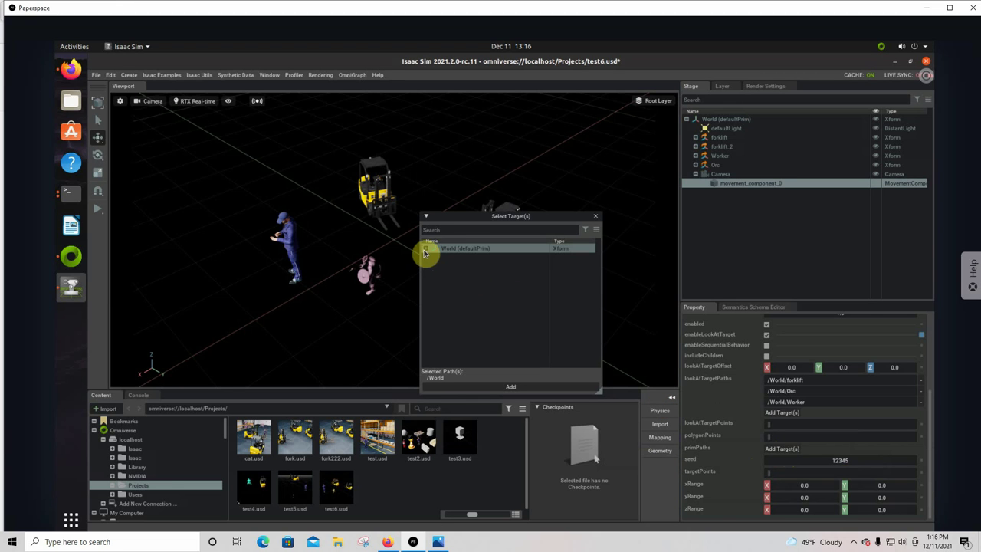
left_click(427, 250)
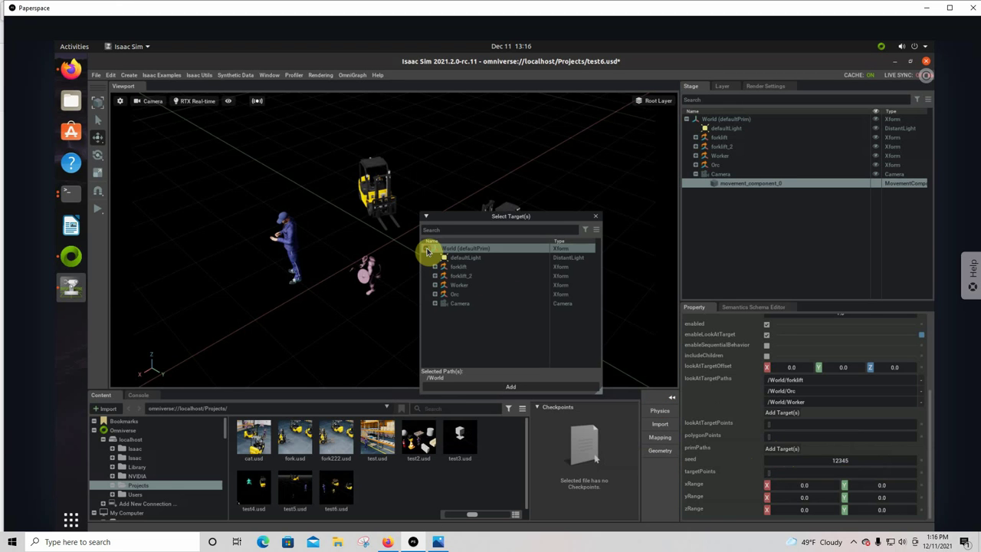
left_click(454, 304)
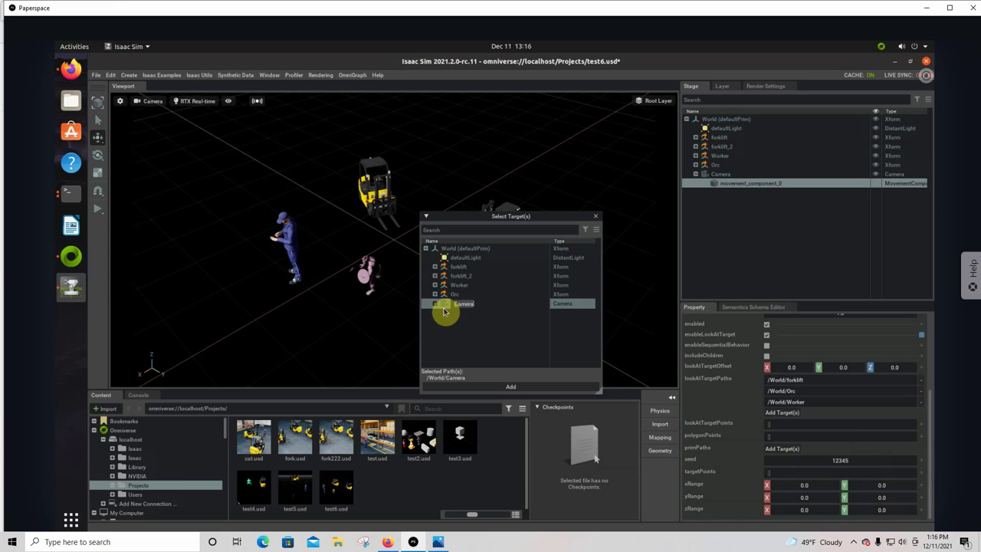
left_click(436, 307)
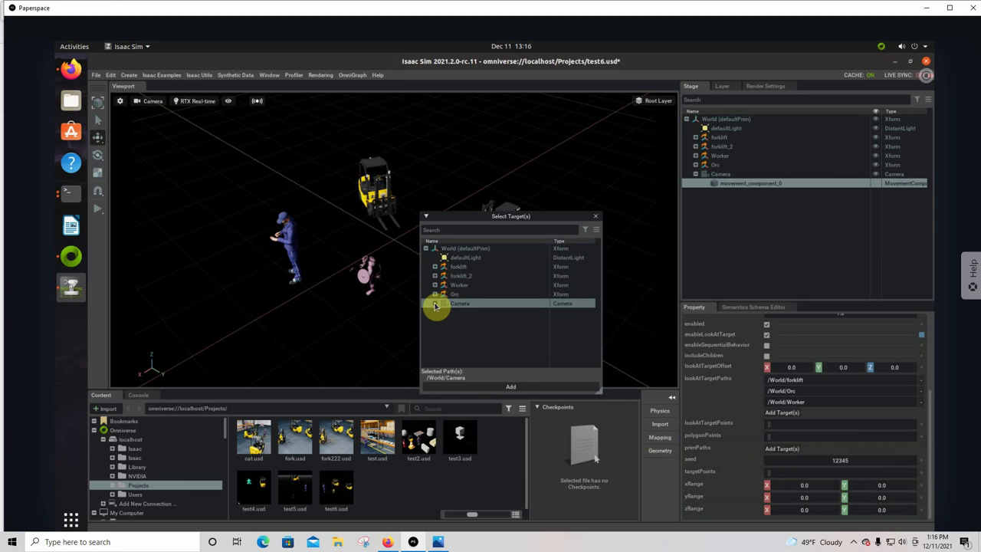
left_click(512, 387)
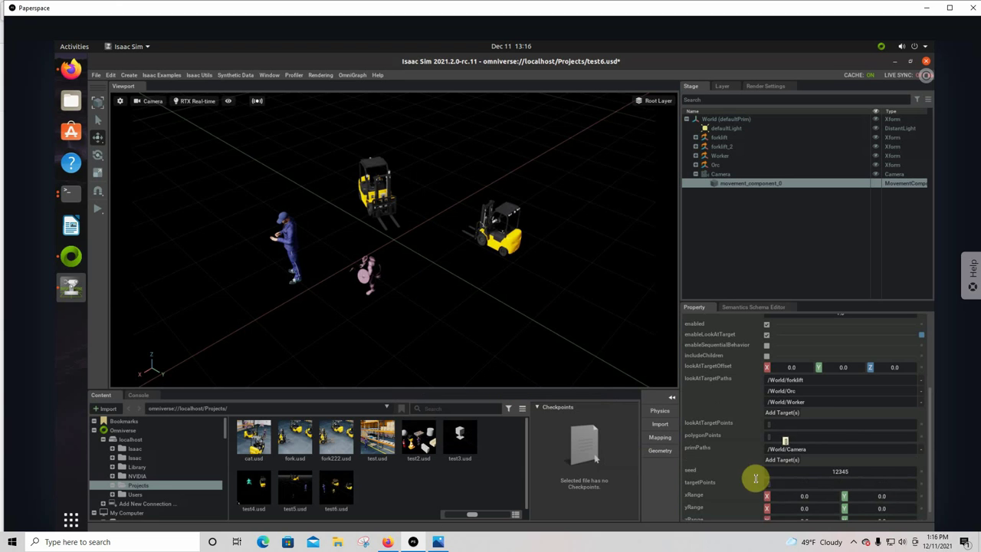
Step: Consult the camera1.PNG reference in Photos and set the movement component's xRange from -400 to 600
scroll(765, 478, "down", 1)
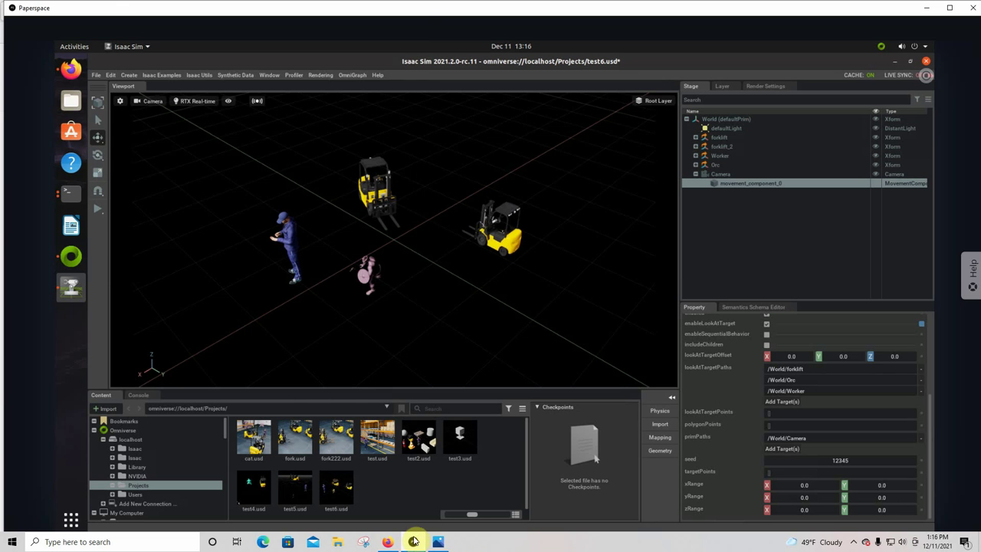
left_click(437, 542)
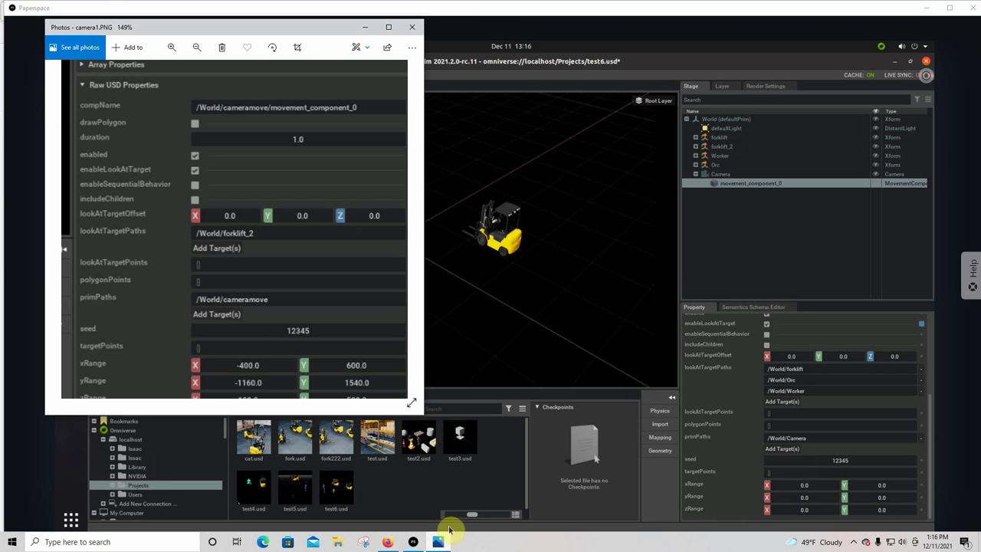
scroll(384, 328, "down", 3)
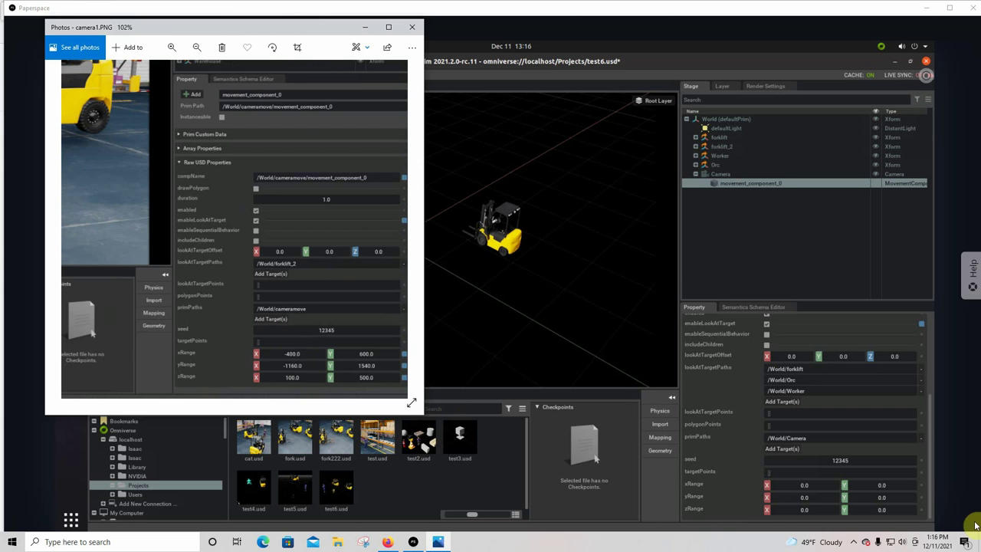
left_click(830, 488)
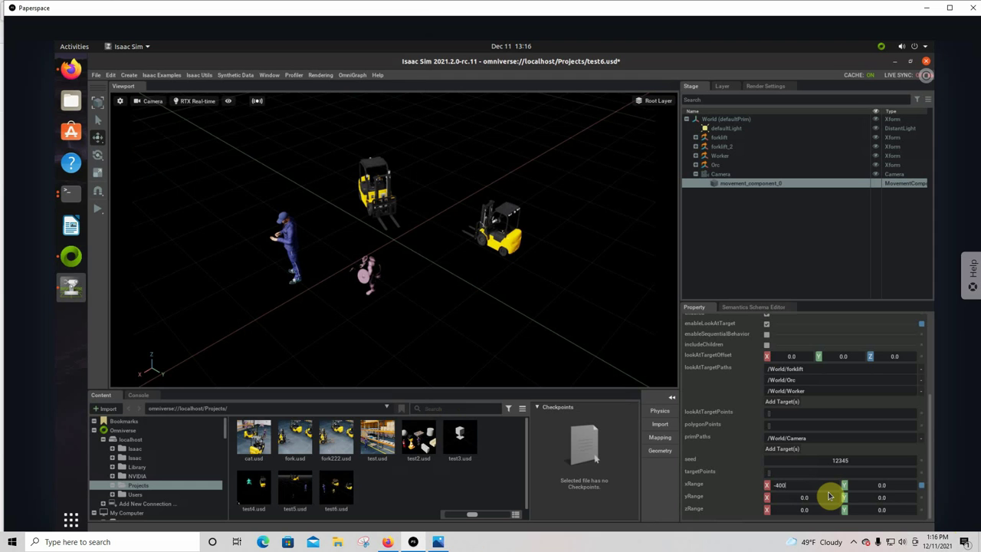
type("-400")
left_click(877, 489)
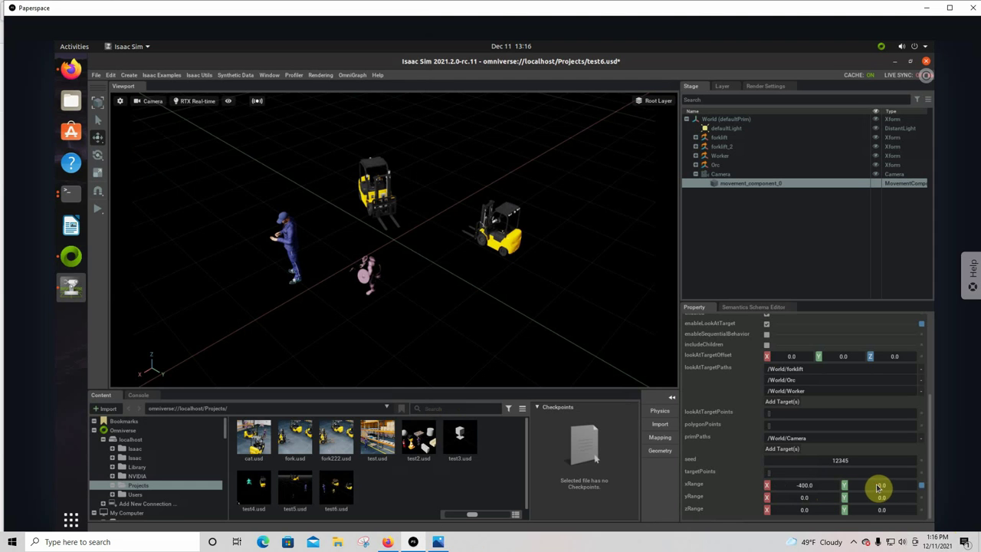
double_click(878, 485)
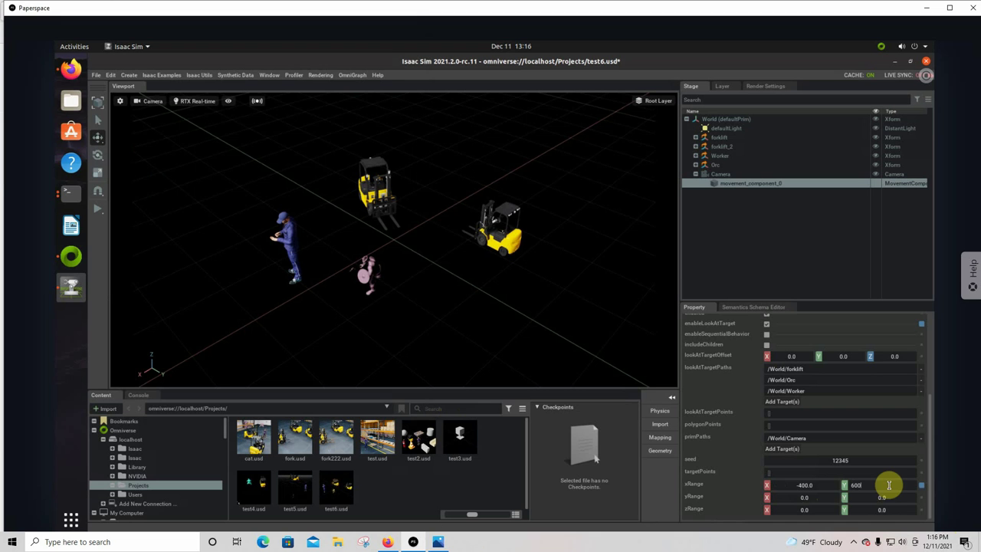
left_click(822, 503)
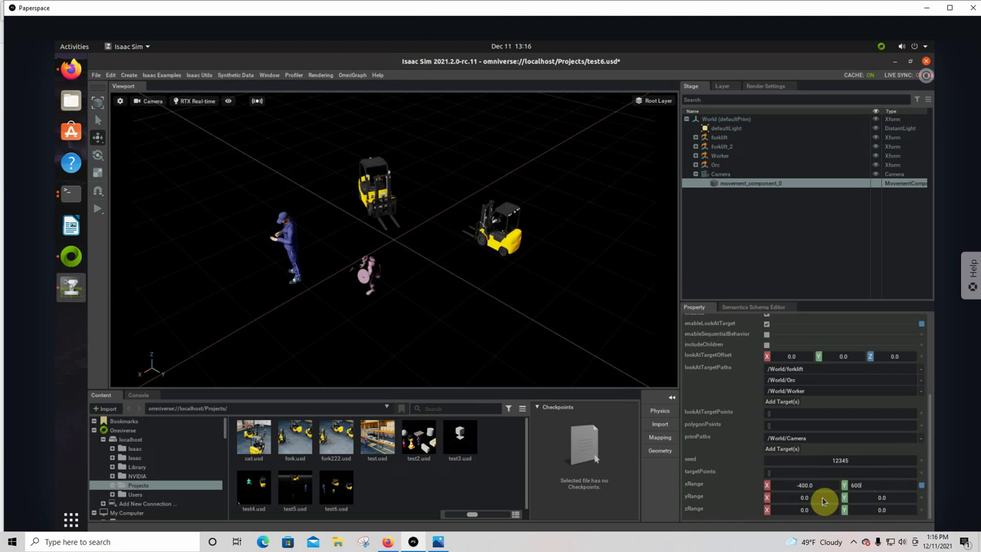
Step: Check the camera1.PNG reference again and set the movement component's yRange from -1160 to 1540
left_click(437, 541)
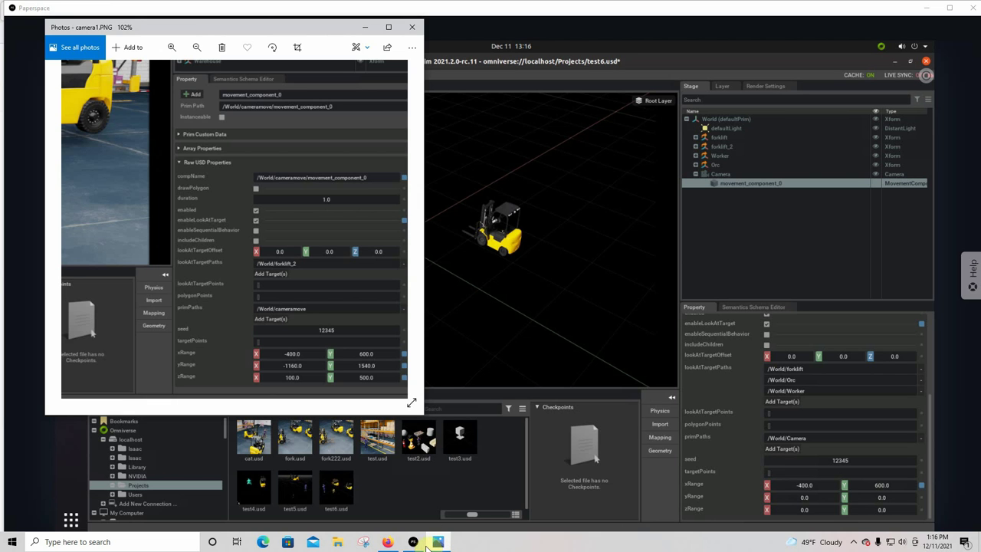
left_click(818, 501)
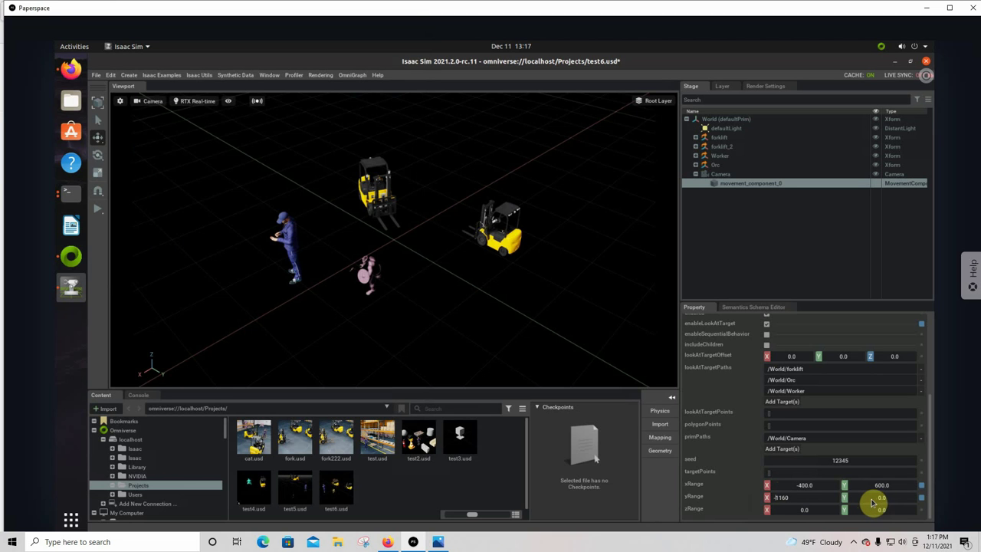
key("Return")
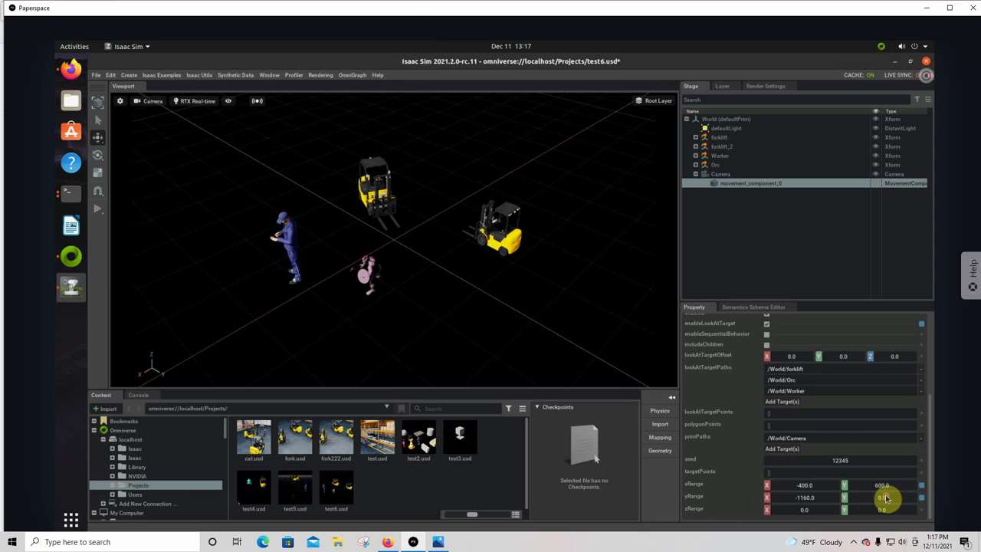
double_click(881, 496)
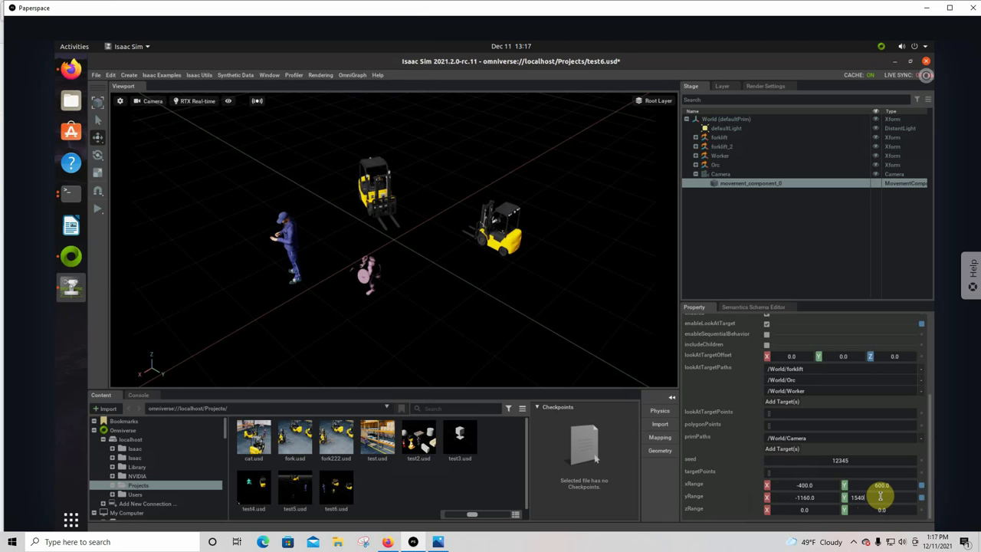
key("Return")
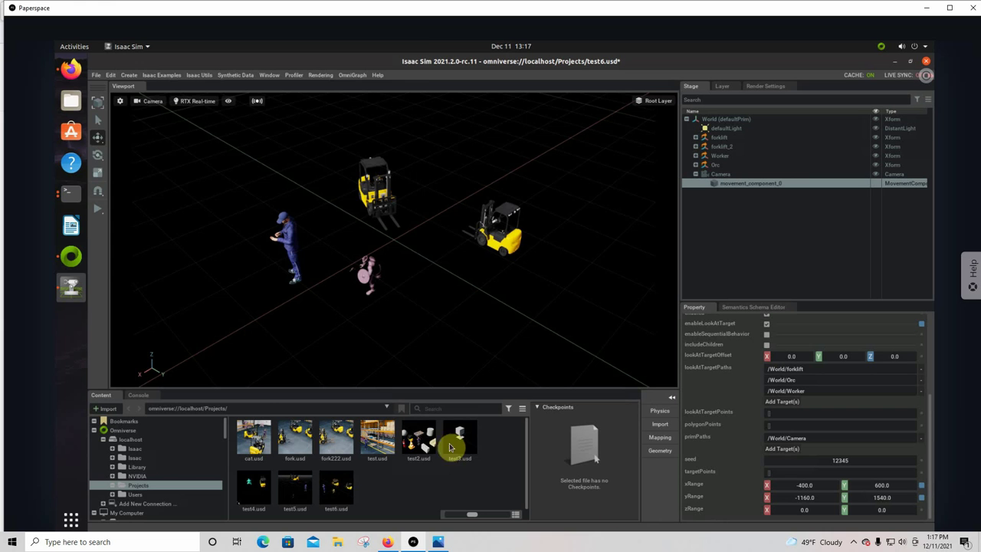
Step: Check the camera1.PNG reference in Photos, set the movement component's zRange from 100 to 500, and save the stage
left_click(438, 541)
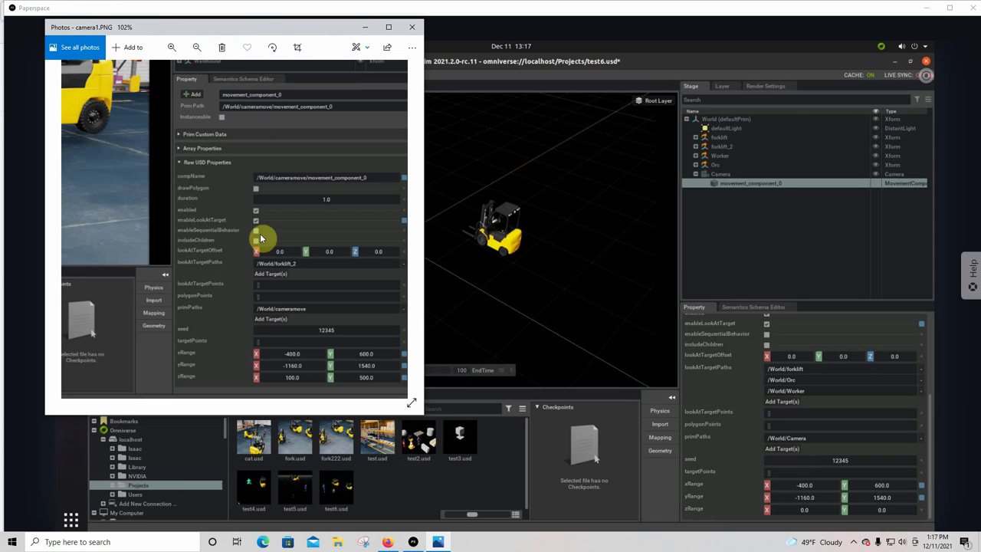
left_click(817, 515)
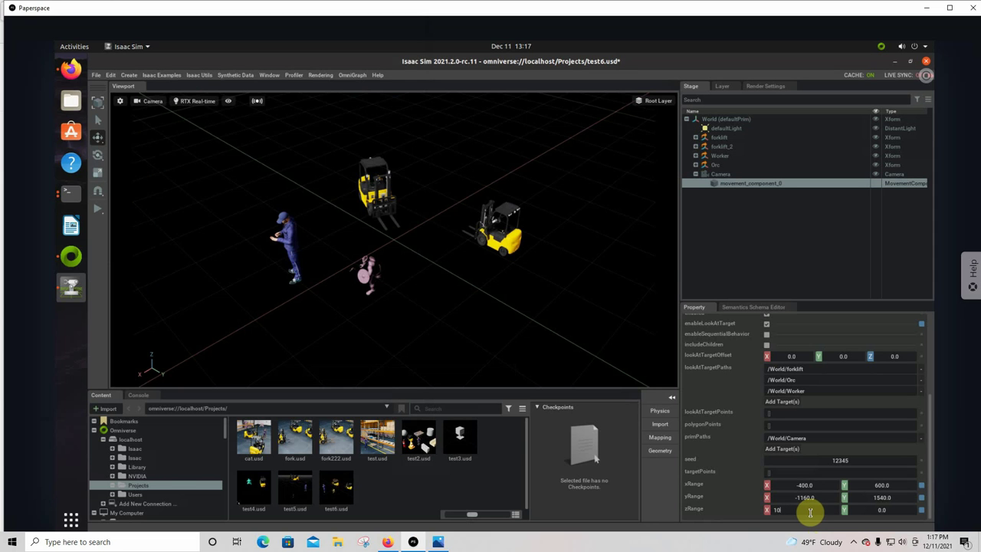
type("100")
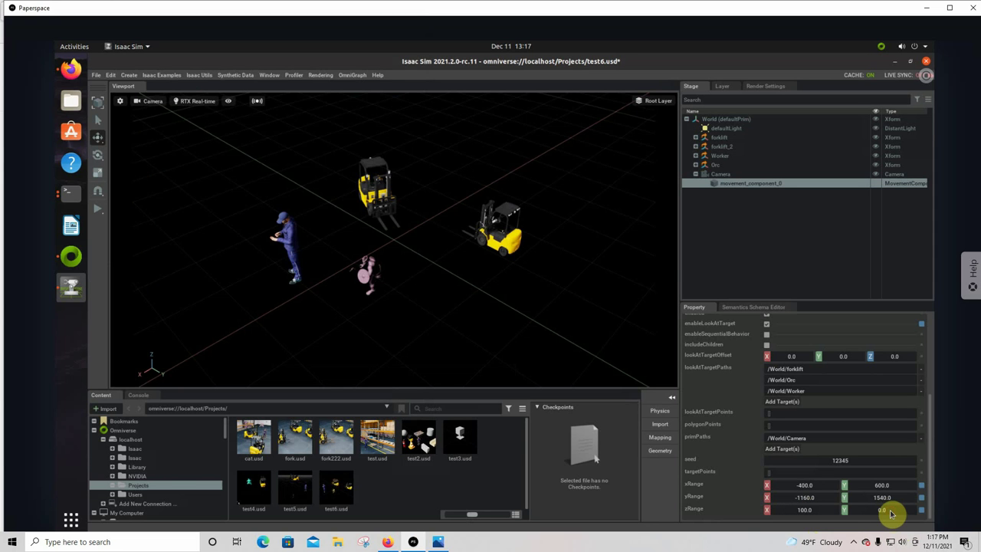
left_click(890, 509)
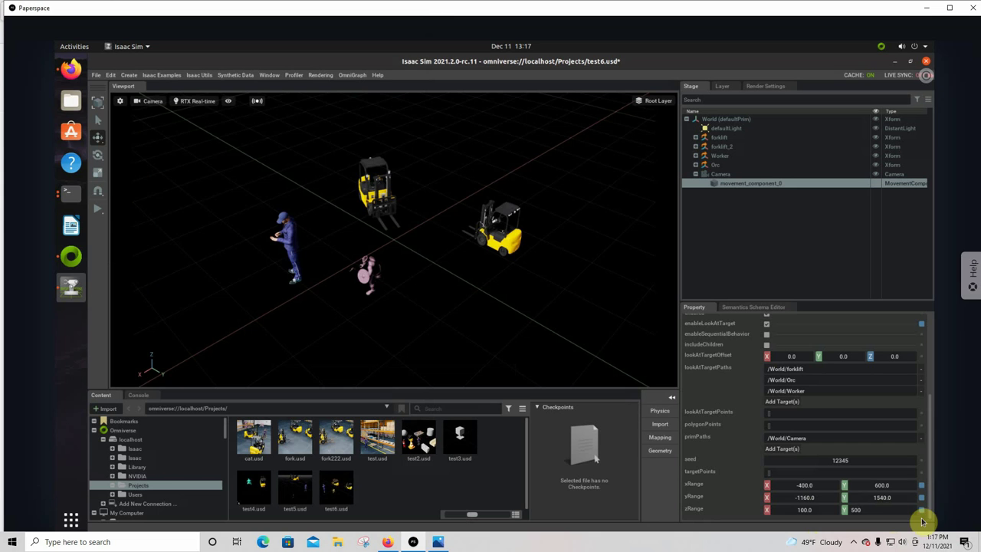
key("Return")
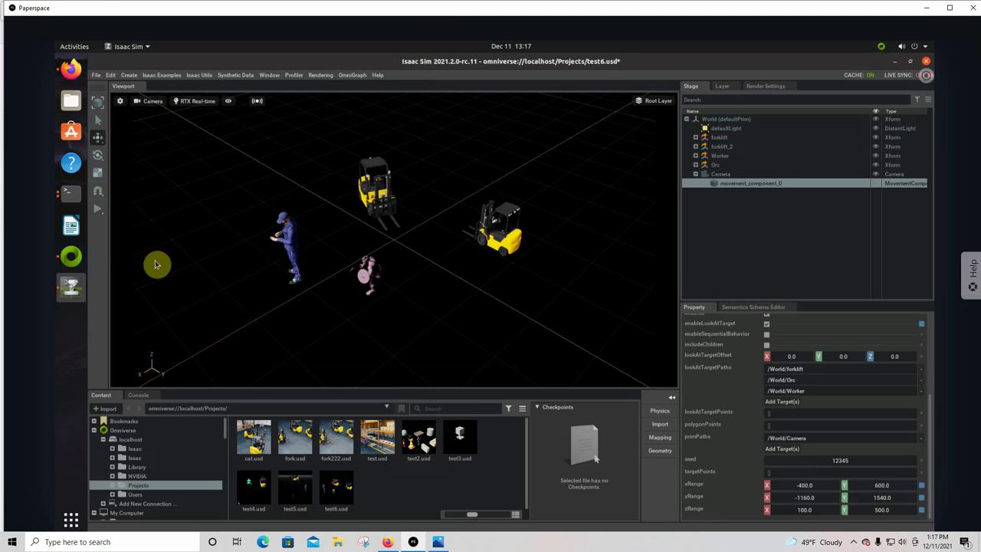
left_click(96, 75)
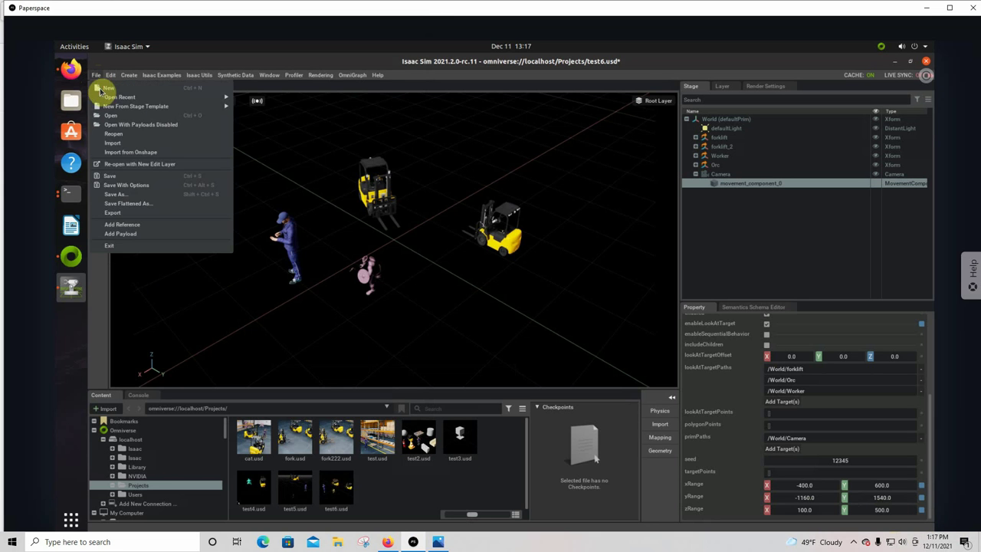
left_click(114, 177)
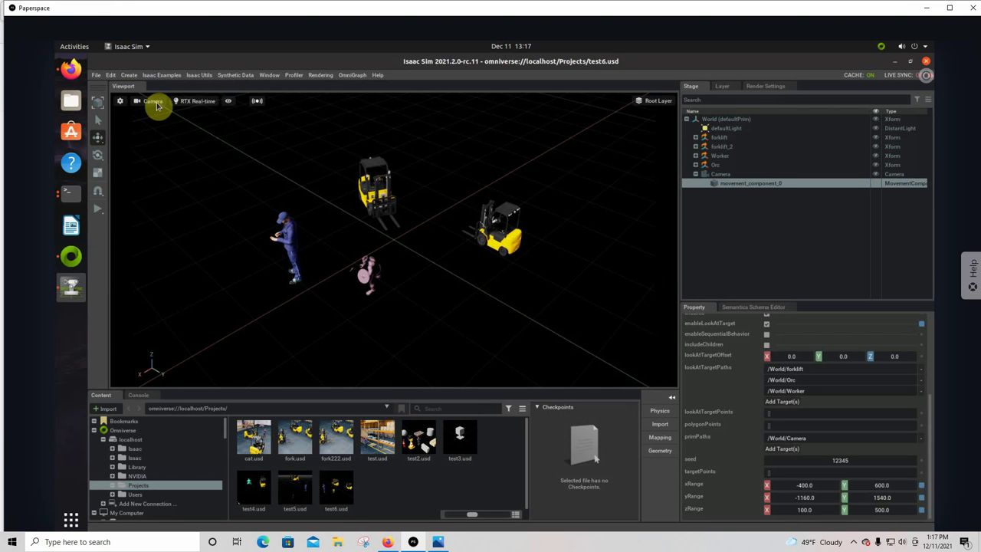
Step: Rename the Camera prim in the stage tree as camera_move and collapse its children
right_click(721, 178)
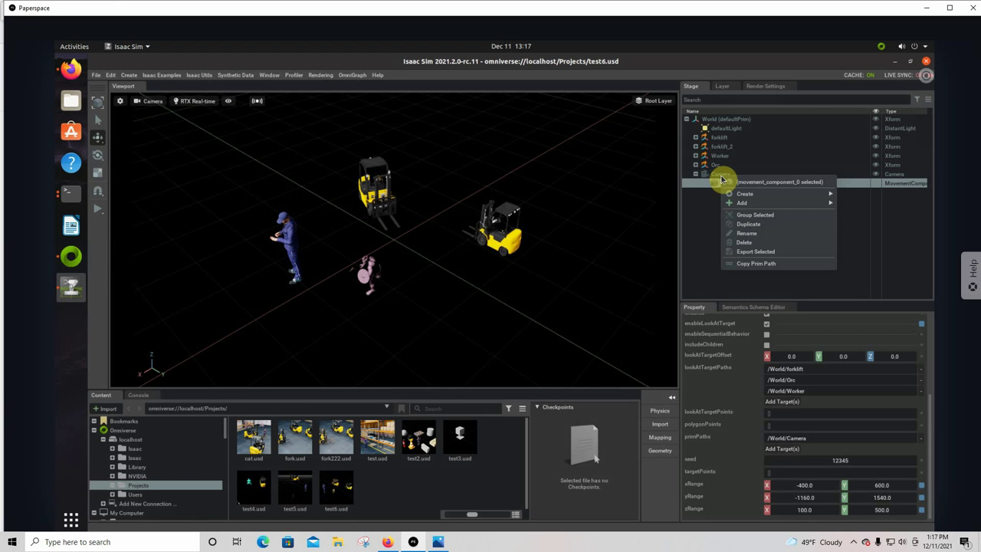
left_click(756, 236)
left_click(721, 176)
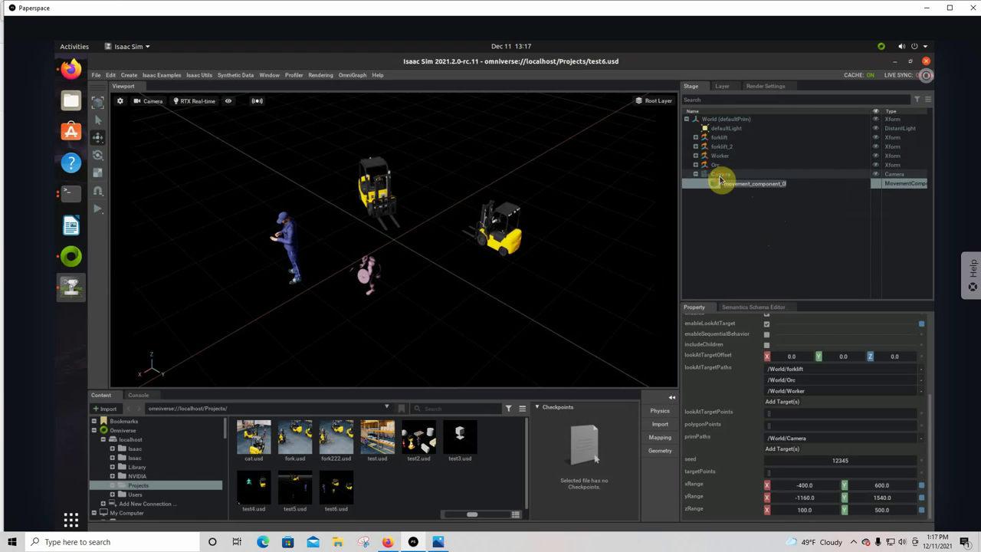
right_click(720, 179)
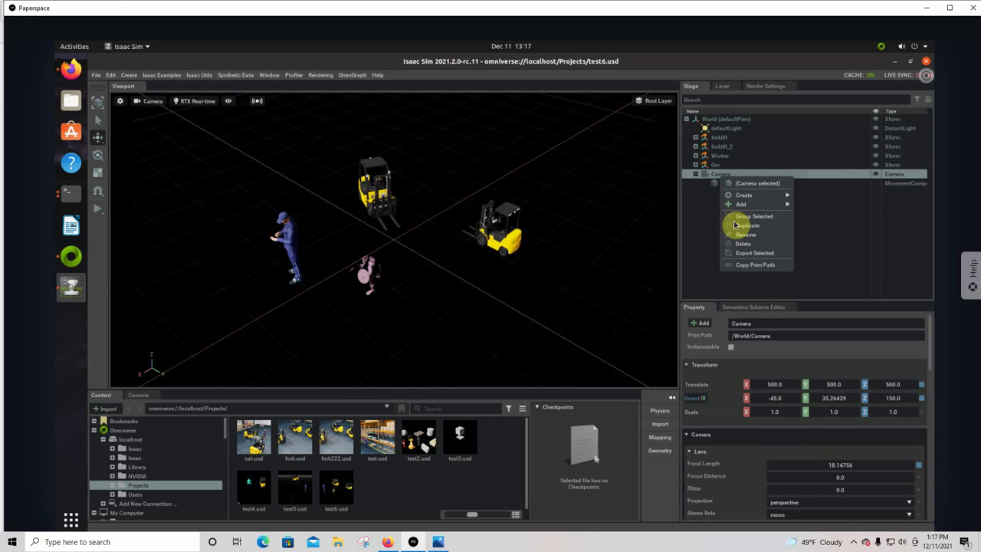
left_click(742, 235)
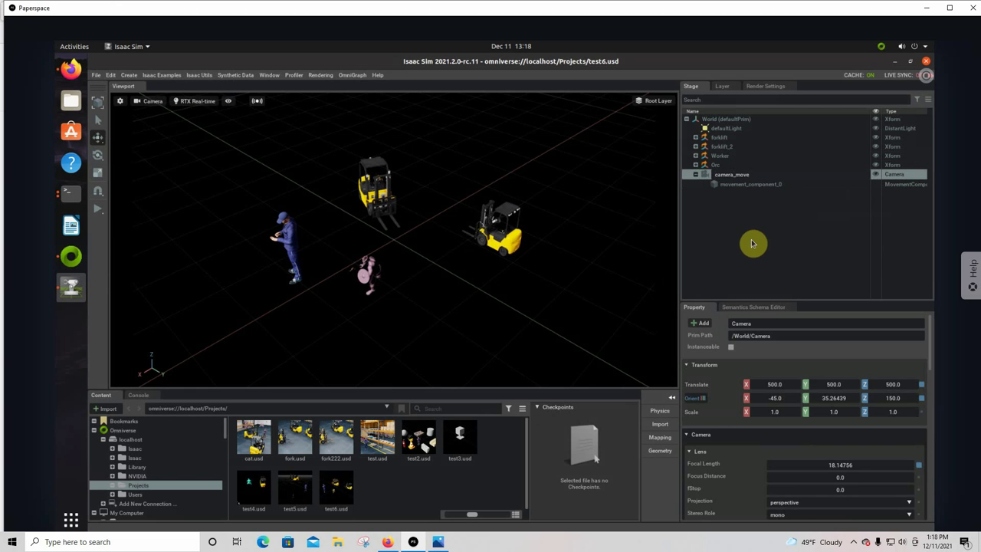
left_click(711, 185)
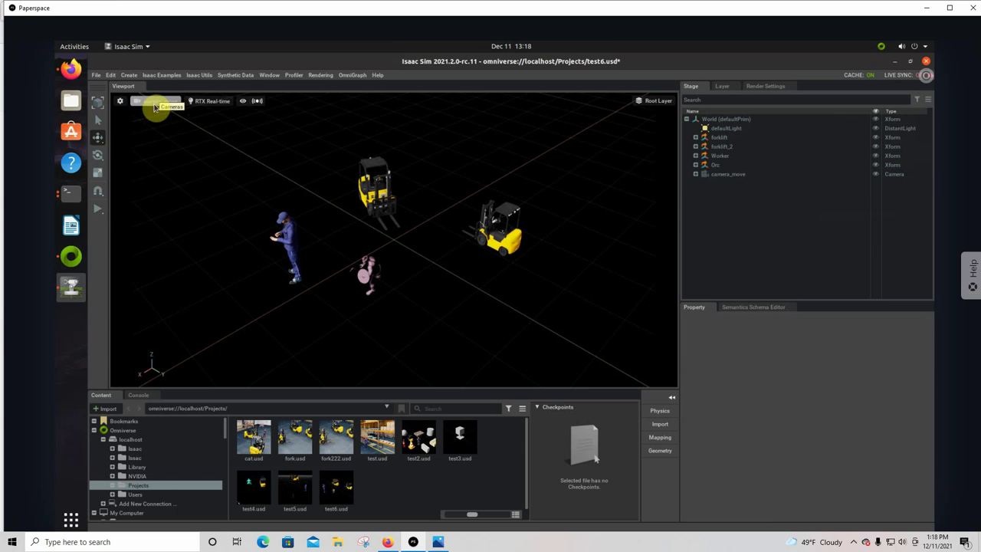
Step: Run the simulation to preview the randomized camera movement, stop it, and save test6.usd
left_click(97, 214)
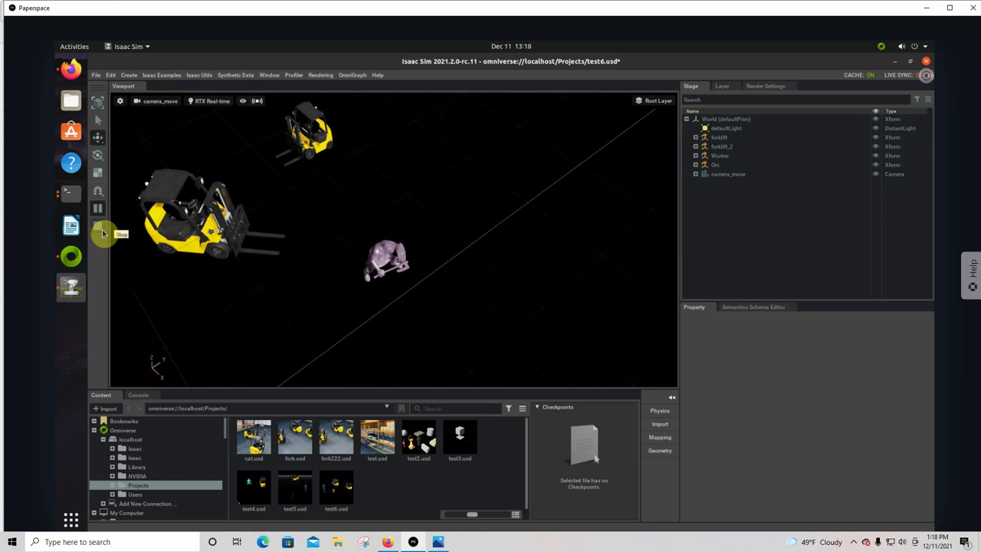
left_click(103, 231)
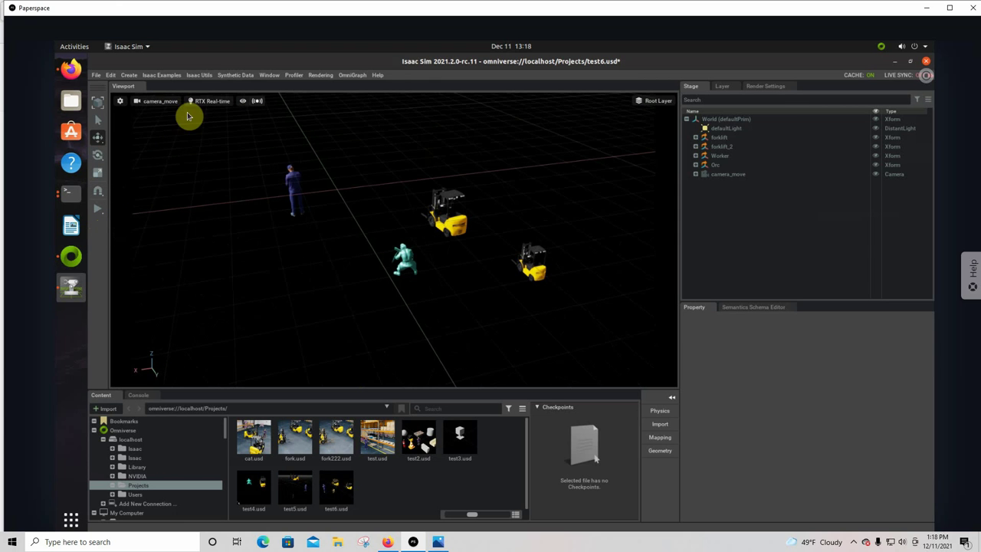
left_click(169, 78)
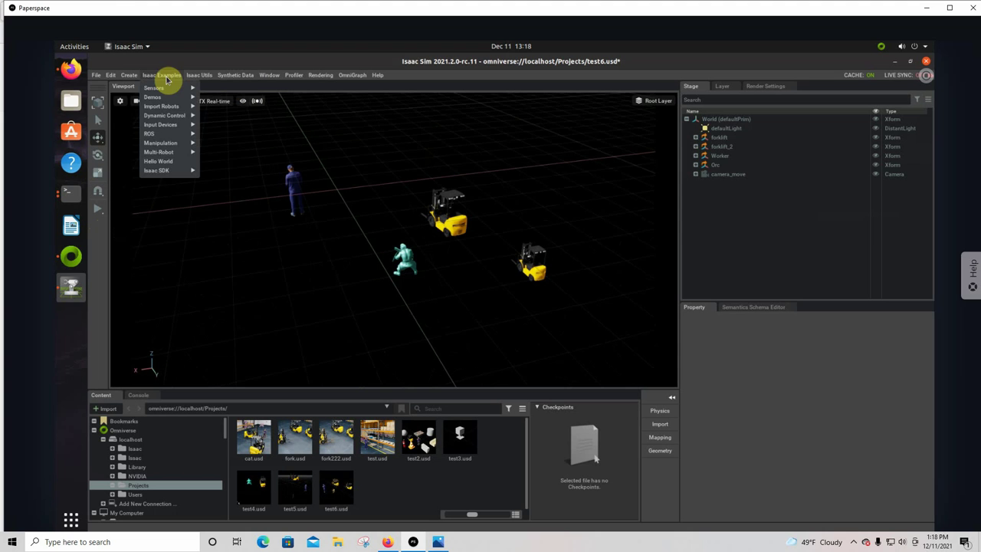
left_click(236, 258)
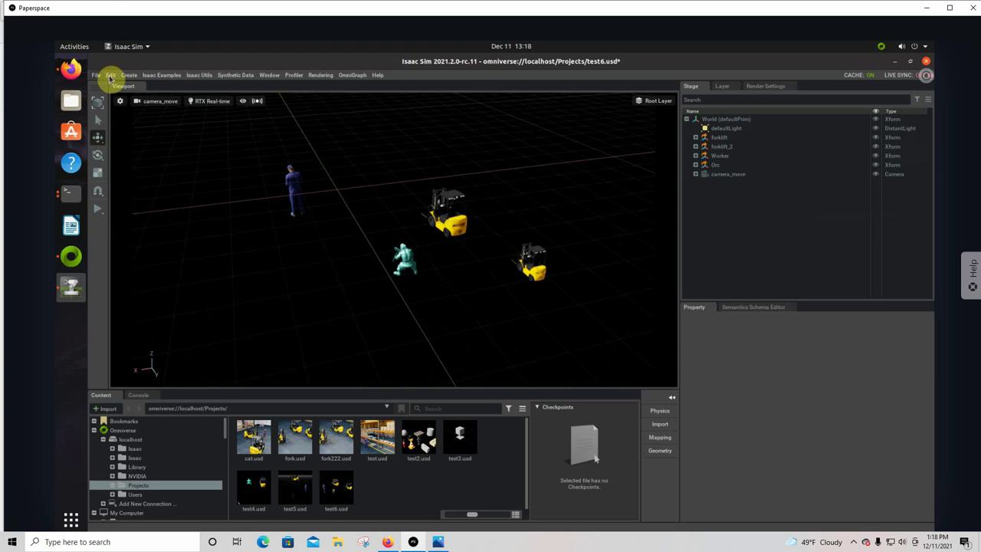
left_click(96, 76)
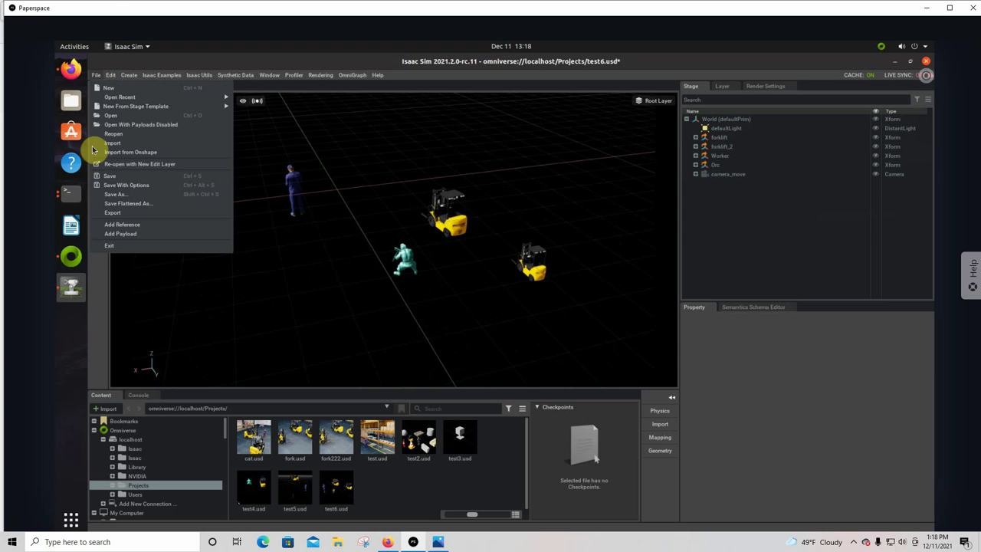
left_click(112, 176)
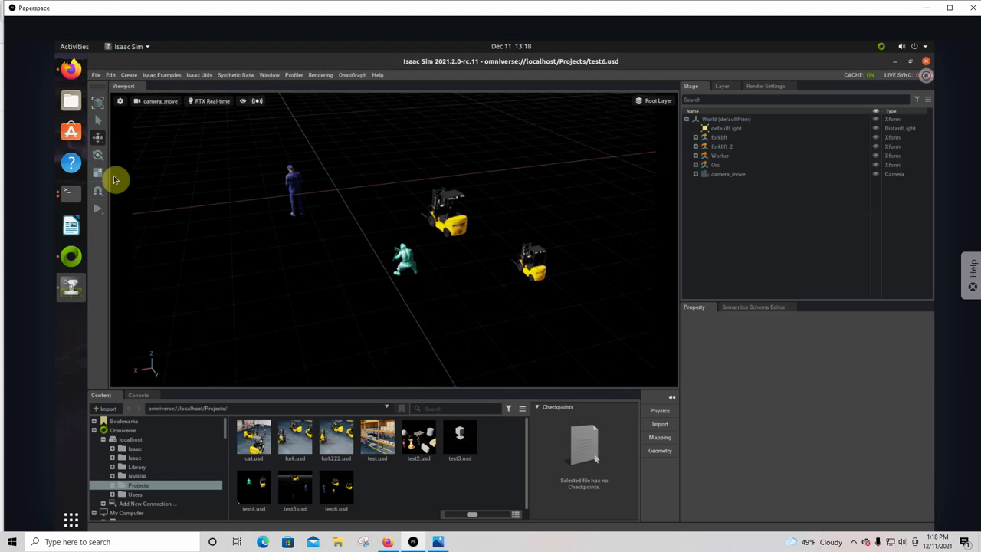
Step: Add the Isaac Full Warehouse environment to the stage
left_click(172, 76)
mouse_move(170, 98)
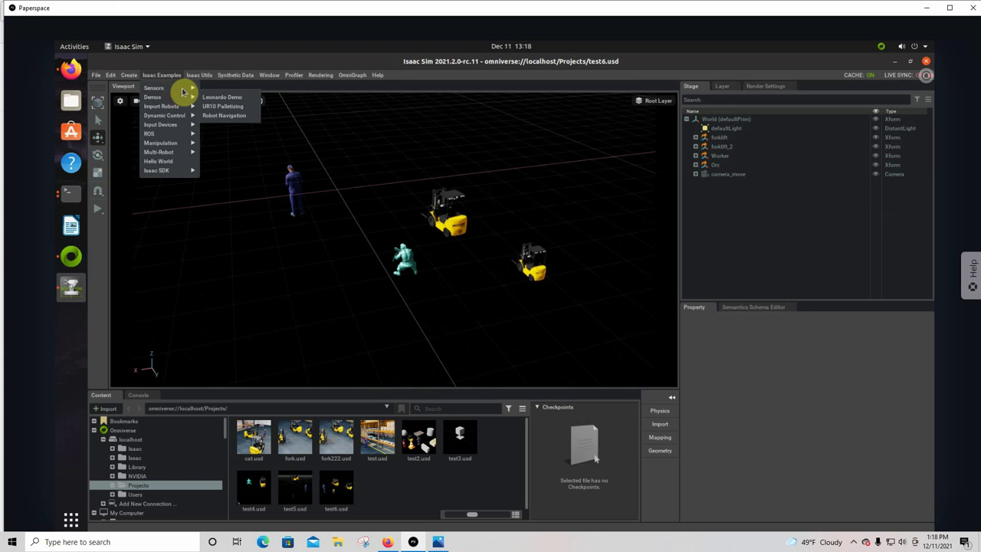
left_click(128, 79)
left_click(127, 76)
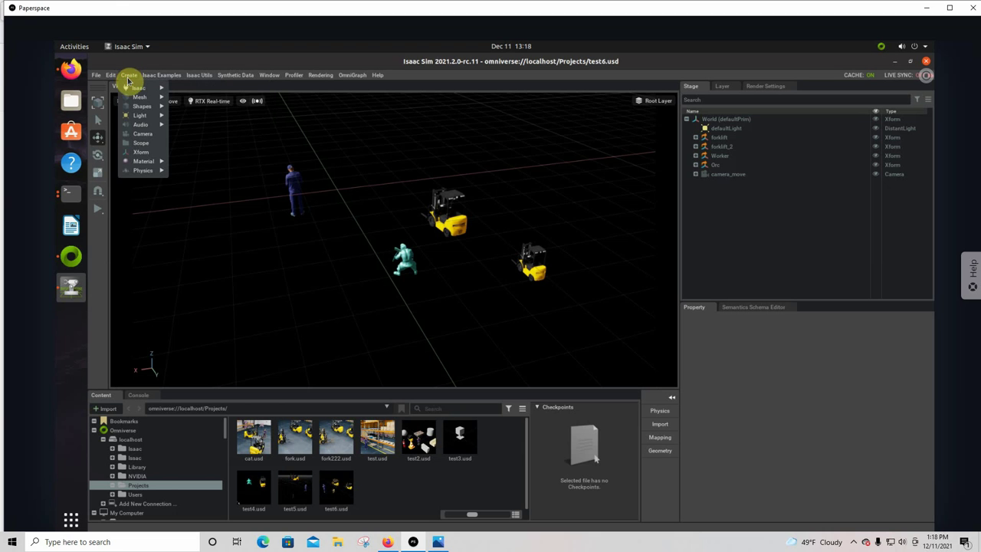
mouse_move(138, 89)
mouse_move(201, 107)
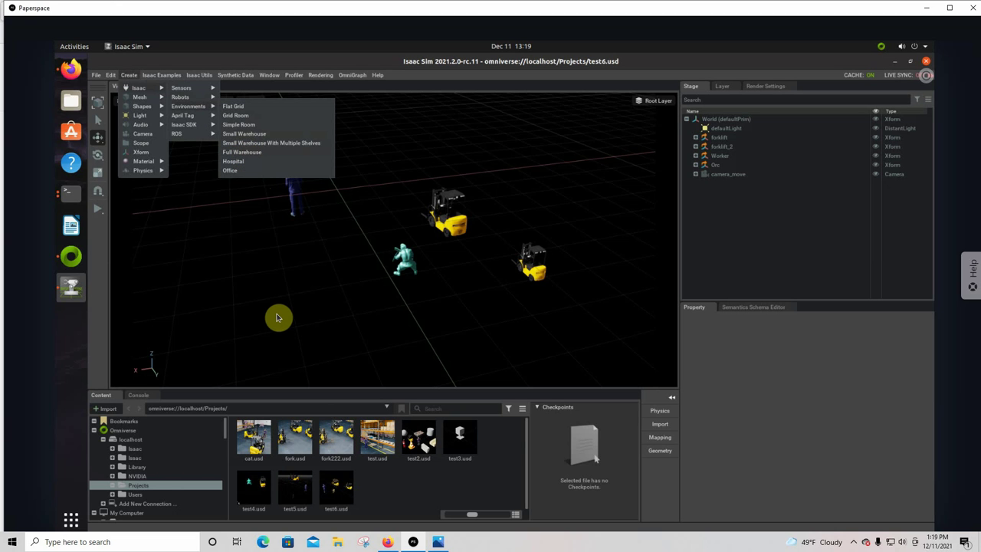
left_click(253, 155)
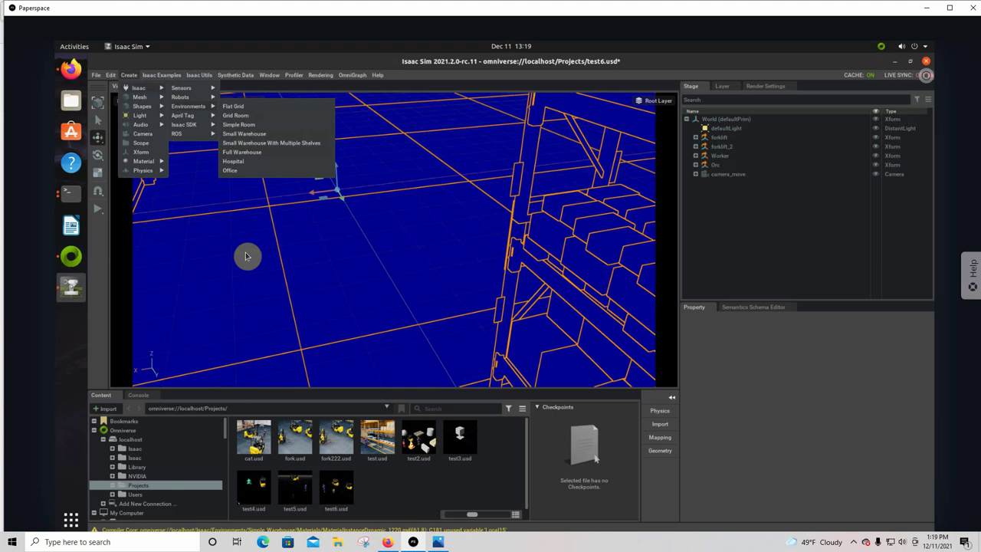
left_click(246, 256)
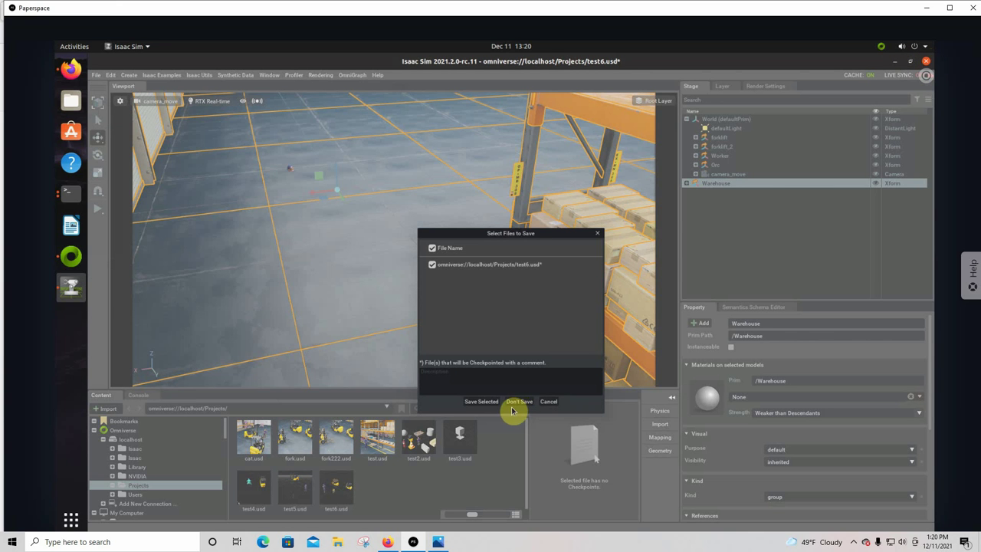
Step: Exit Isaac Sim without saving the changes to test6.usd and close its leftover log terminal window
left_click(520, 408)
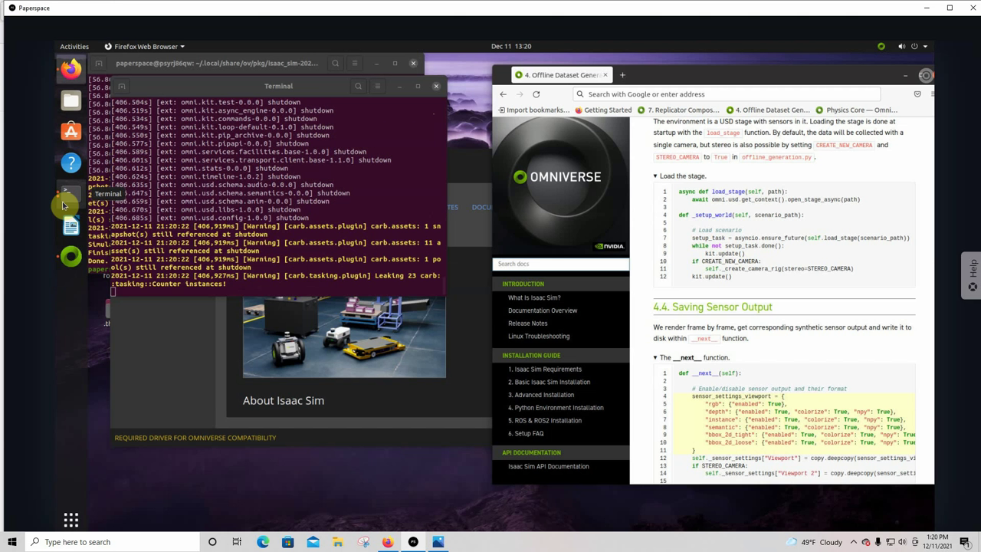
left_click(436, 86)
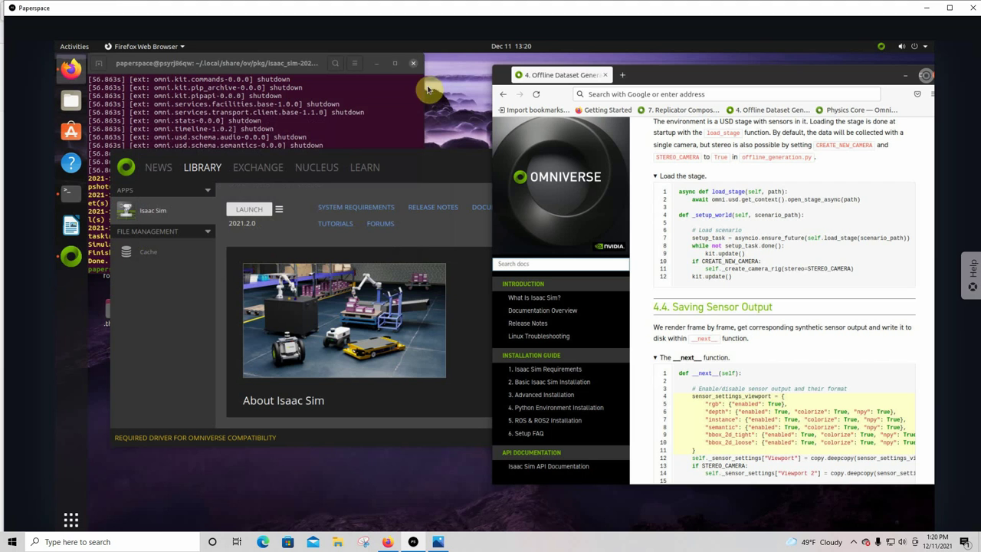
Step: In Terminal, run standalone_examples/replicator/offline_generation.py through python.sh on omniverse://localhost/Projects/test6.usd with num_frames 50, train_size 40, max_queue_size 500 and writer_mode kitti
left_click(415, 107)
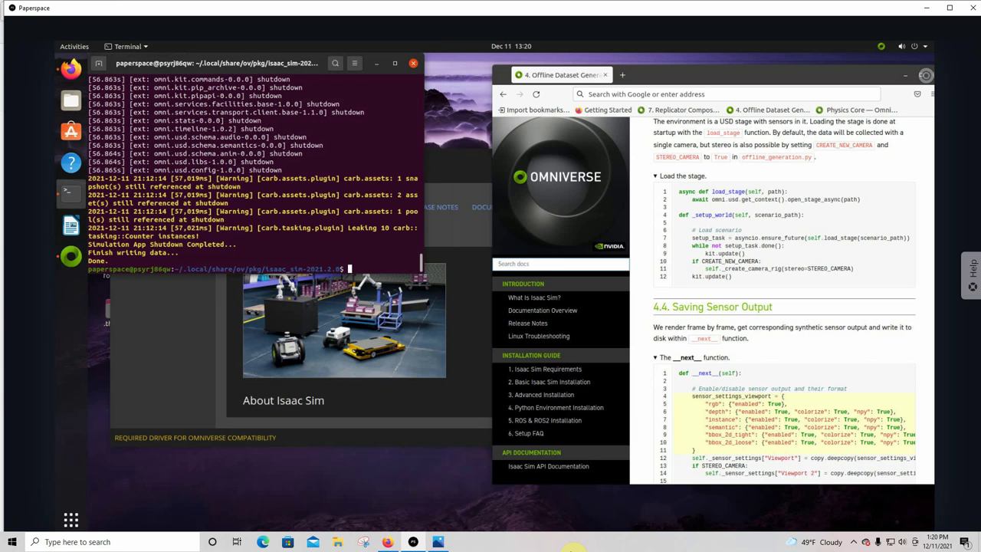
type("./python.sh standalone_examples/replicator/offline_generation.py --scenario omniverse://localhost/Projects/test6.usd --num_frames 50 --train_size 40  --max_queue_size 500 --writer_mode kitti")
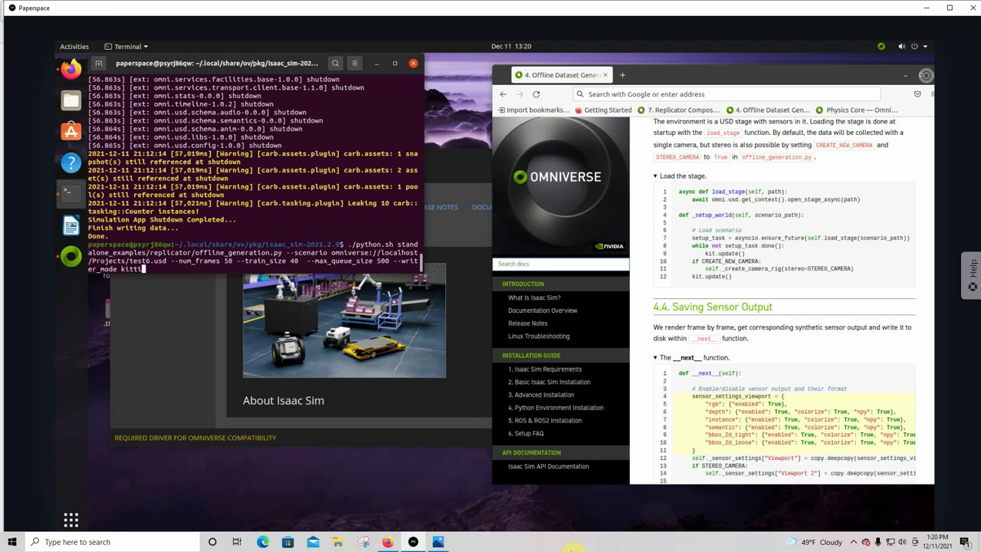
key("Return")
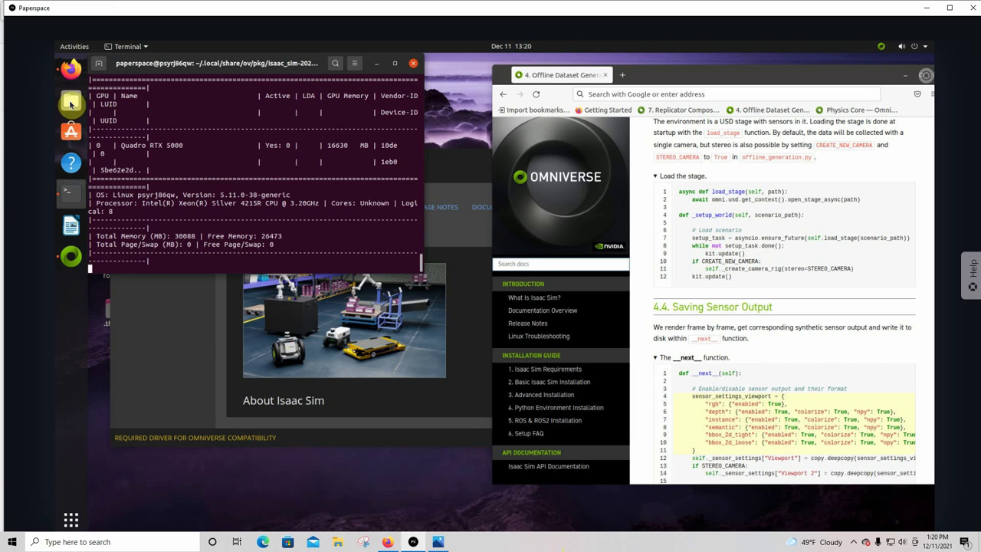
Step: In Files, open the dataset folder .local/share/ov/pkg/isaac_sim-2021.2.0/output from Home, including its hidden parent folder
left_click(71, 104)
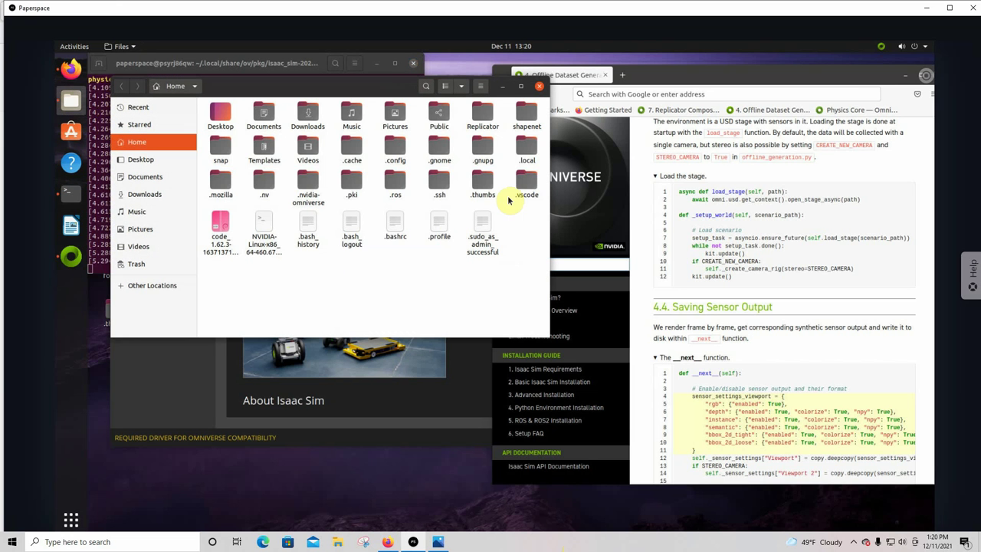
left_click(522, 147)
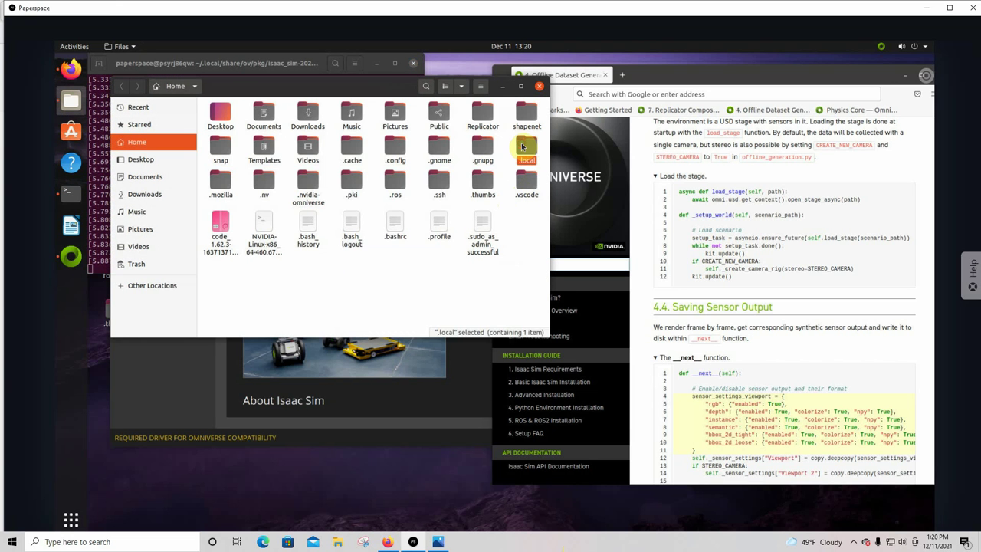
double_click(522, 146)
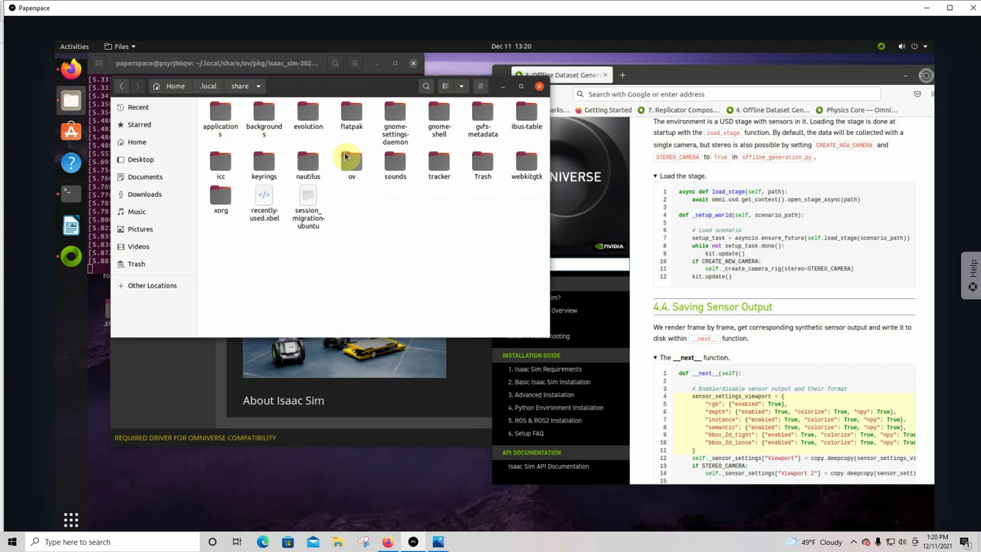
double_click(349, 158)
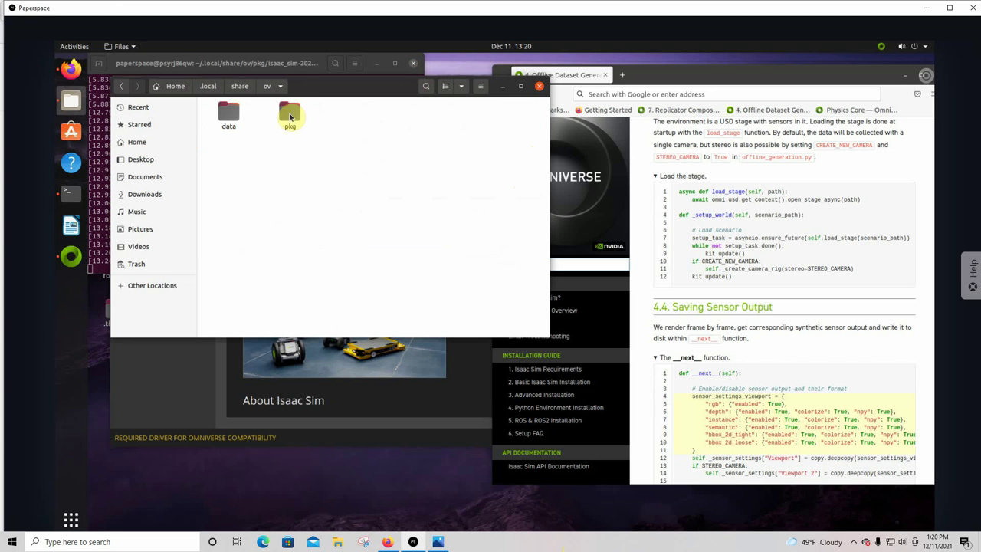
left_click(289, 114)
double_click(290, 115)
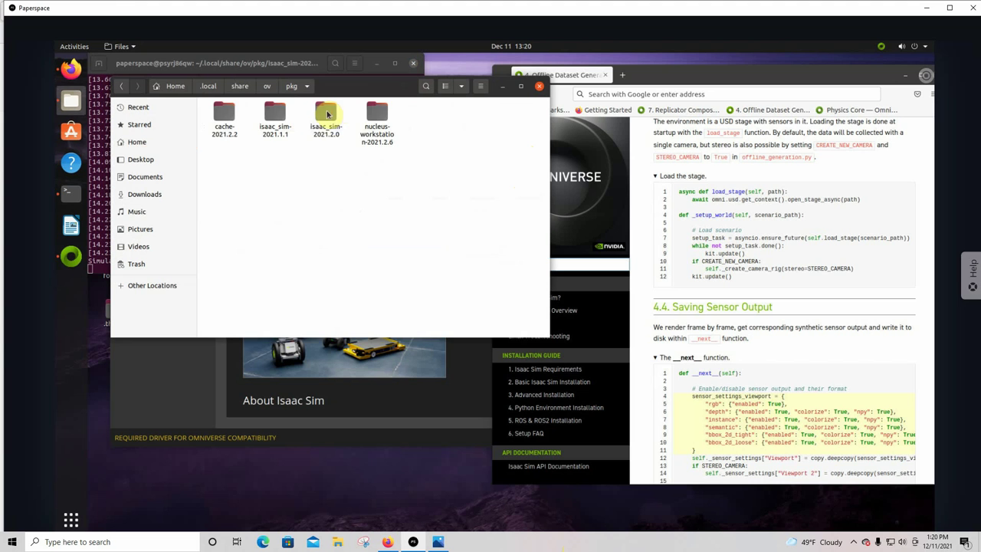
left_click(327, 113)
double_click(326, 113)
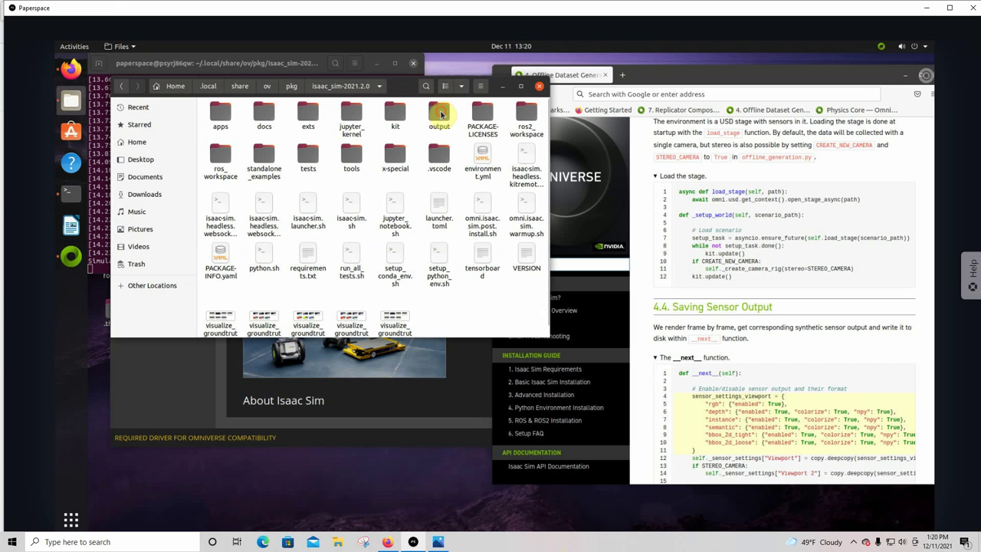
left_click(439, 114)
double_click(439, 113)
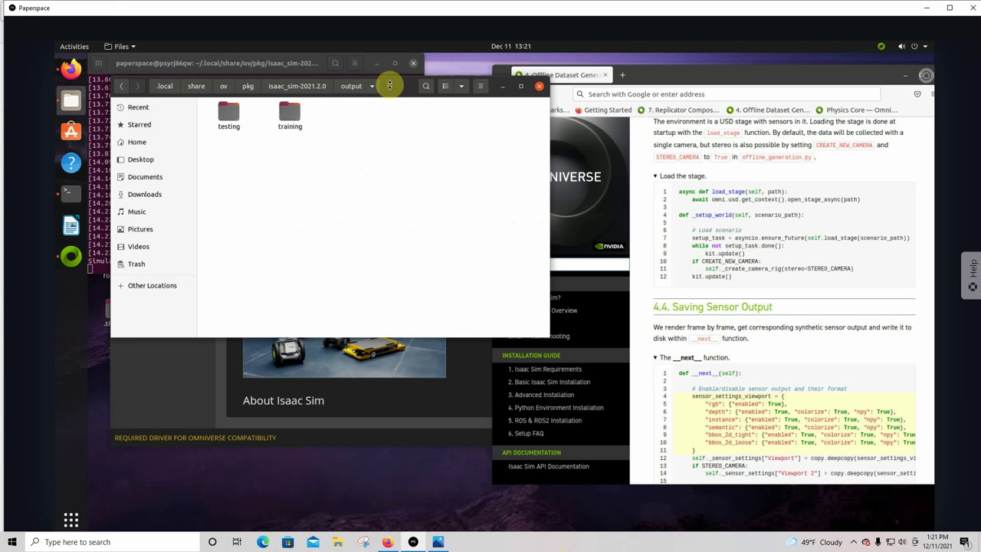
Step: Move the output folder window clear of the terminal and look through the Offline Dataset Generation documentation from Loading the Environment to Saving Sensor Output
left_click_drag(383, 116, 374, 289)
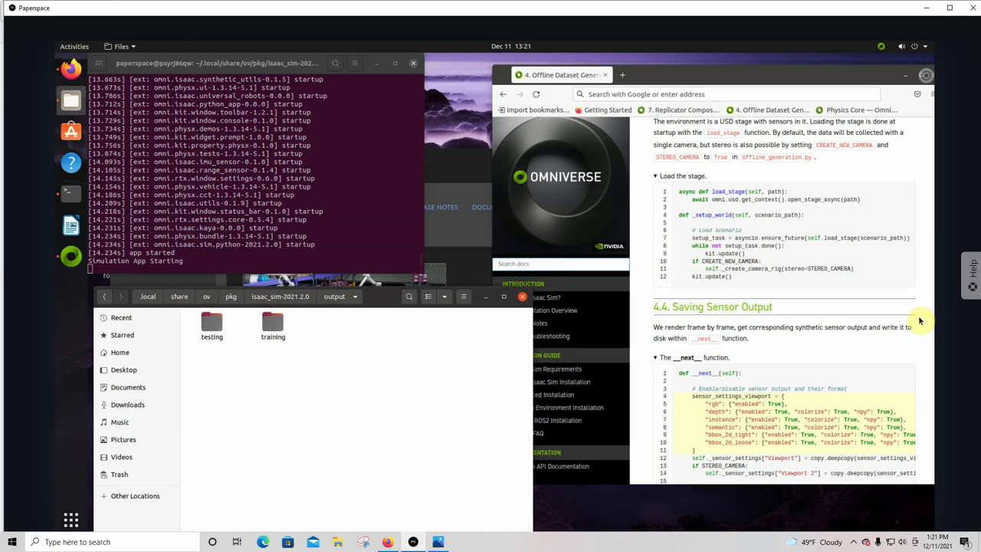
left_click(674, 318)
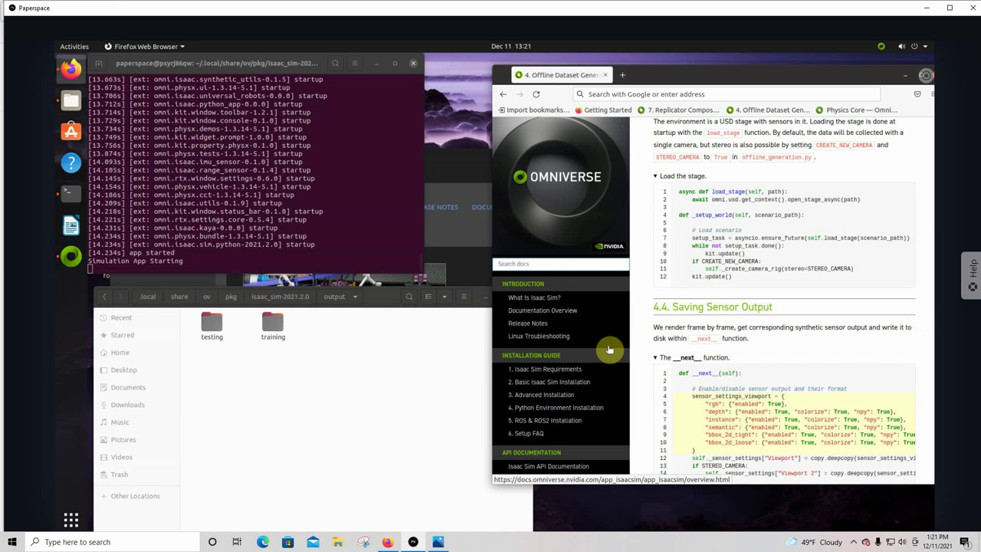
scroll(609, 368, "down", 6)
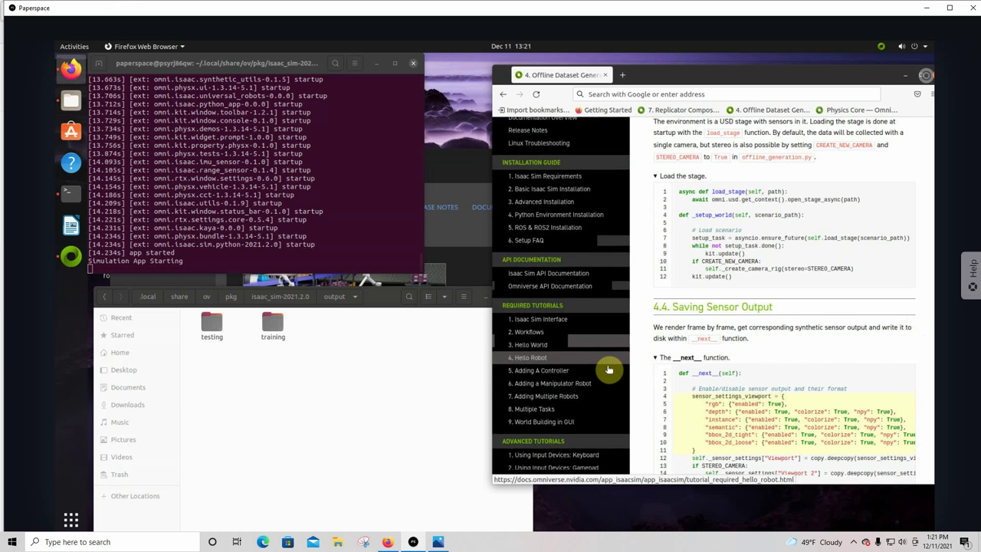
scroll(610, 360, "down", 6)
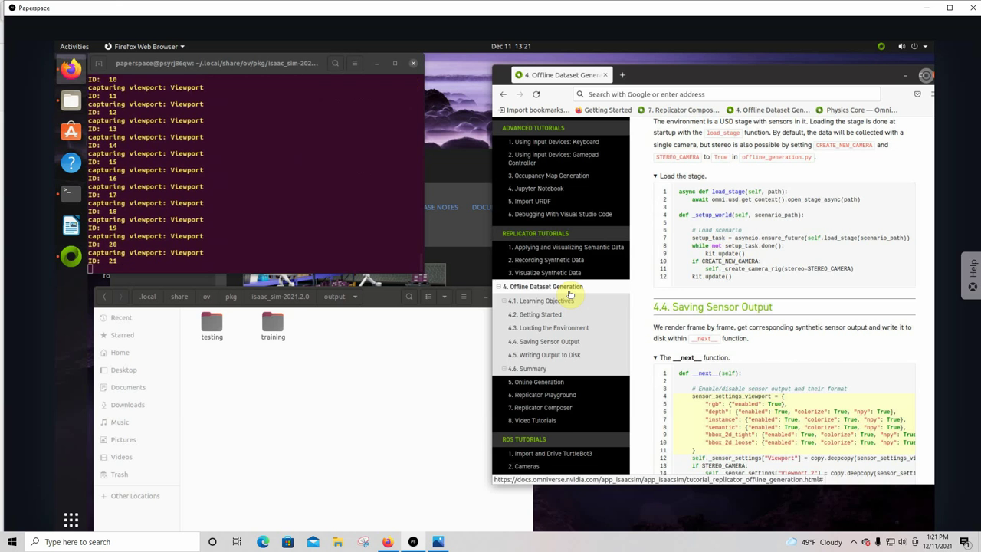
scroll(816, 199, "up", 3)
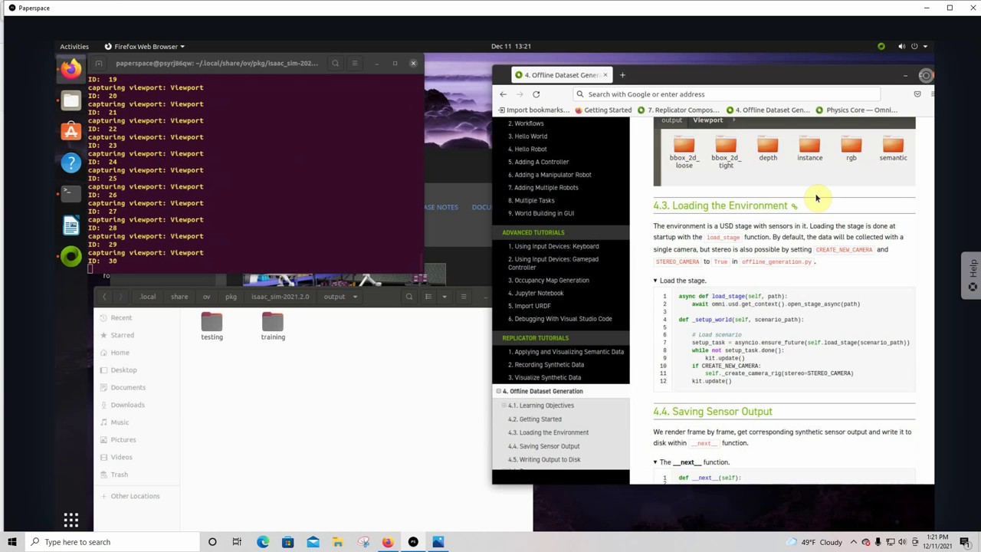
scroll(502, 364, "down", 3)
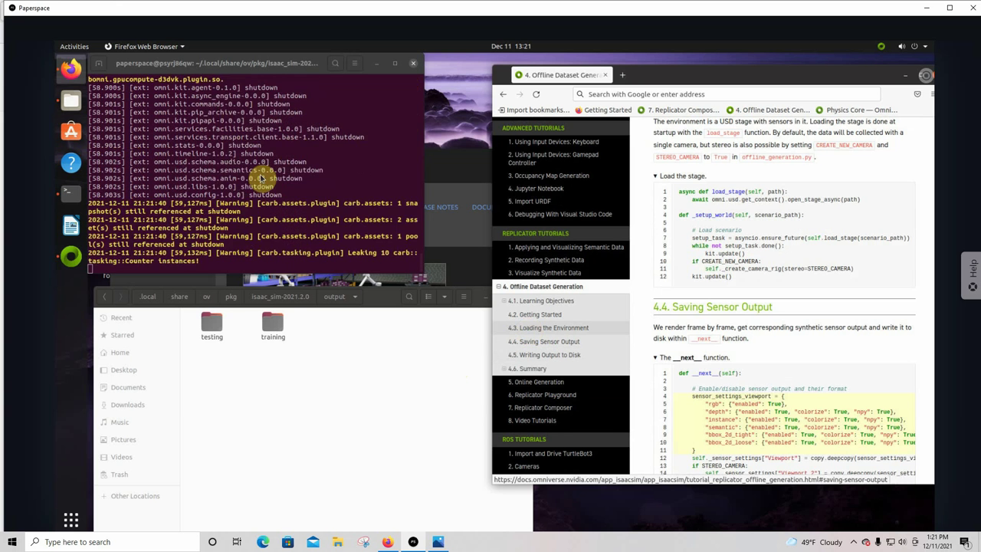
Step: Open the training/image_2 folder in Files and review the generated images from 0.png through 12.png, closing the image viewer at the end
double_click(269, 323)
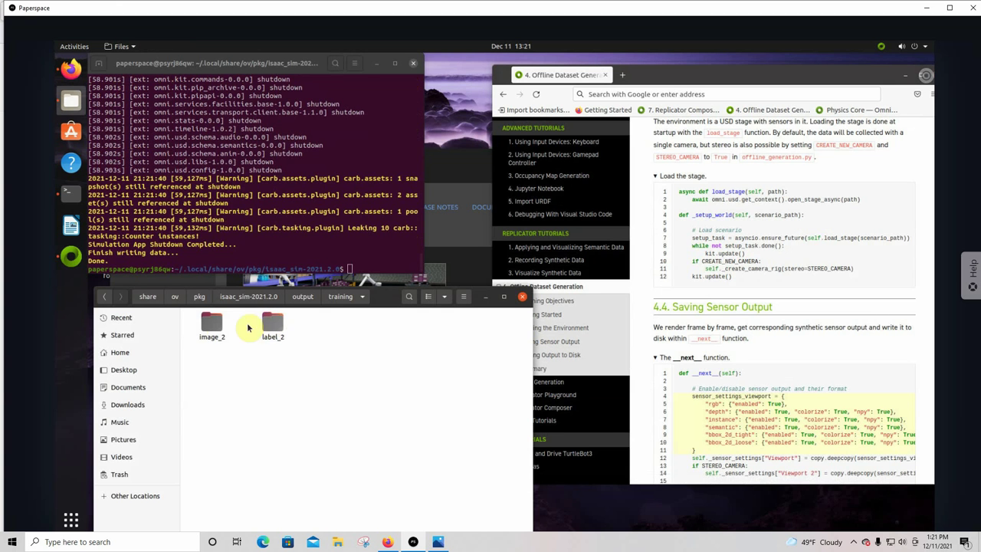
double_click(214, 324)
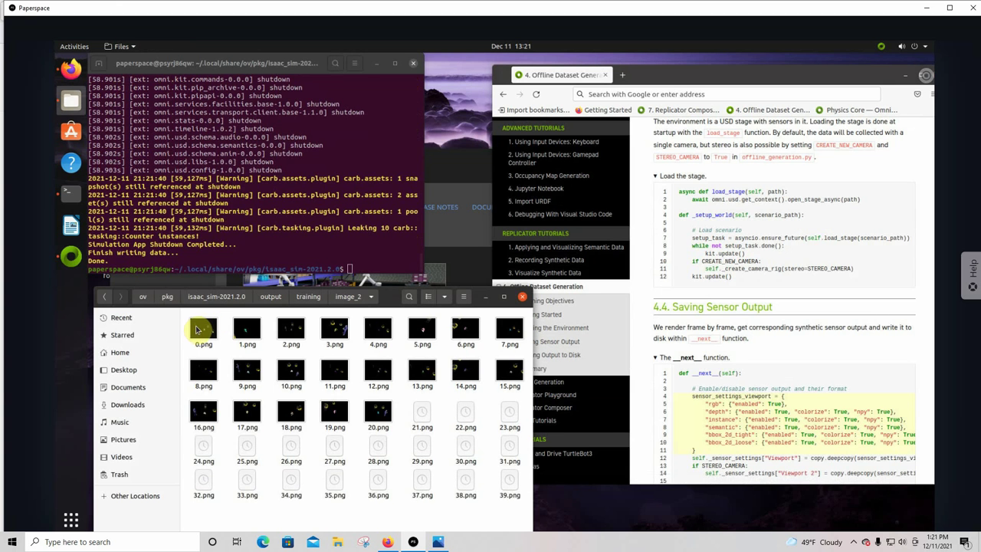
double_click(200, 330)
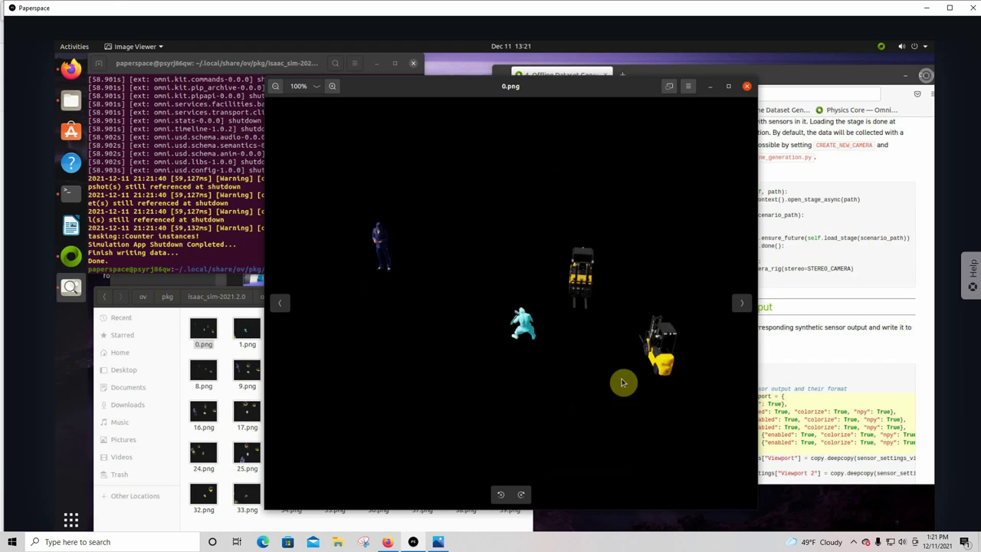
left_click(749, 306)
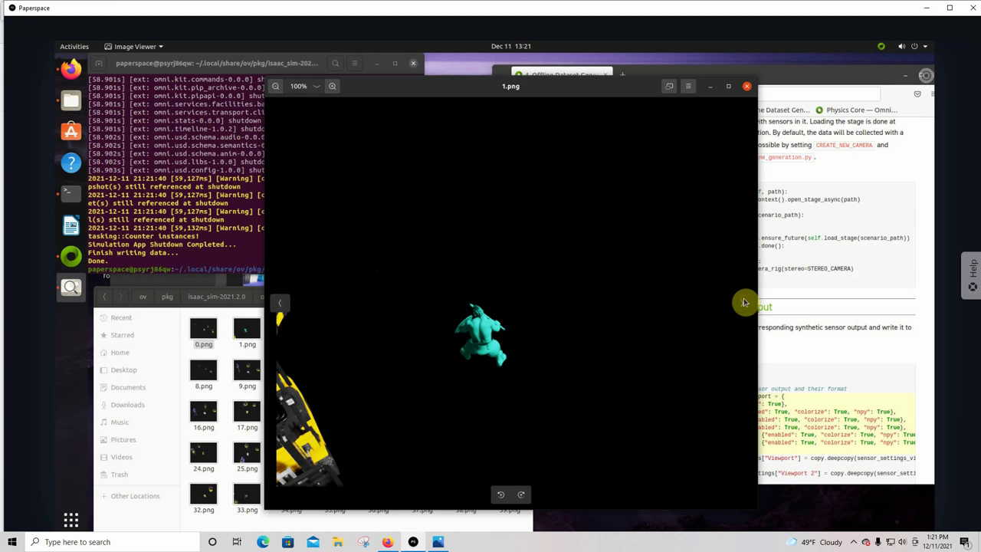
left_click(744, 303)
left_click(745, 302)
left_click(744, 302)
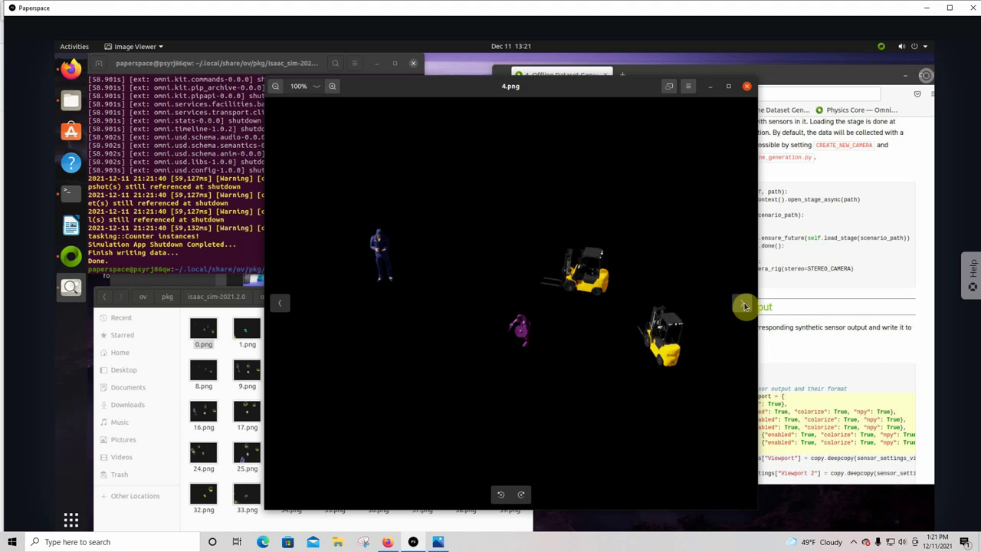
left_click(744, 307)
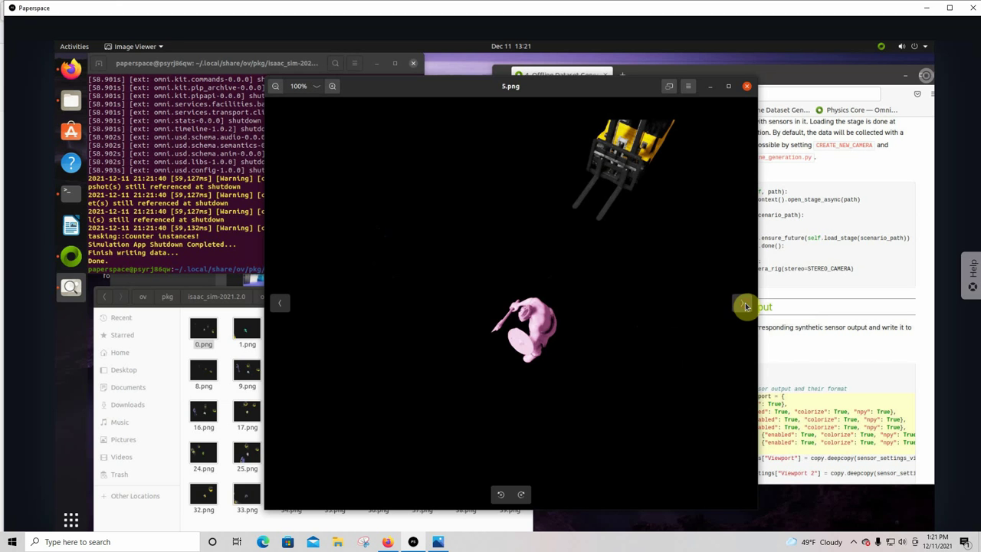
left_click(744, 307)
left_click(744, 306)
left_click(745, 306)
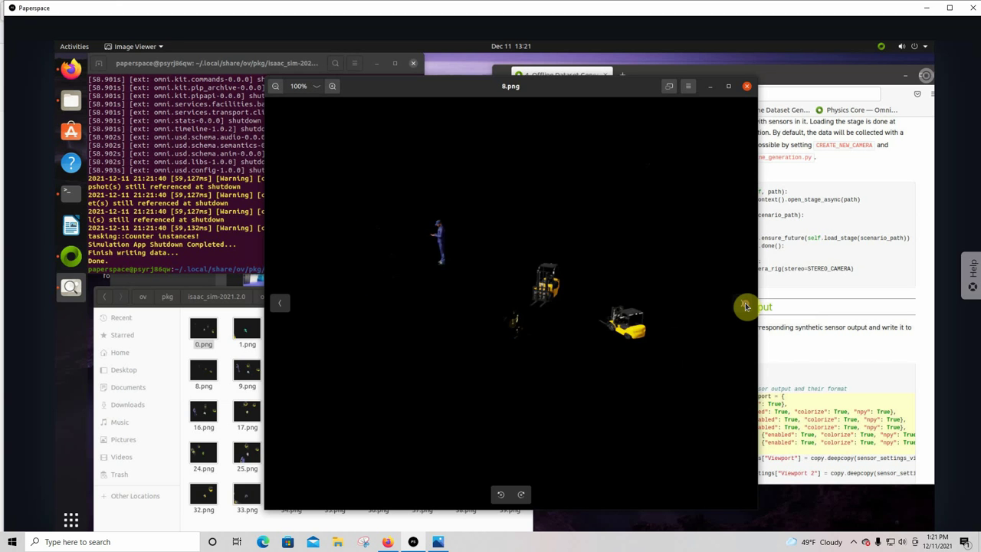
left_click(745, 307)
left_click(744, 307)
left_click(744, 307)
left_click(745, 306)
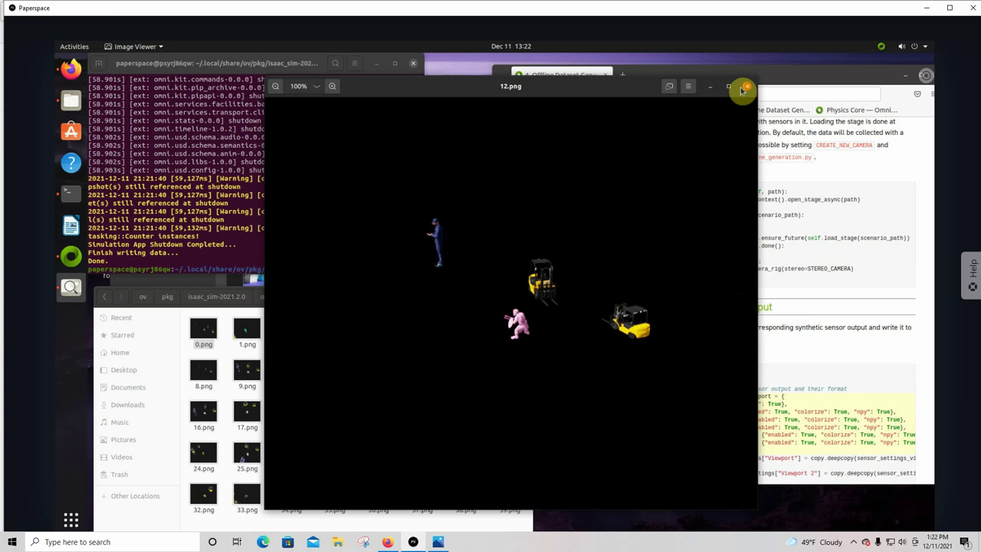
left_click(742, 90)
Step: Open the training/label_2 folder and inspect the KITTI labels in 1.txt, 29.txt and 34.txt, closing each file after reading
left_click(107, 303)
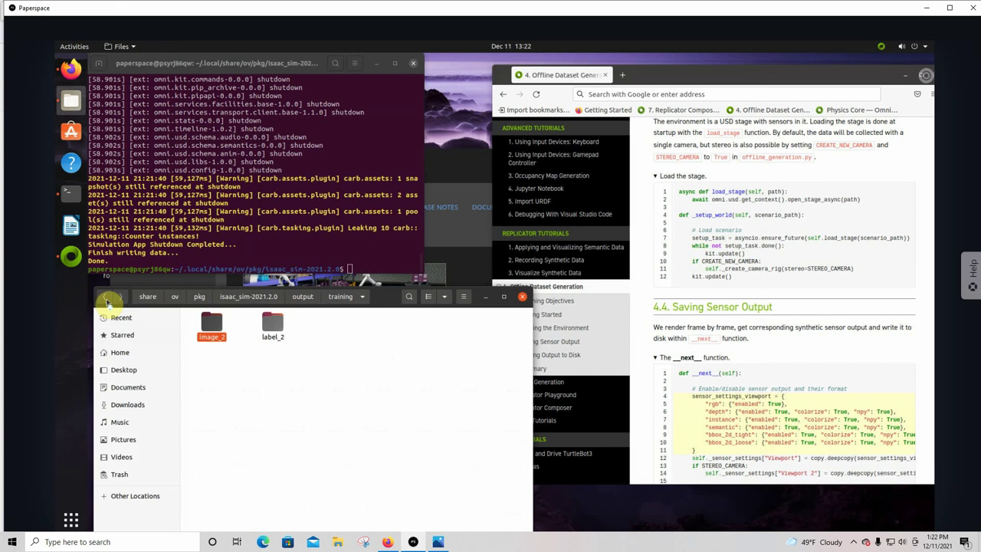
double_click(274, 326)
double_click(248, 325)
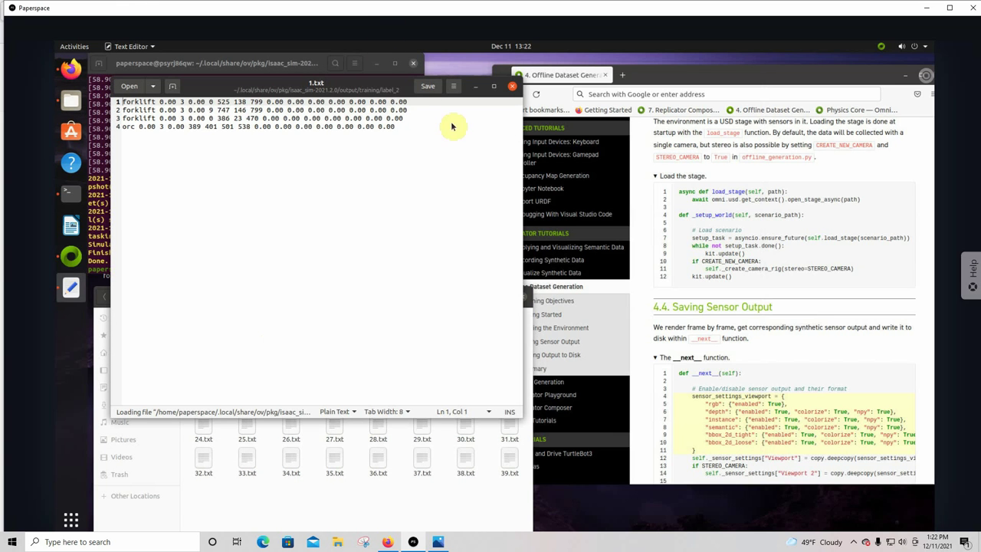
left_click(513, 90)
left_click(418, 423)
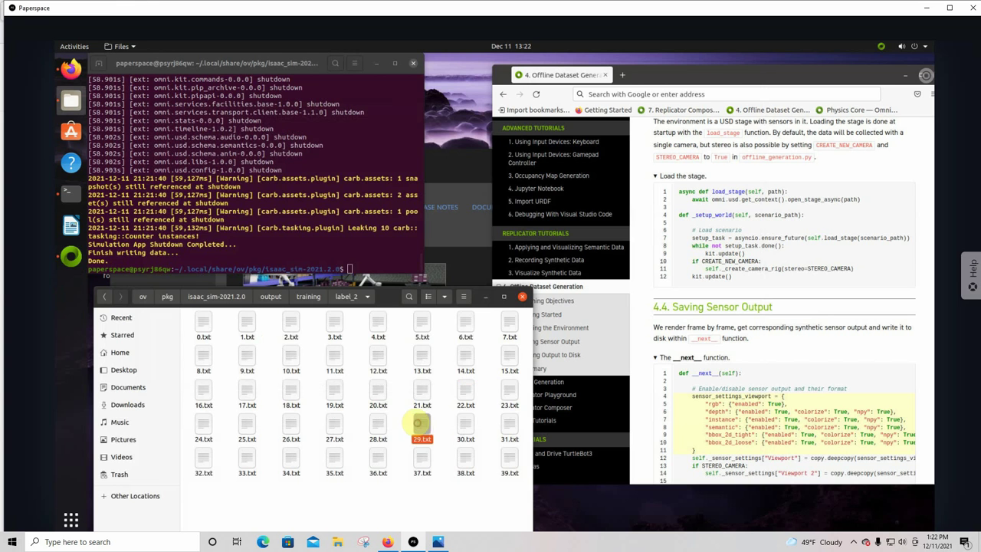
double_click(418, 422)
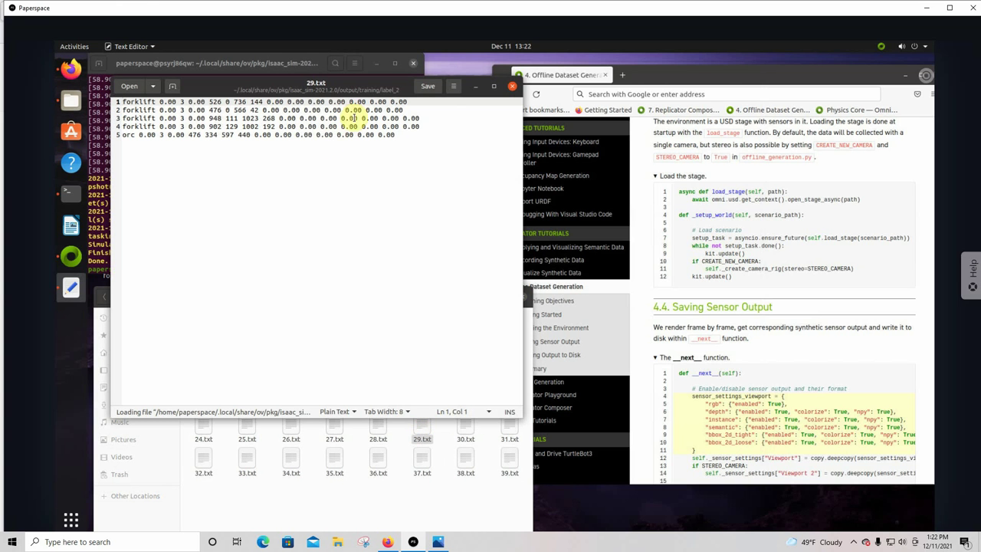
left_click(512, 86)
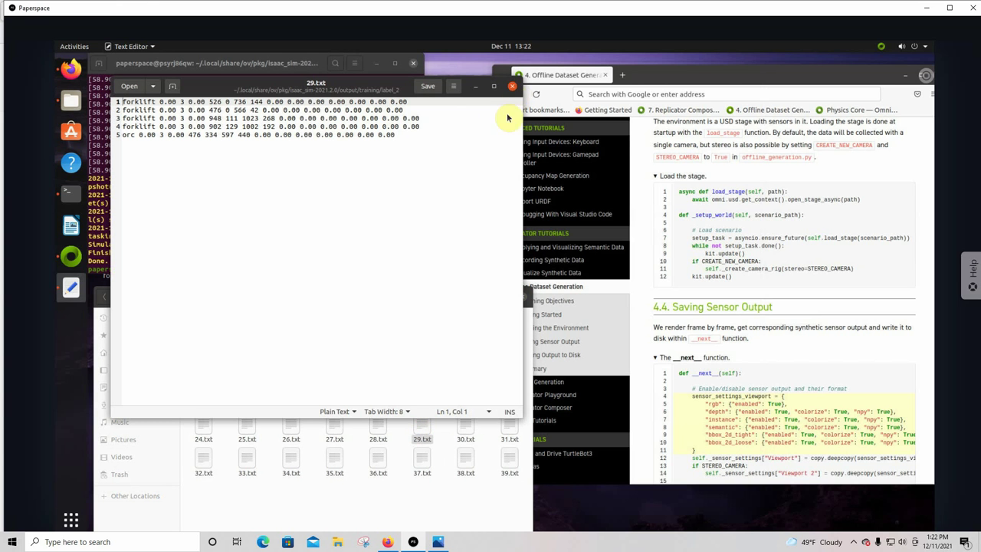
double_click(292, 461)
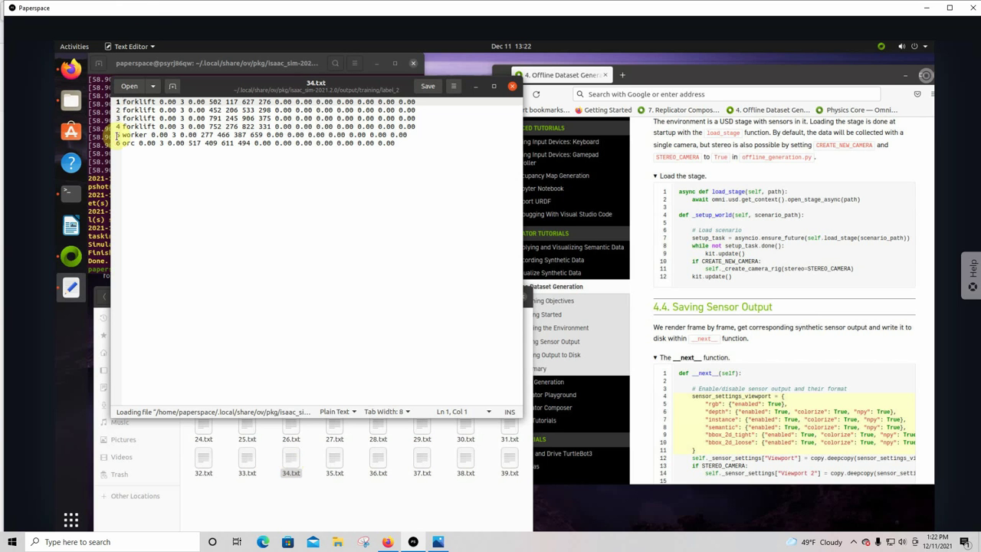
left_click(513, 89)
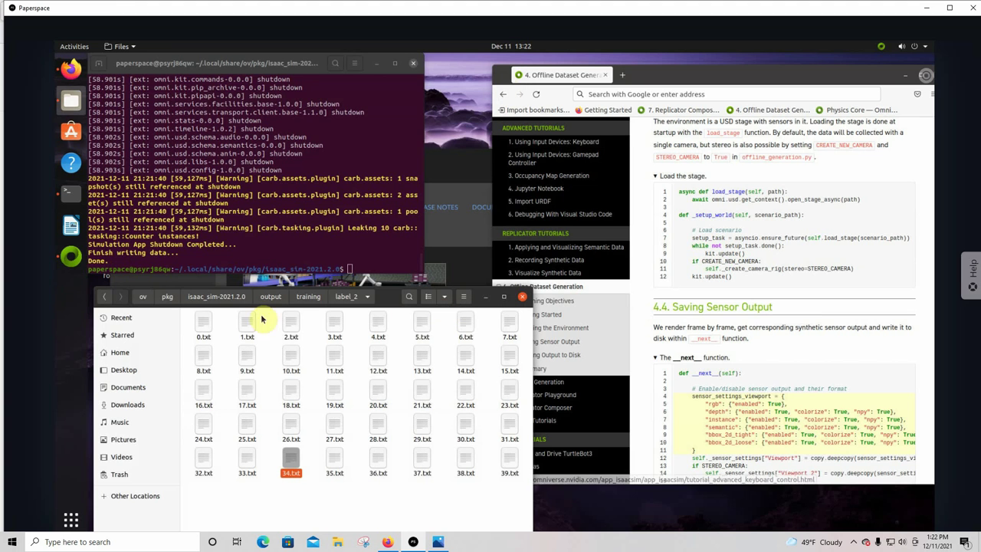
Step: Close Files and rerun offline_generation.py in Terminal on test6.usd with num_frames 50, train_size 40, max_queue_size 500, writer_mode kitti and classes orc
left_click(348, 270)
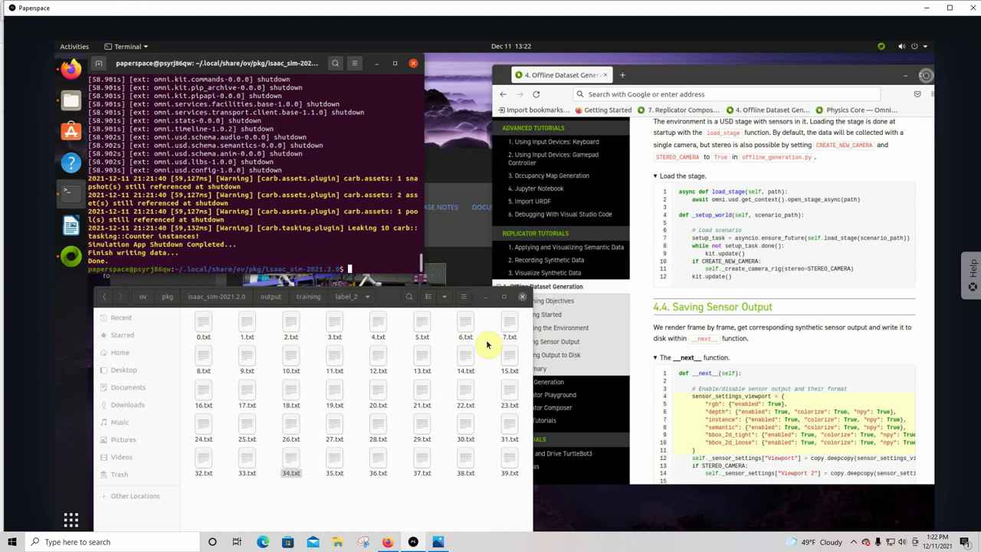
left_click(525, 297)
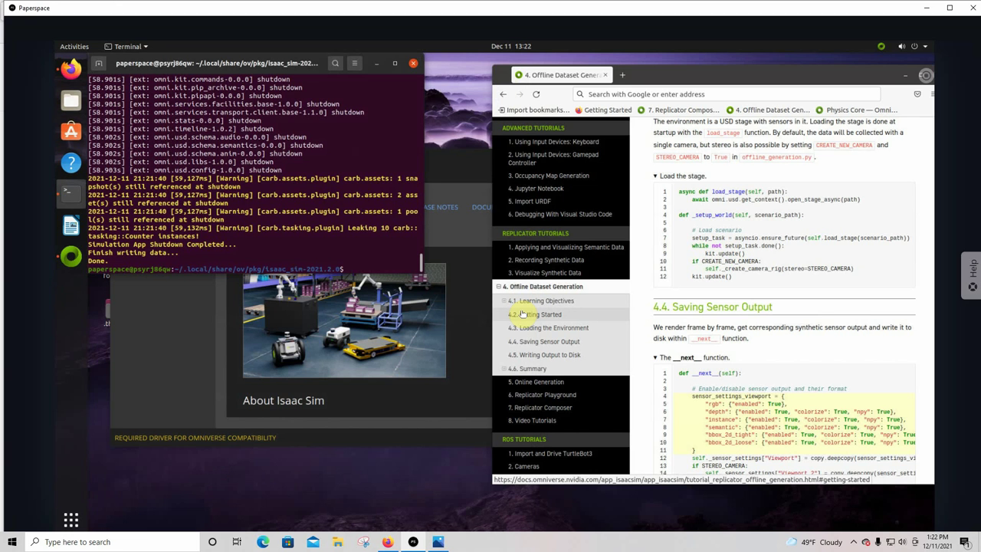
type("./python.sh standalone_examples/replicator/offline_generation.py --scenario omniverse://localhost/Projects/test6.usd --num_frames 50 --train_size 40  --max_queue_size 500 --writer_mode kitti")
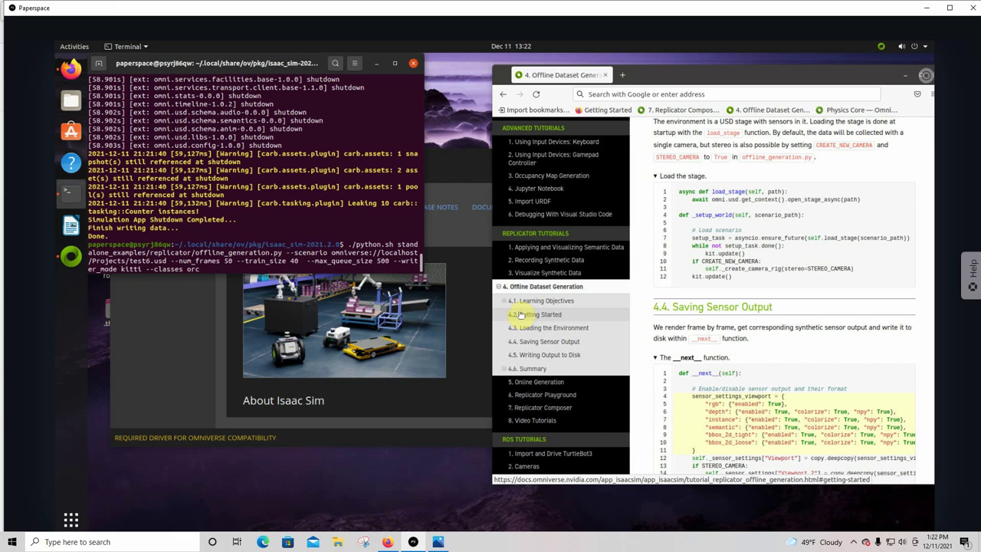
key("Return")
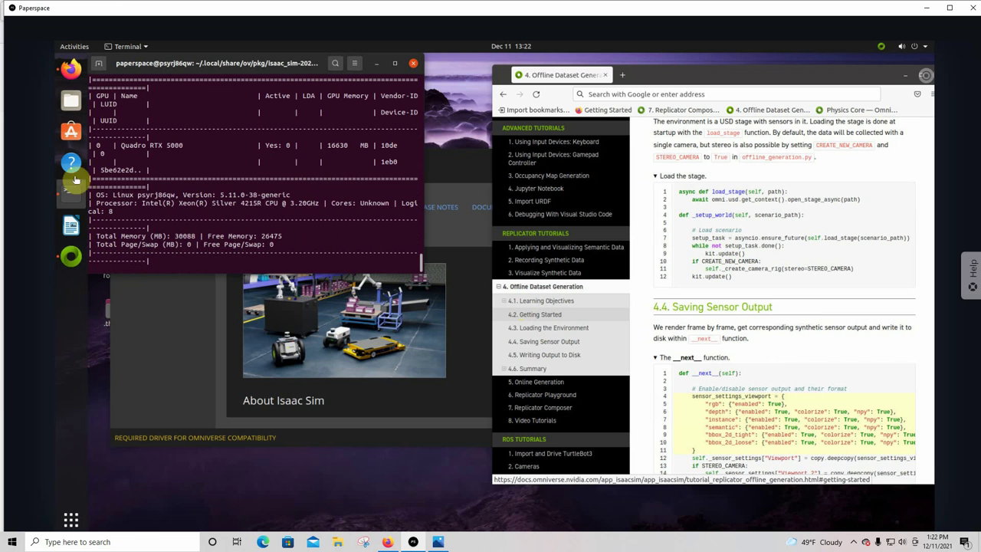
Step: In Files, open .local/share/ov/pkg/isaac_sim-2021.2.0/output from Home and place the window below the terminal output
left_click(68, 99)
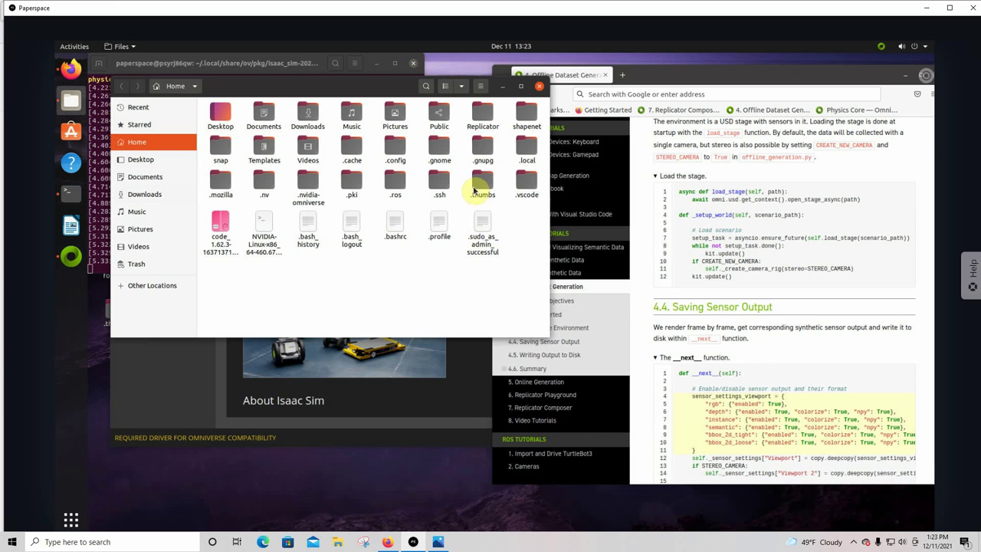
left_click(525, 147)
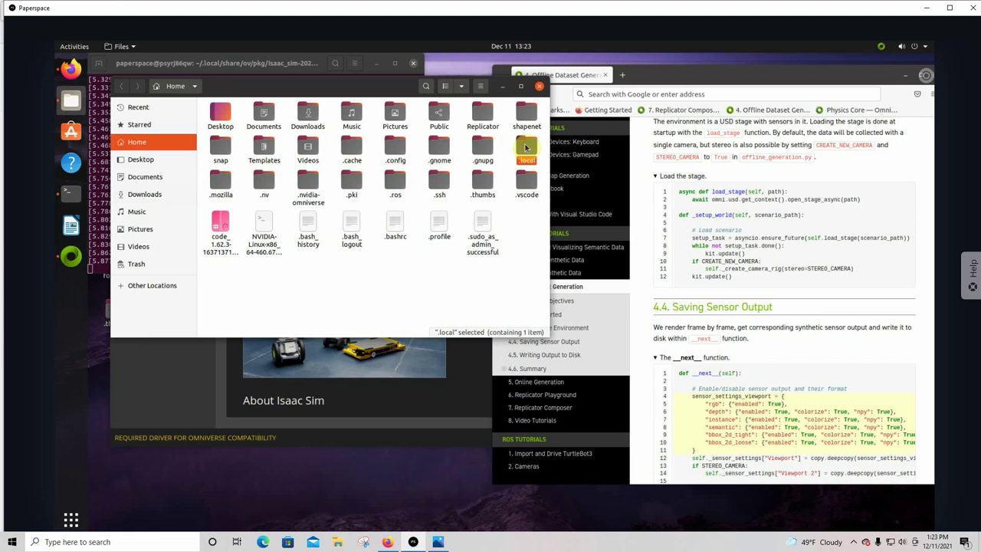
double_click(526, 147)
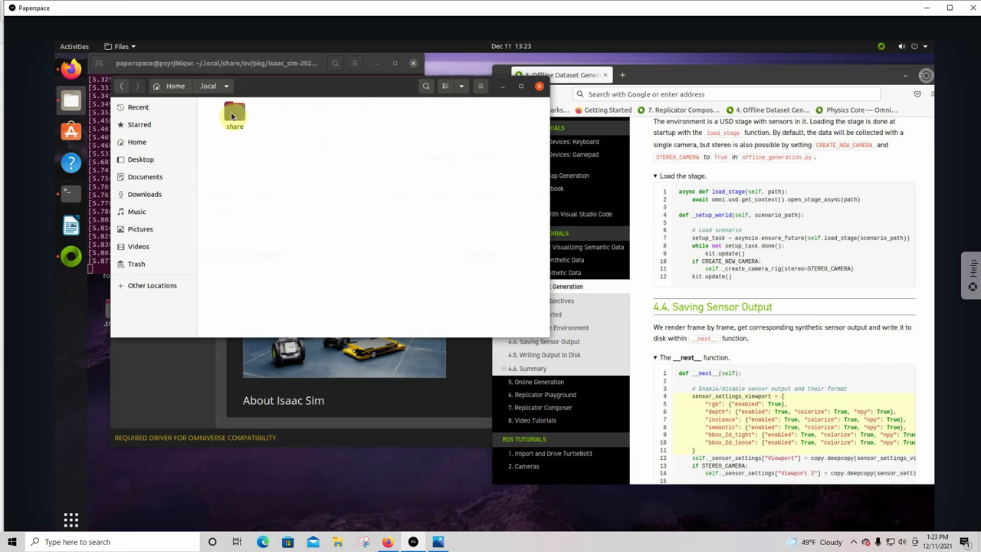
double_click(228, 112)
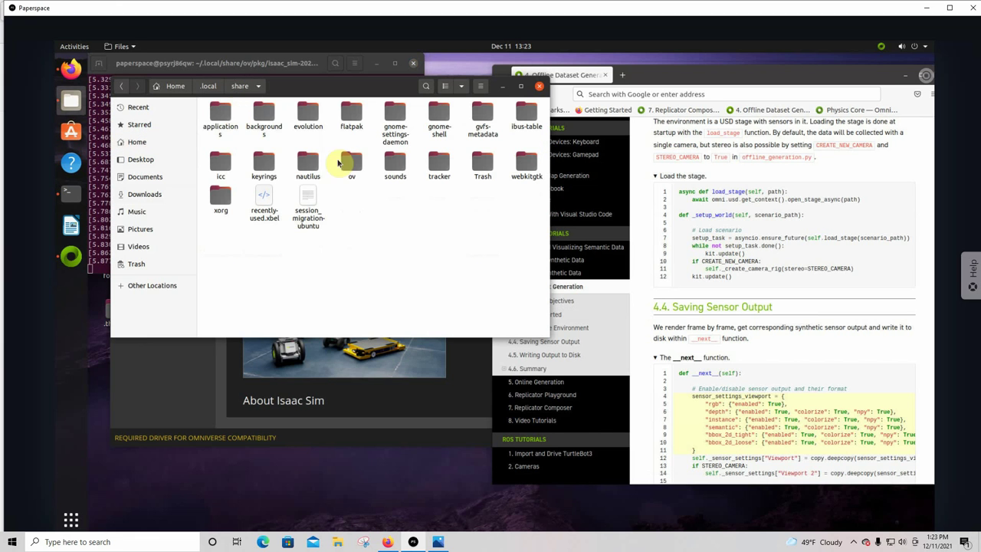
left_click(342, 172)
double_click(342, 174)
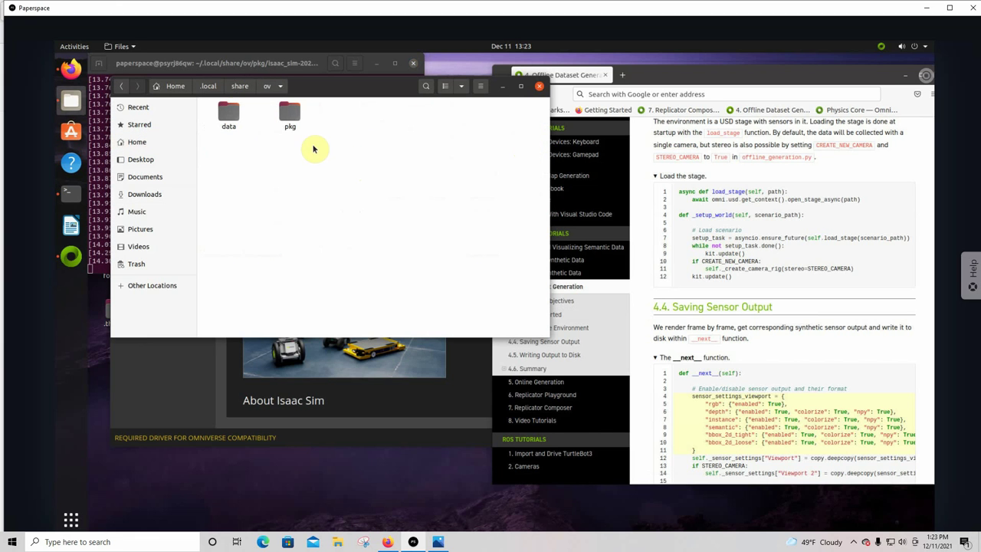
left_click(290, 111)
double_click(293, 115)
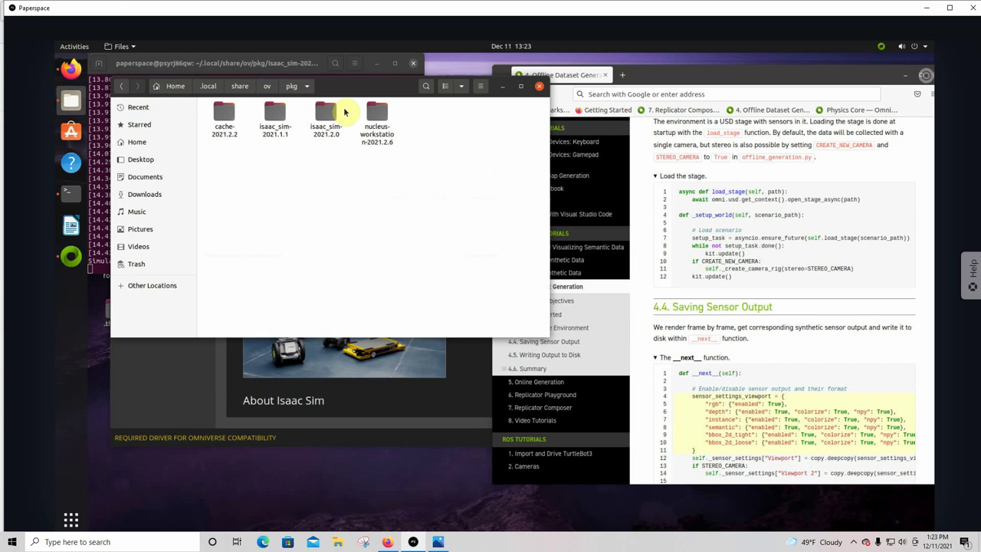
left_click(329, 113)
double_click(329, 114)
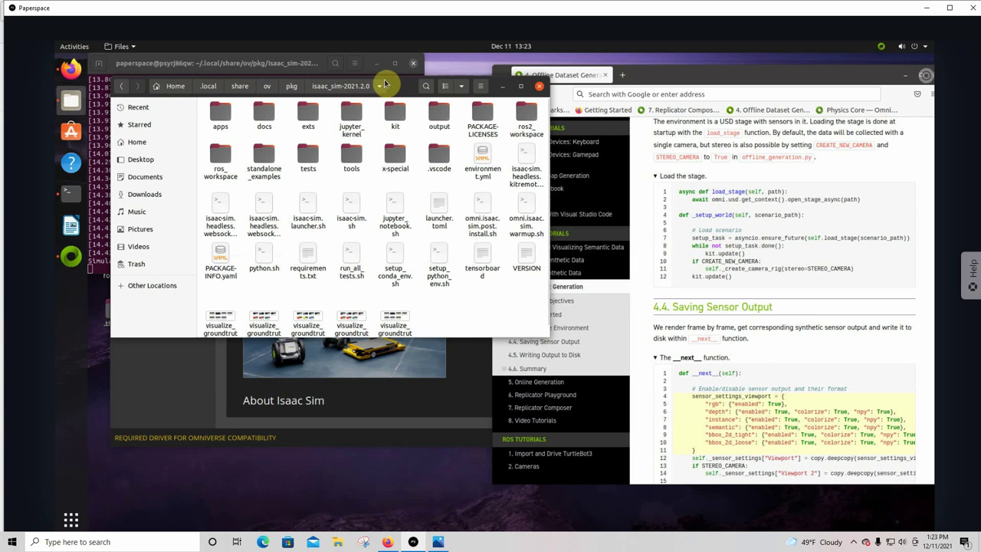
left_click_drag(390, 84, 393, 92)
left_click_drag(398, 141, 387, 310)
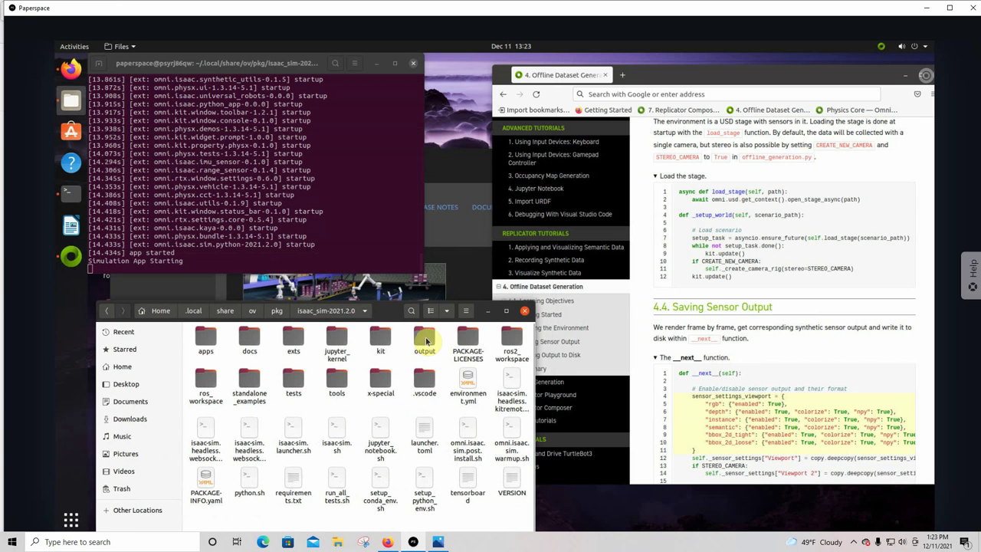
double_click(426, 339)
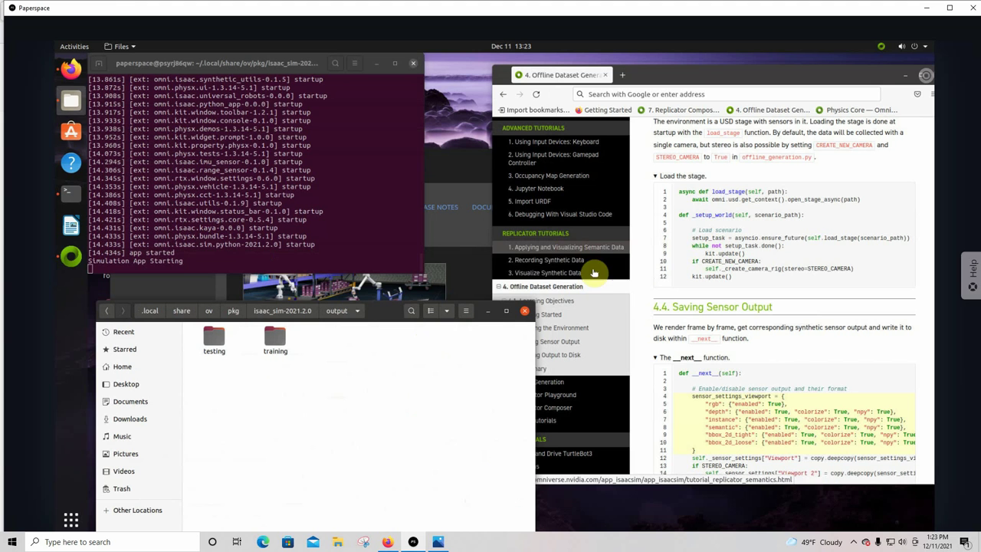
Step: Open the Offline Dataset Generation page in the Isaac Sim documentation and look through the Replicator tutorials in its contents list
left_click(518, 285)
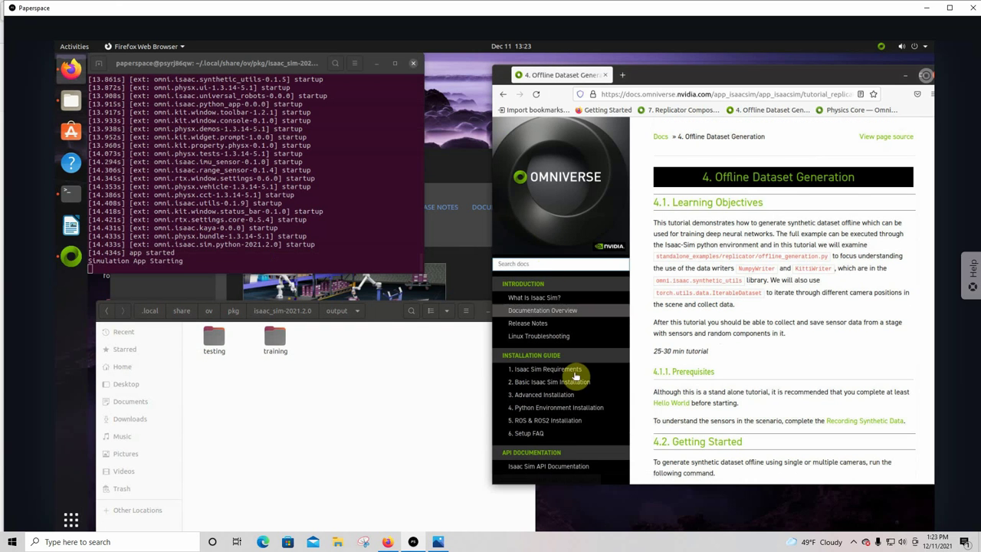
scroll(591, 395, "down", 6)
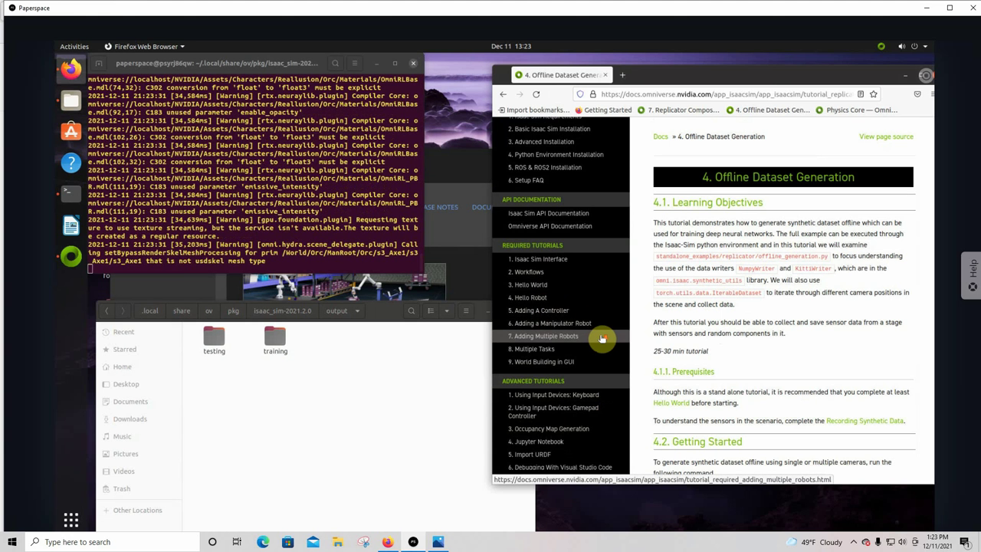
scroll(602, 338, "down", 6)
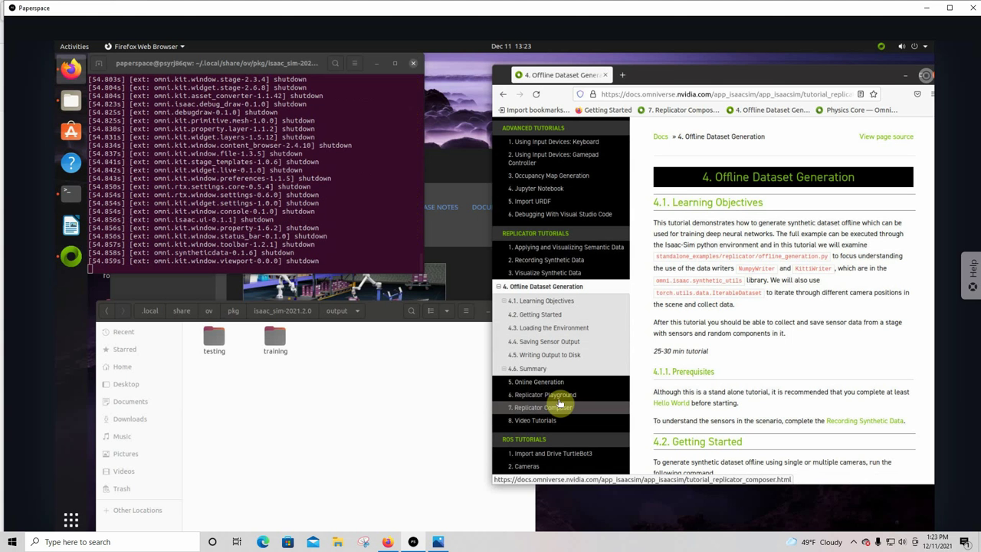
Step: In Files, open the training/image_2 folder and review the generated images from 0.png through 5.png, closing the image viewer at the end
double_click(274, 338)
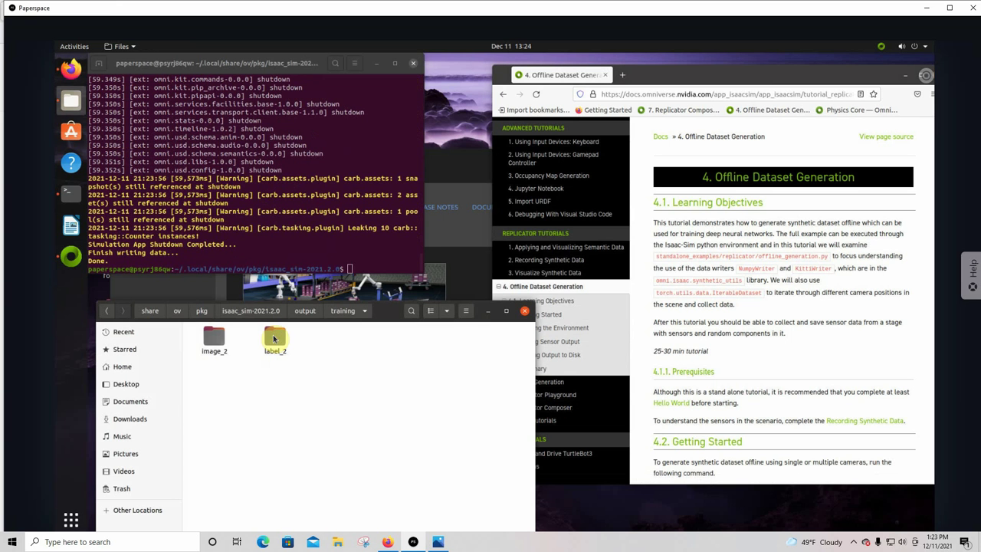
double_click(207, 340)
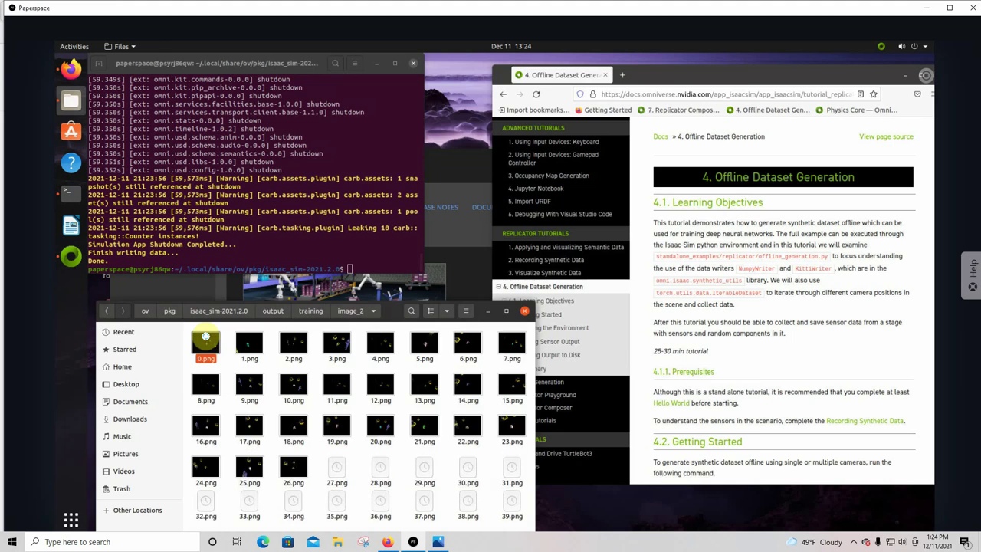
double_click(204, 341)
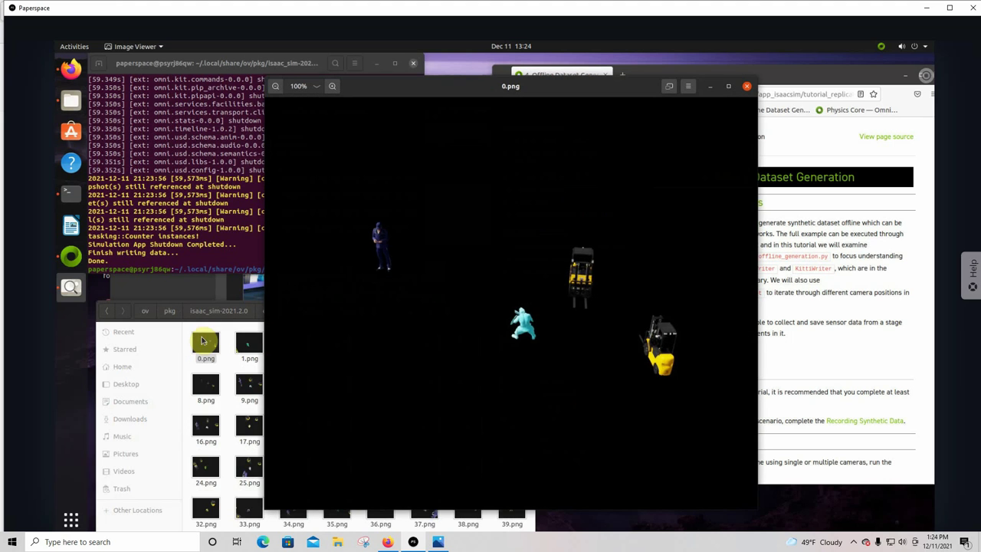
left_click(741, 306)
left_click(741, 307)
left_click(741, 306)
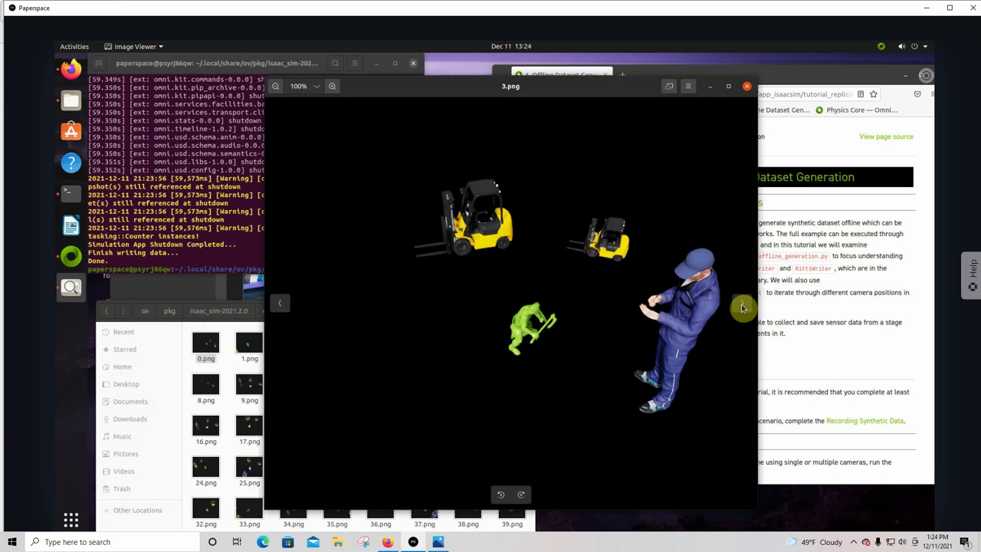
left_click(740, 306)
left_click(741, 306)
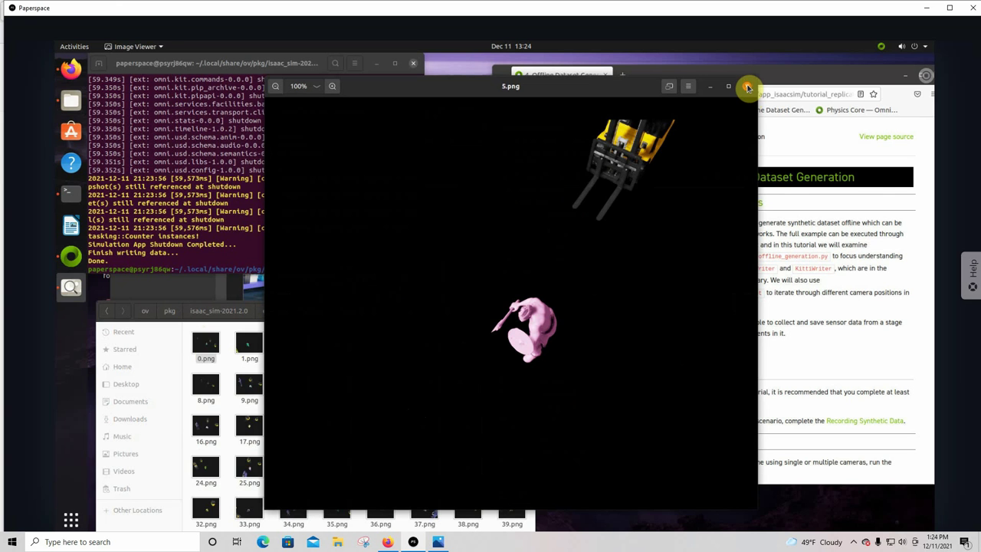
left_click(747, 88)
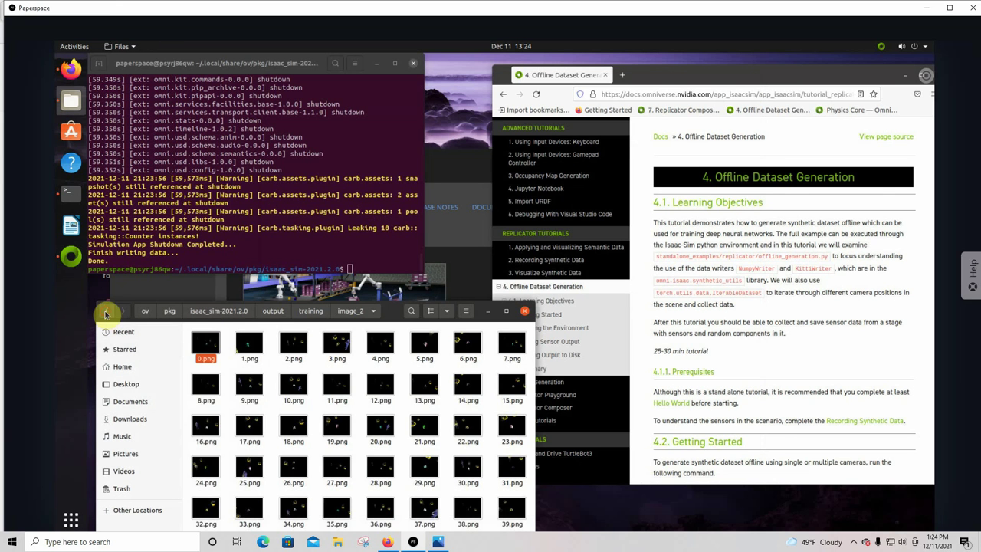
Step: Open the training/label_2 folder and inspect the KITTI label in 0.txt, closing the file after reading
left_click(107, 313)
left_click(275, 344)
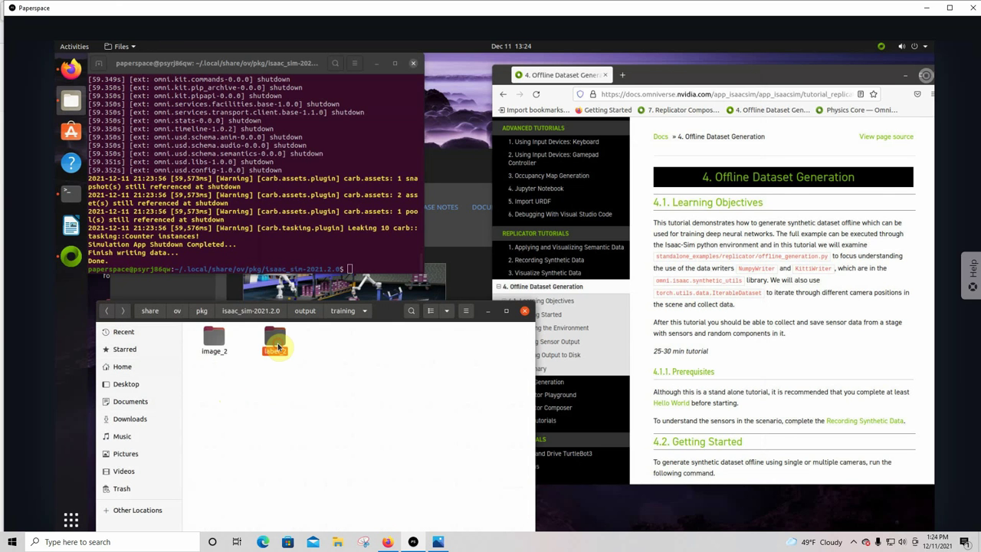
double_click(278, 347)
left_click(205, 335)
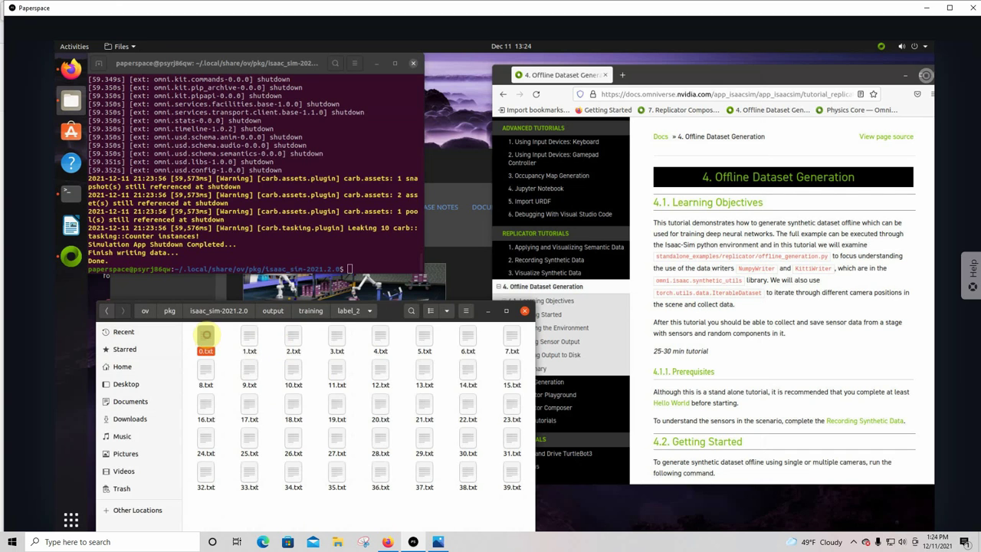
double_click(205, 335)
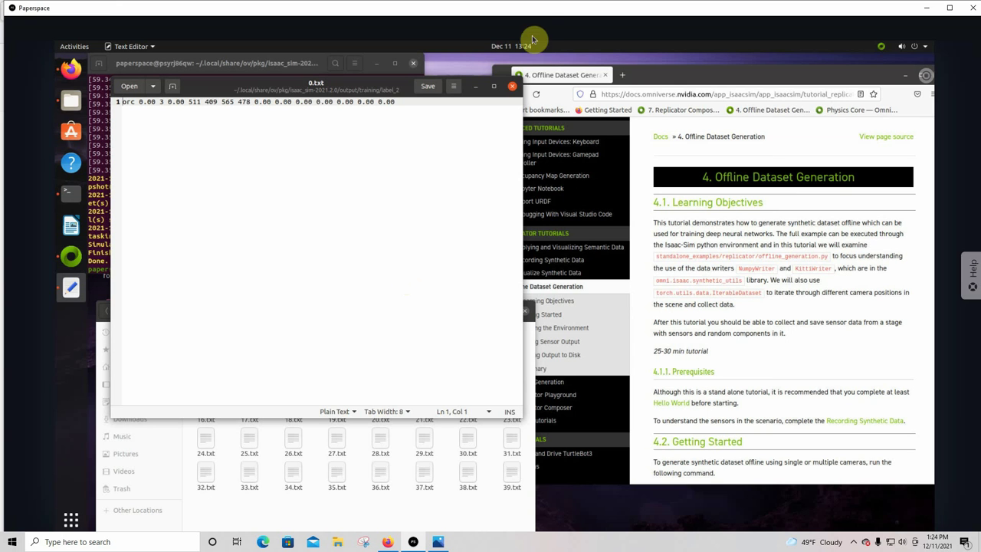
left_click(510, 86)
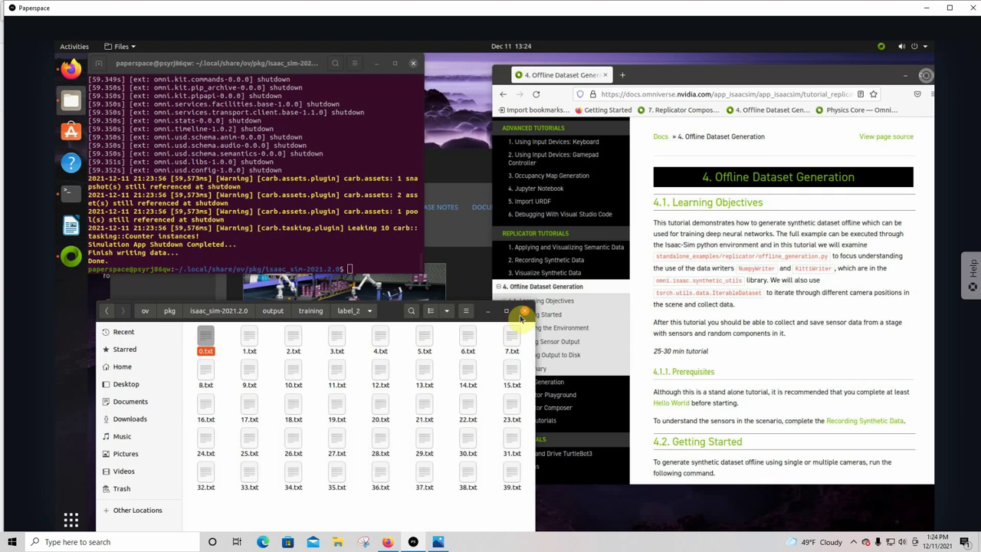
Step: Return from label_2 to the output folder that holds the testing and training folders
left_click(103, 314)
left_click(103, 314)
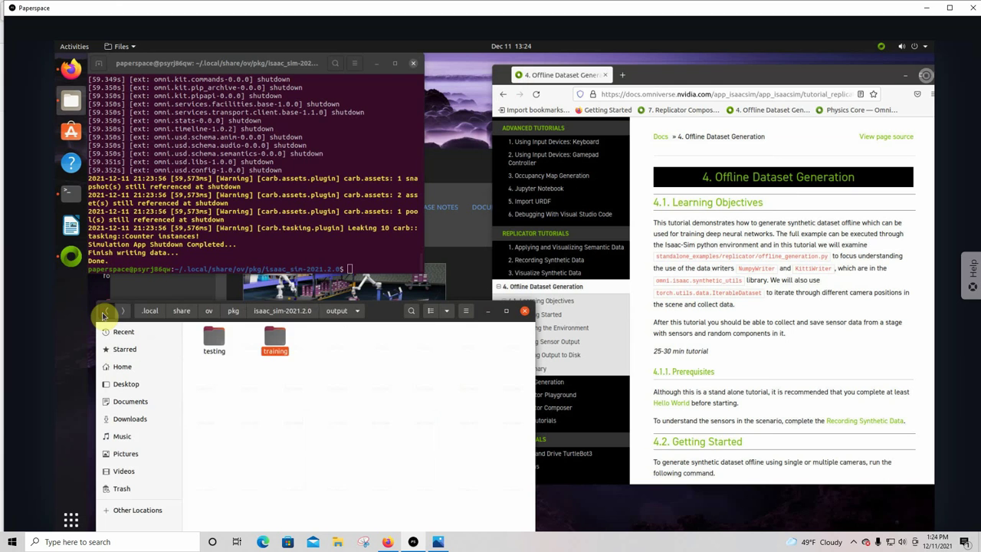
left_click(102, 312)
left_click(123, 311)
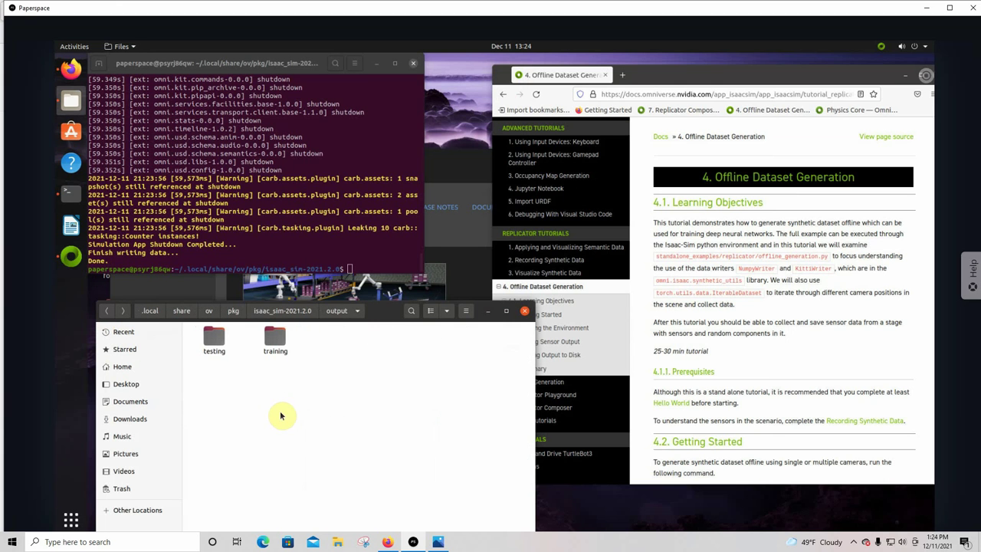